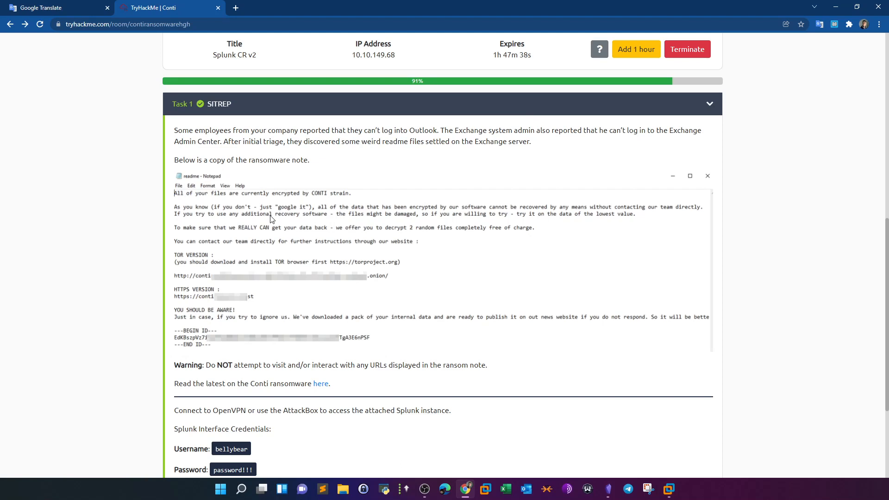
# - Review the Splunk access details in Task 1, then expand Task 2, Exchange Server Compromised, and read through its questions
pyautogui.scroll(-3, 273, 220)
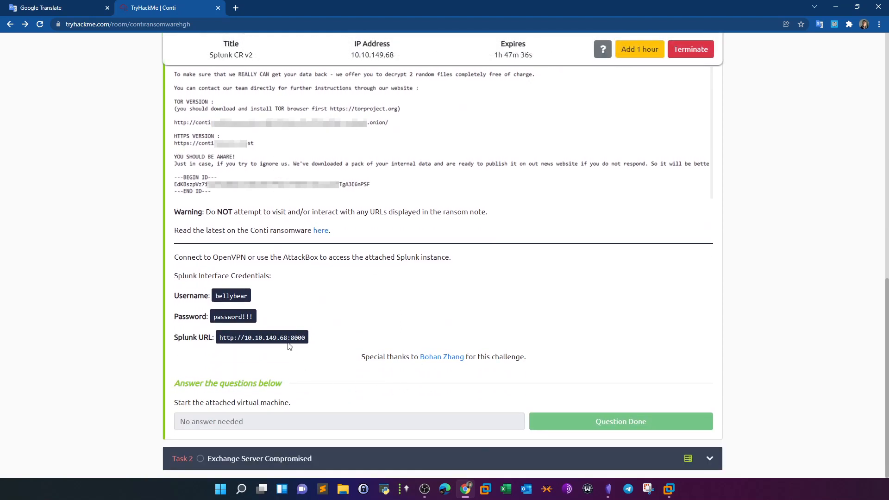
pyautogui.moveTo(315, 343); pyautogui.dragTo(180, 297)
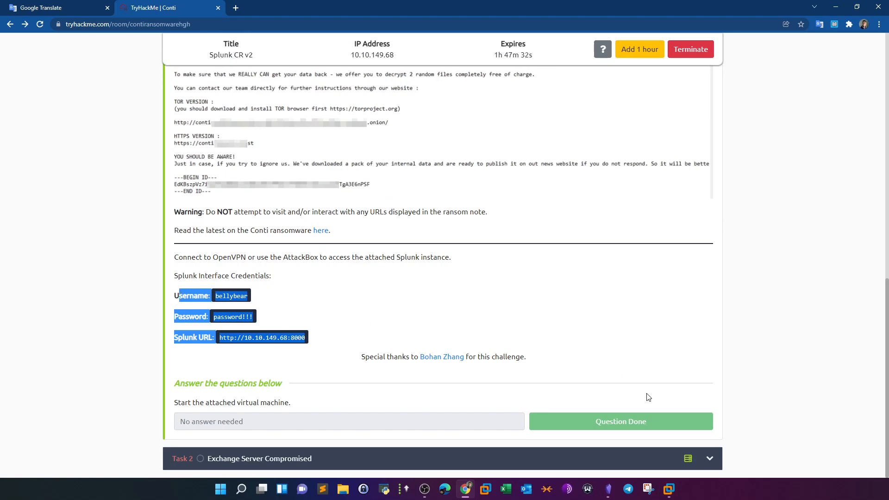
pyautogui.click(645, 459)
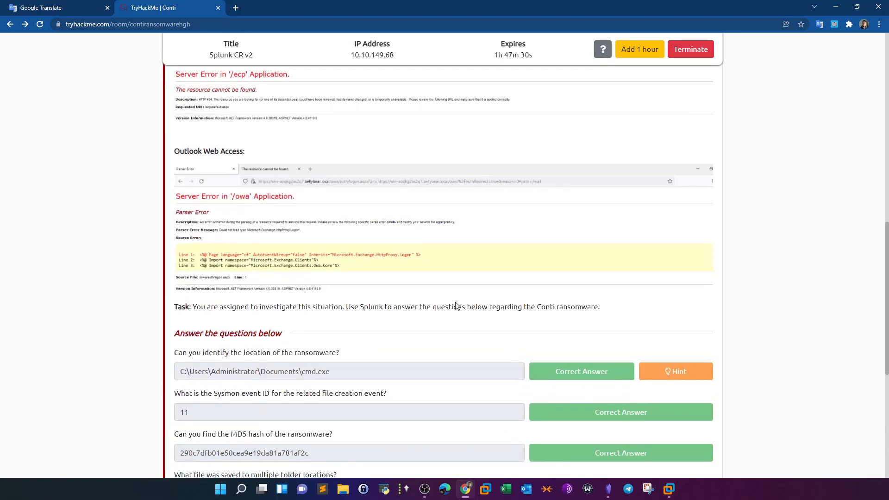
pyautogui.scroll(-3, 460, 297)
pyautogui.scroll(-3, 460, 297)
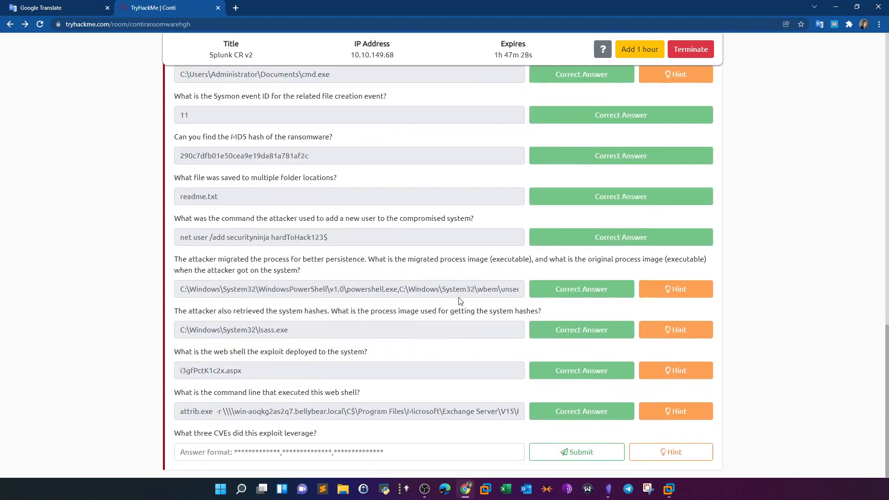
pyautogui.scroll(7, 459, 301)
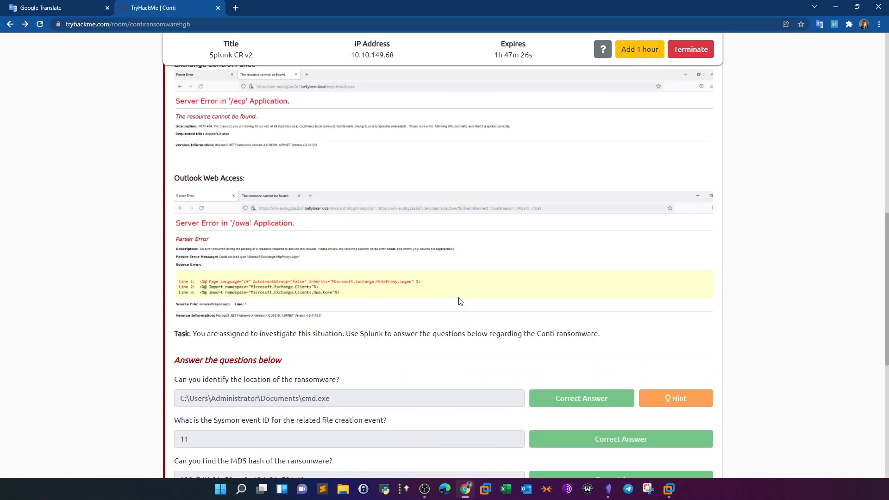
pyautogui.scroll(4, 460, 301)
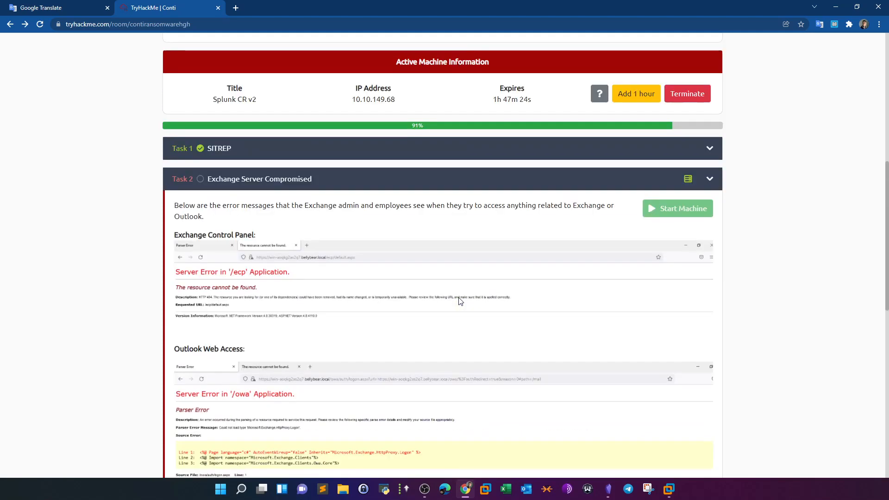
pyautogui.scroll(-2, 460, 301)
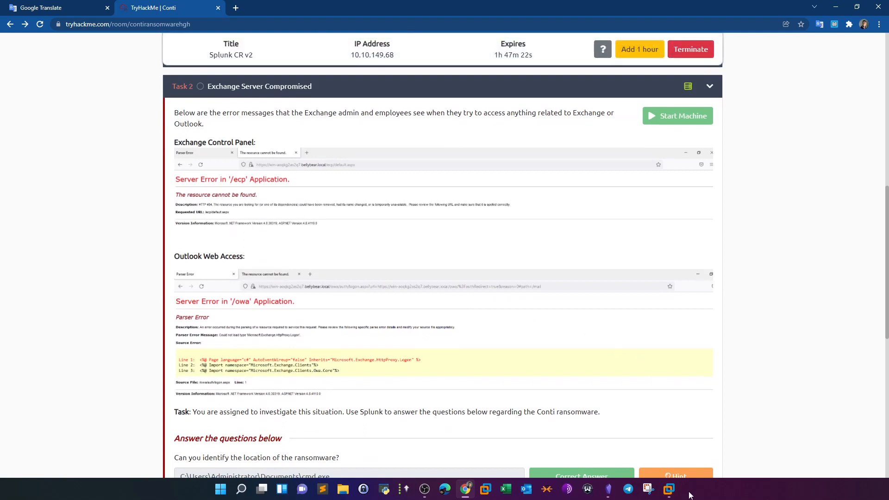
# - Switch to Splunk in the Kali virtual machine and clear the previous query to start a blank search
pyautogui.click(669, 488)
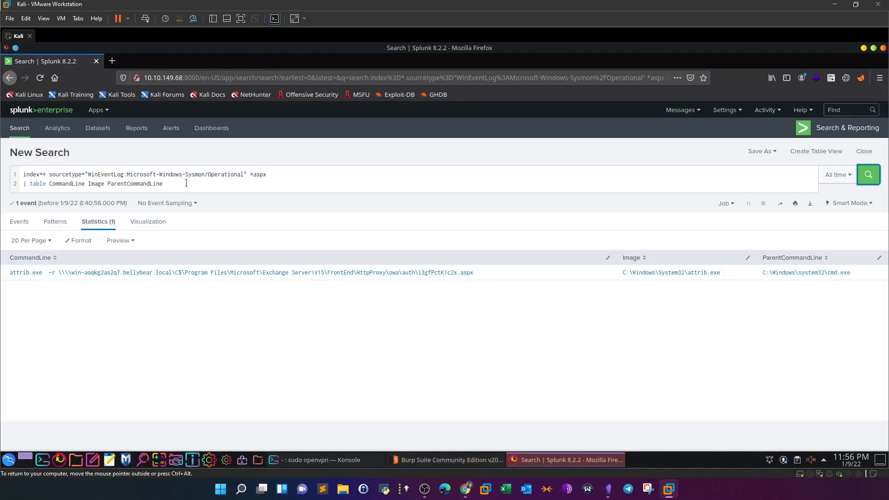
pyautogui.moveTo(186, 182); pyautogui.dragTo(20, 173)
pyautogui.press('BackSpace')
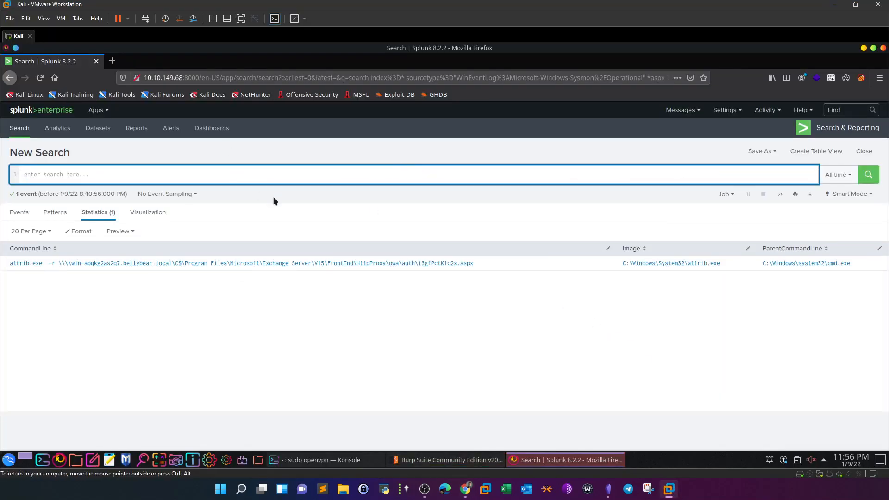
pyautogui.click(869, 176)
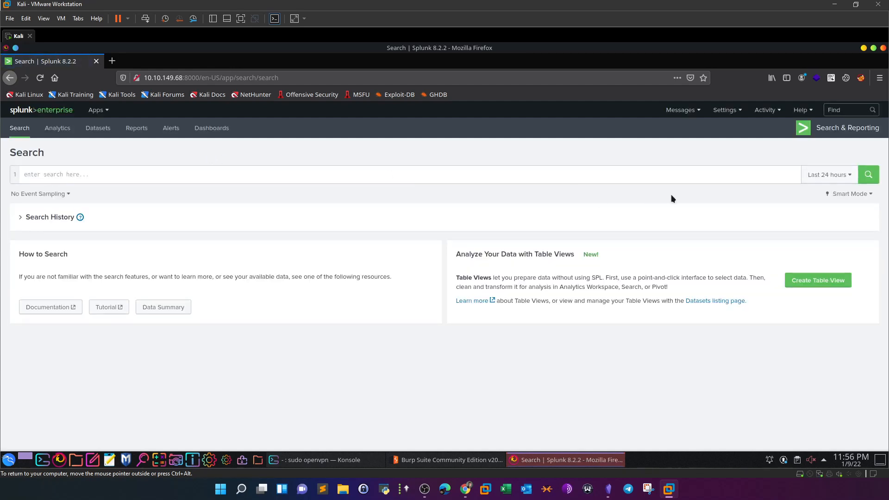
# - Set the time range to All time and run the search index=*
pyautogui.click(843, 175)
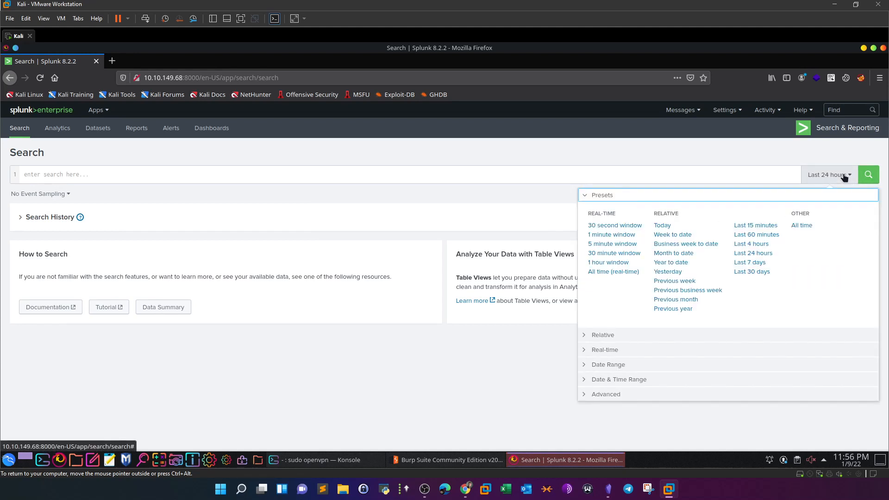
pyautogui.click(797, 226)
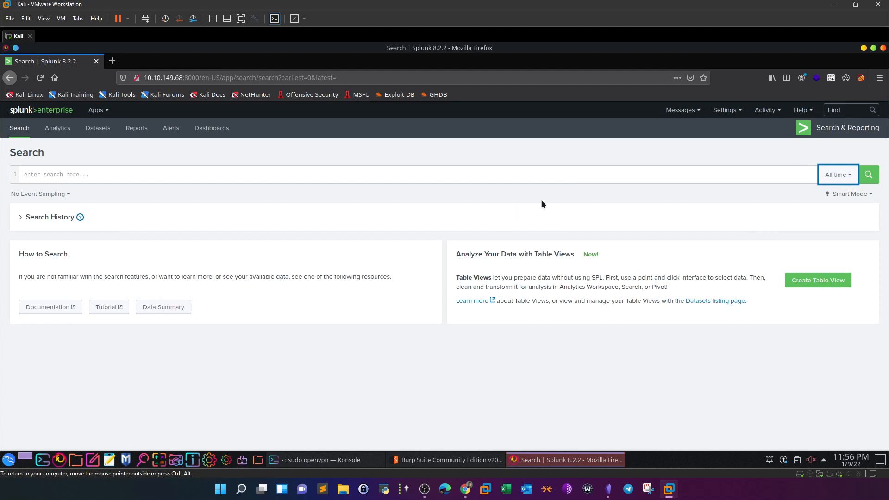
pyautogui.click(564, 178)
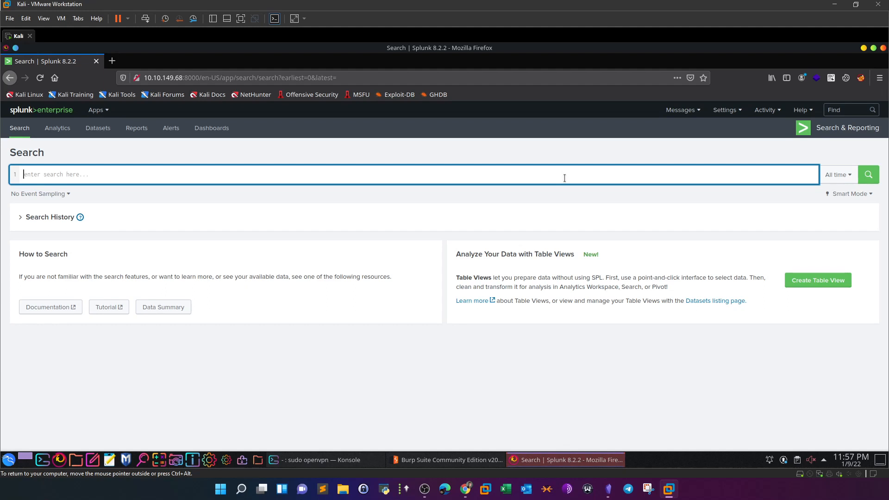
pyautogui.write('in')
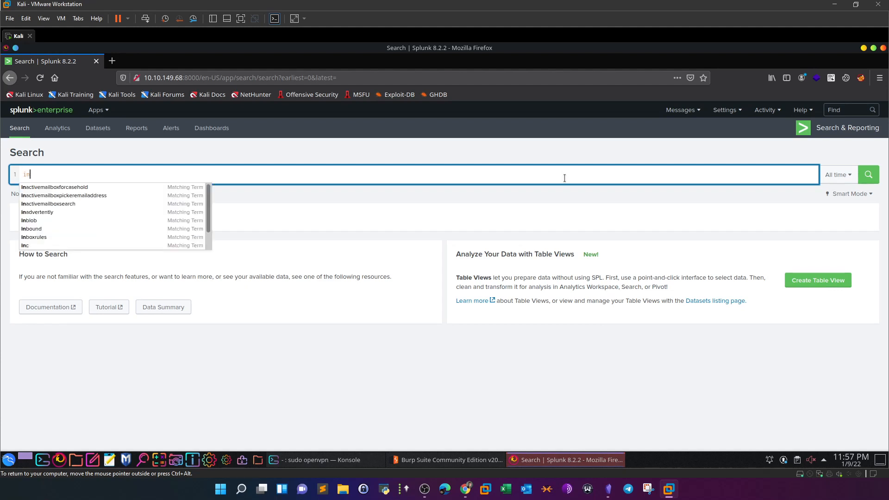
pyautogui.write('dex=*')
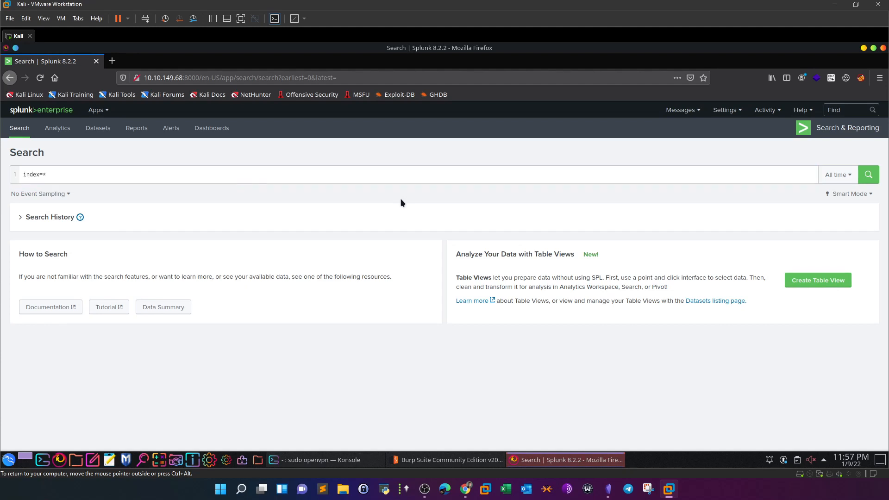
pyautogui.click(868, 176)
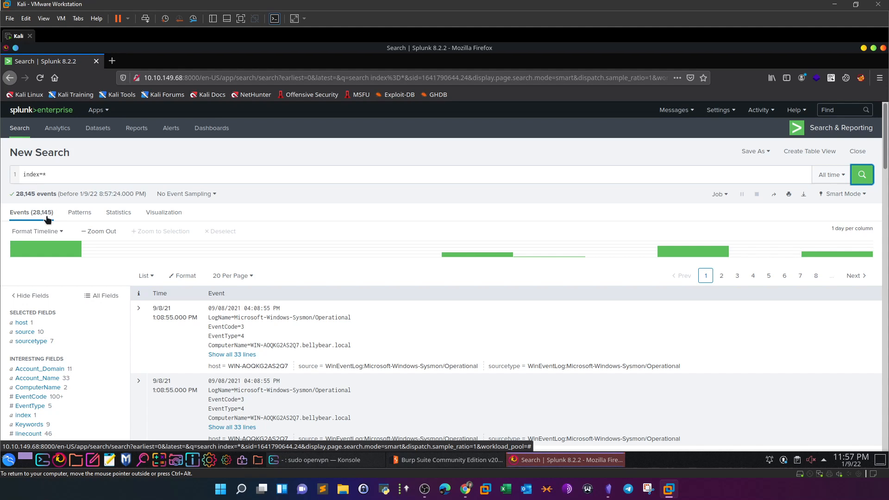
# - Examine the available event fields and look through the values of the sourcetype field
pyautogui.scroll(-3, 306, 222)
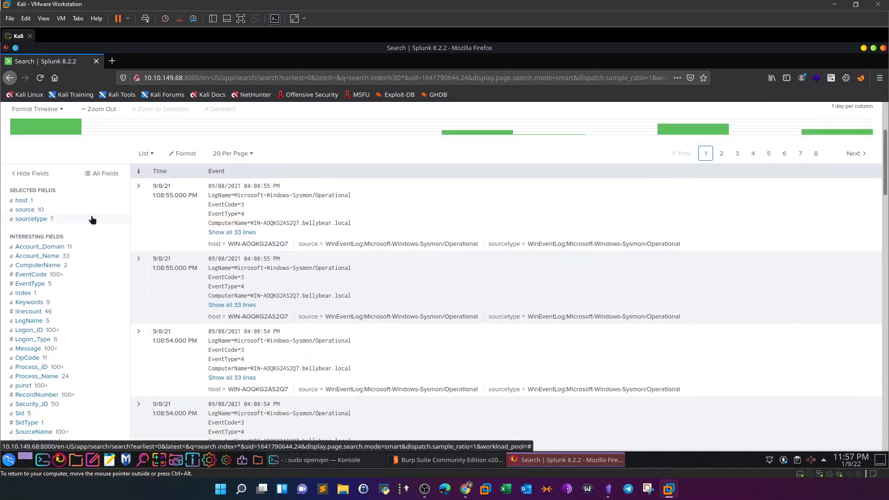
pyautogui.scroll(-2, 90, 221)
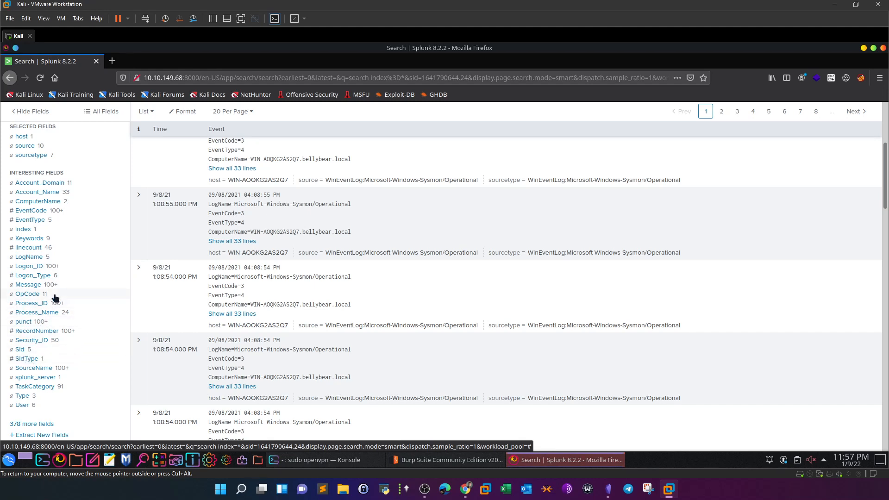
pyautogui.scroll(2, 55, 292)
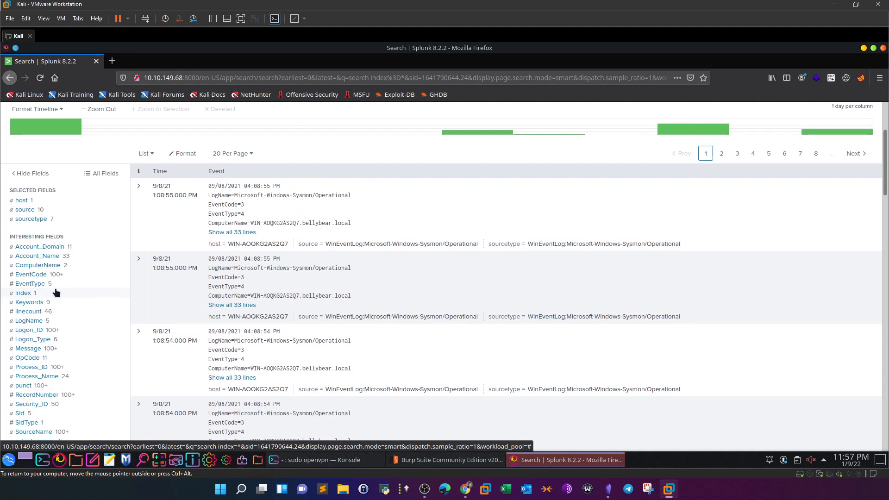
pyautogui.scroll(1, 55, 292)
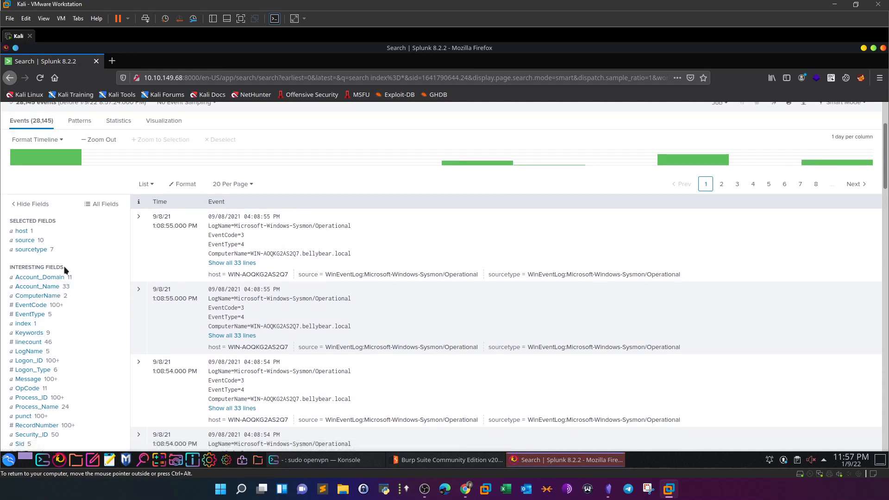
pyautogui.click(38, 250)
pyautogui.click(20, 241)
pyautogui.click(27, 250)
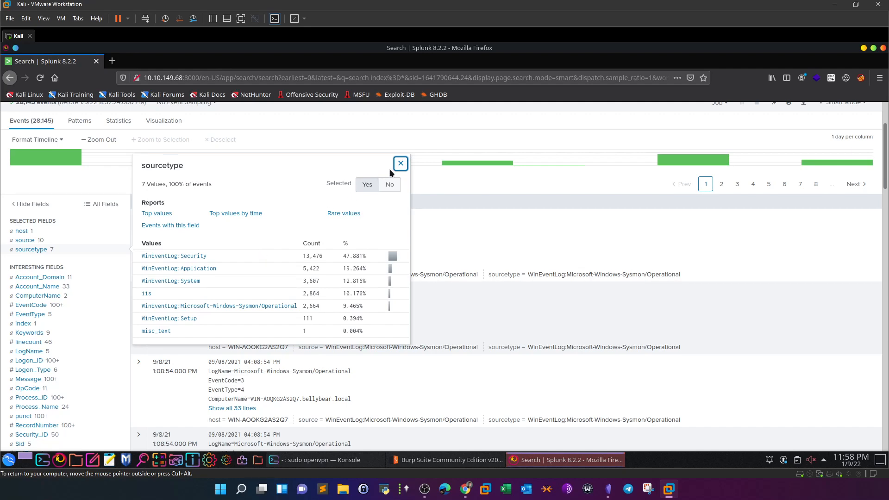
pyautogui.click(401, 163)
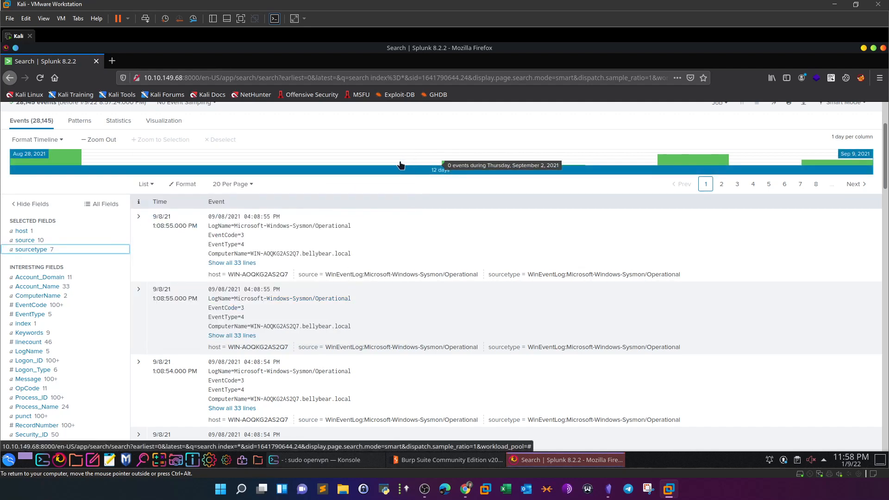
pyautogui.scroll(3, 401, 165)
pyautogui.click(214, 171)
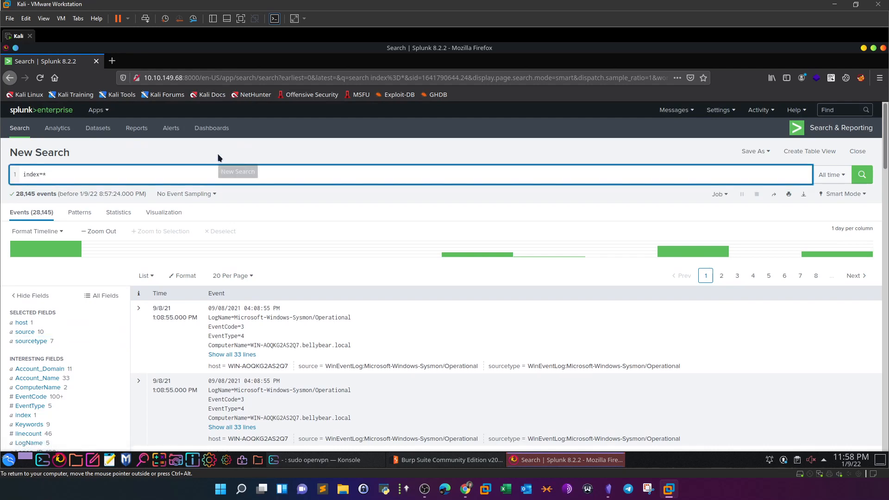
# - Switch to the TryHackMe room in Chrome and read the Task 2 question about the ransomware's location
pyautogui.click(465, 489)
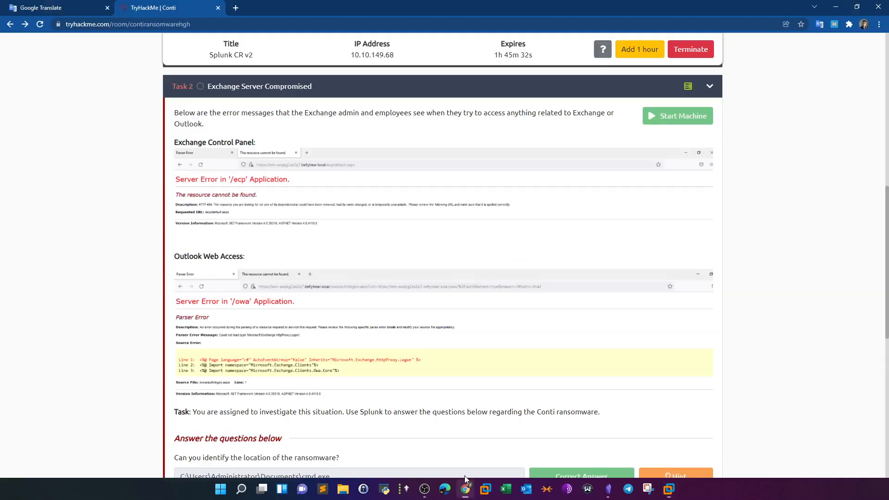
pyautogui.scroll(-5, 434, 261)
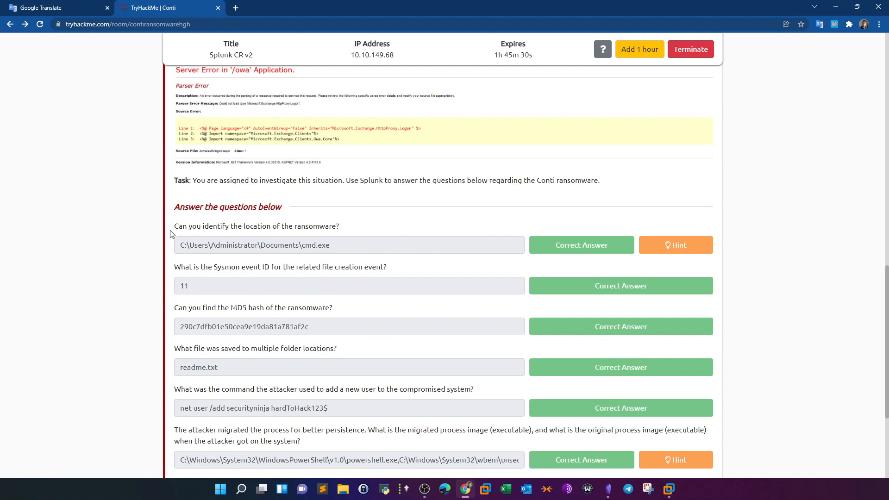
pyautogui.moveTo(175, 227); pyautogui.dragTo(351, 219)
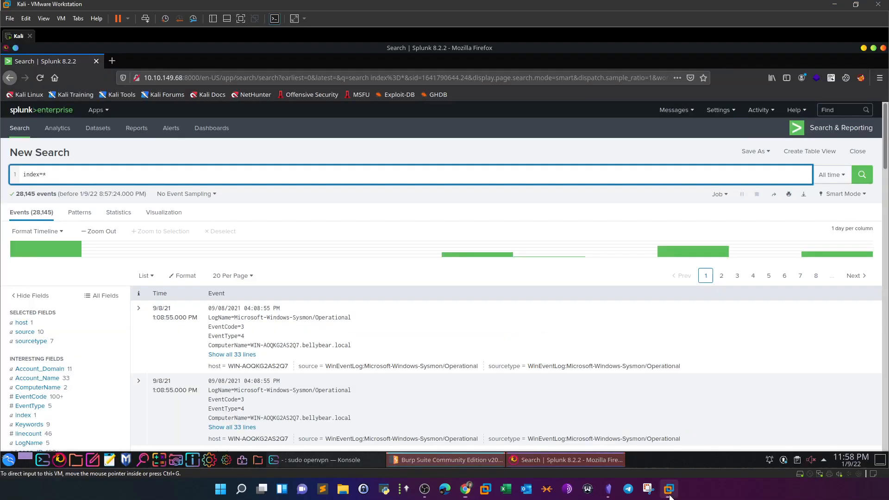
# - Switch back to Splunk and filter the events to the sourcetype WinEventLog:Microsoft-Windows-Sysmon/Operational
pyautogui.click(668, 489)
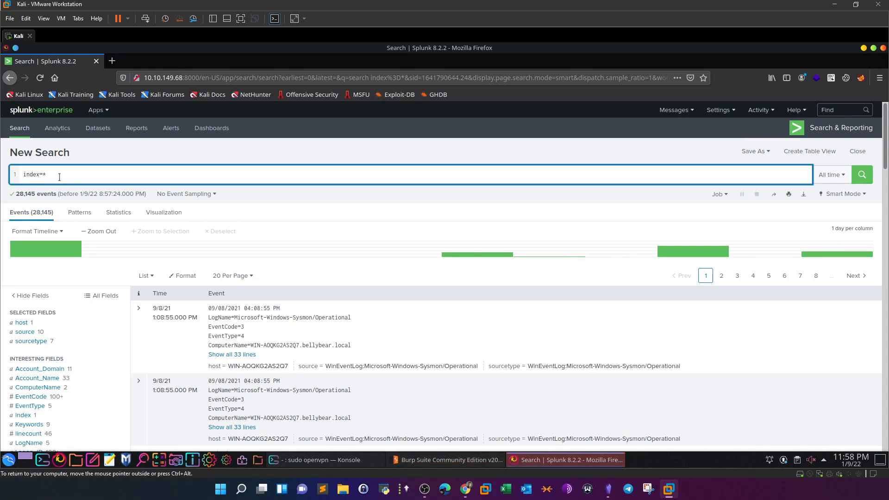
pyautogui.moveTo(14, 174); pyautogui.dragTo(83, 174)
pyautogui.click(82, 173)
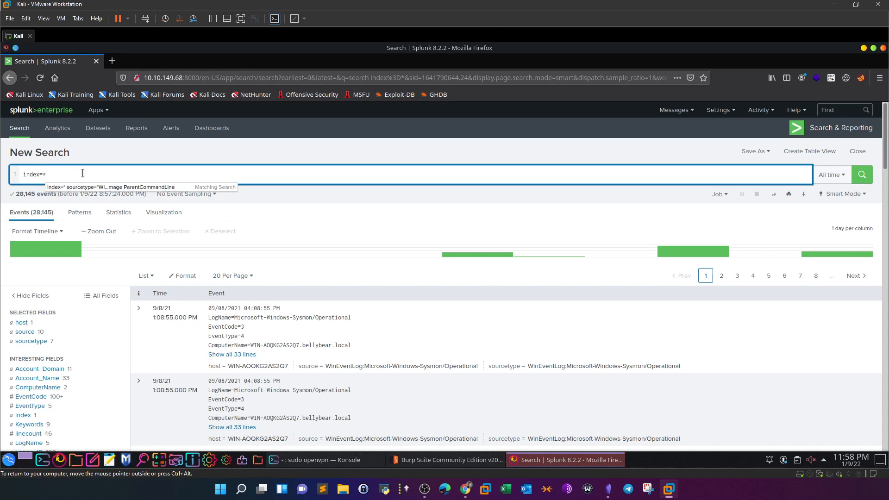
pyautogui.click(336, 205)
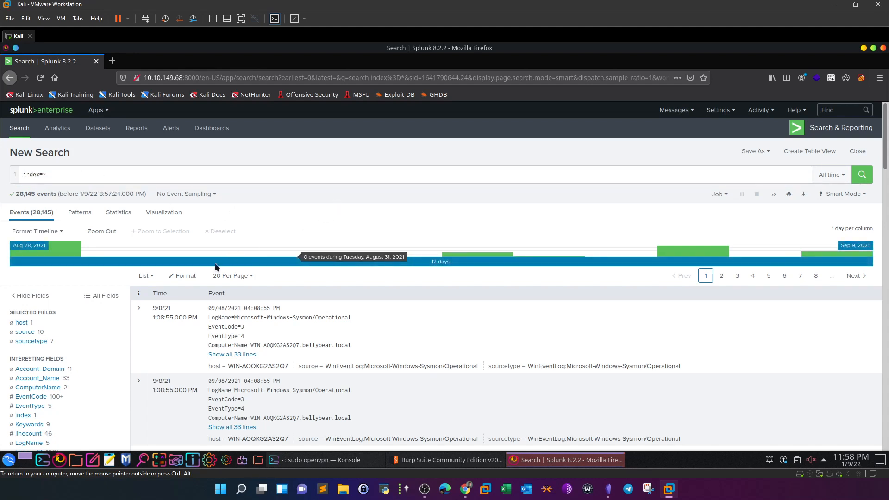
pyautogui.click(40, 342)
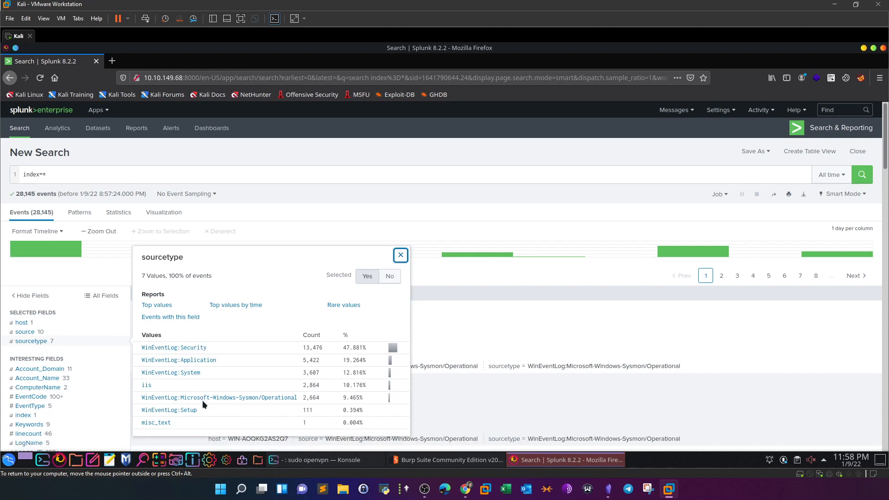
pyautogui.click(218, 399)
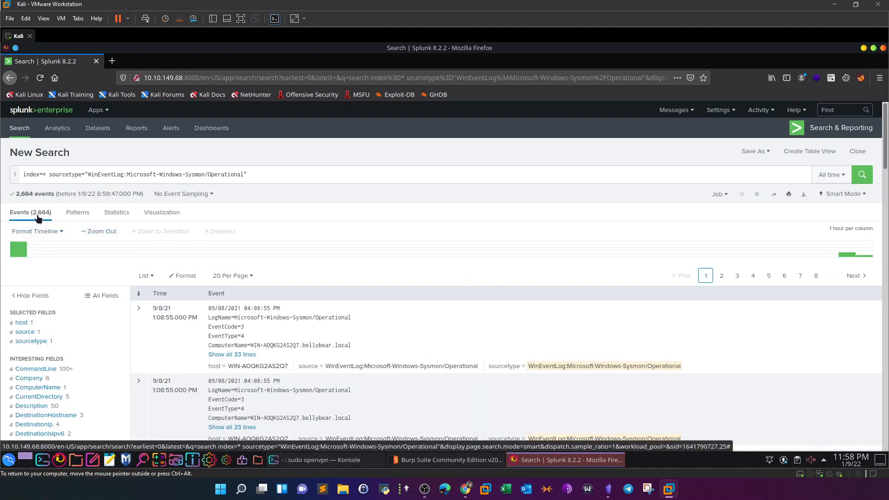
# - Add the wildcard term *exe to the Sysmon query and run the search
pyautogui.click(266, 172)
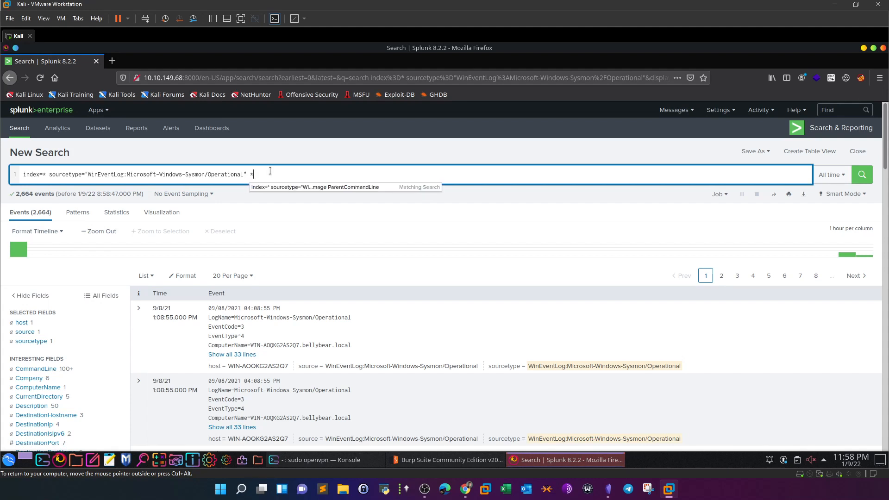
pyautogui.write('exe')
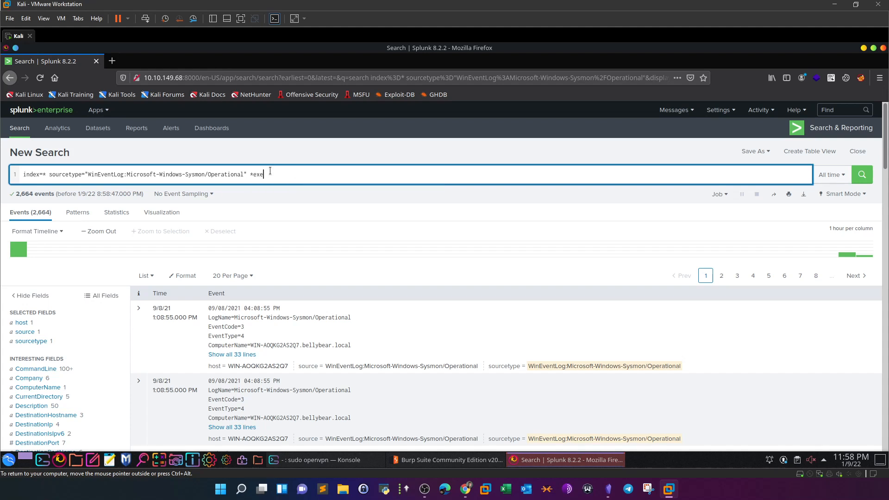
pyautogui.press('Return')
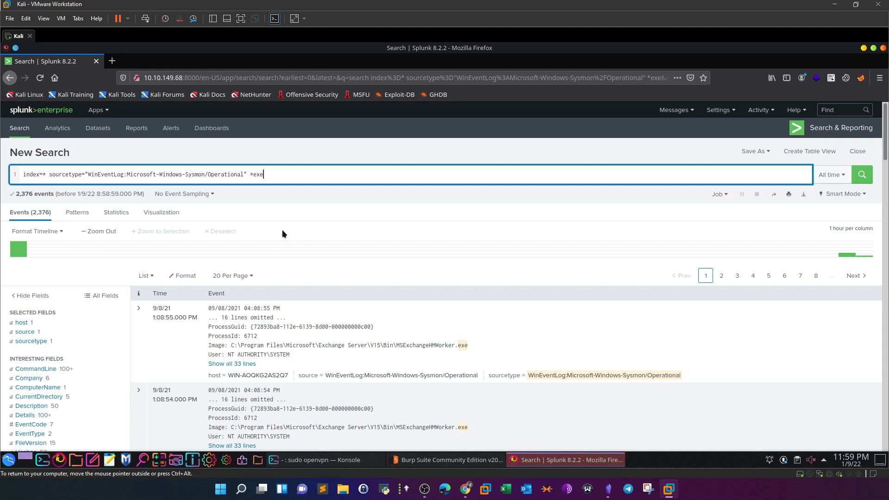
pyautogui.scroll(-3, 284, 234)
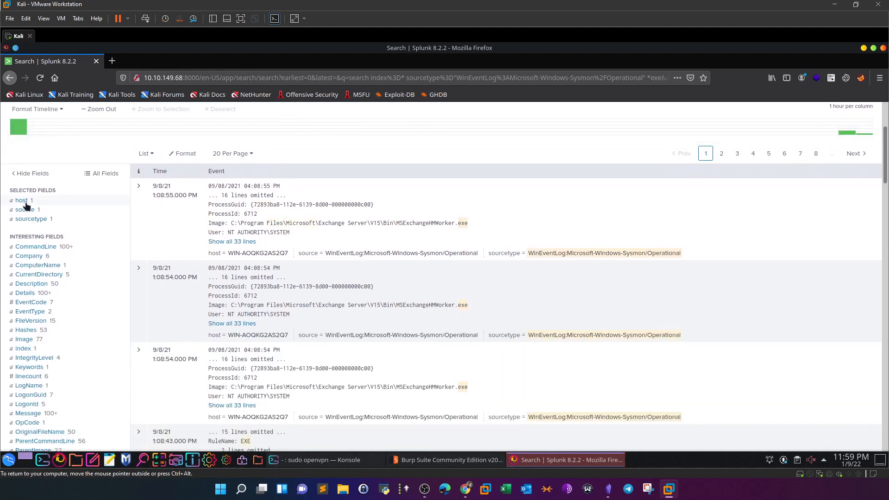
# - Add a second query line piping the results to a table with the fields CurrentDirectory and CommandLine
pyautogui.scroll(-1, 33, 201)
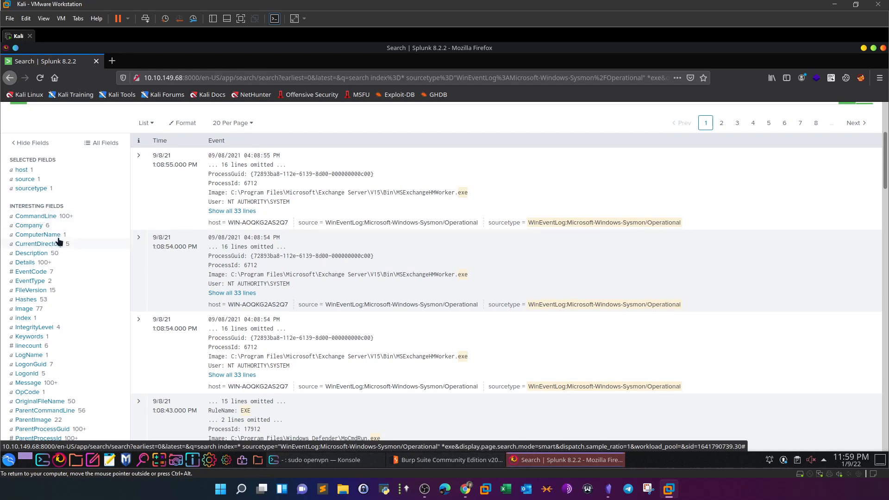
pyautogui.scroll(-1, 80, 345)
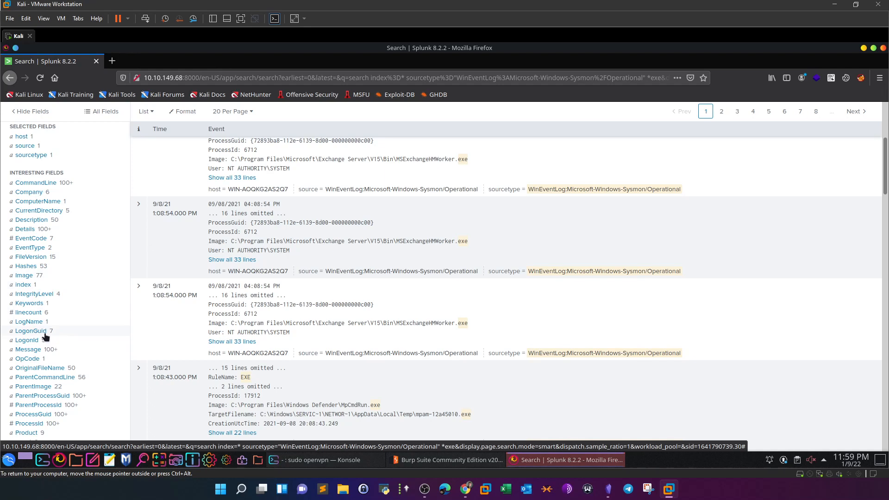
pyautogui.scroll(3, 253, 173)
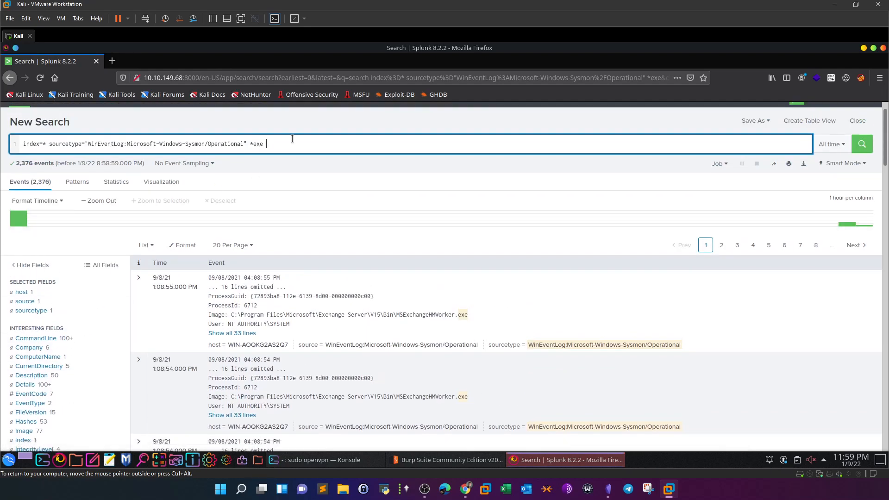
pyautogui.hotkey('shift', 'Return')
pyautogui.write('| table')
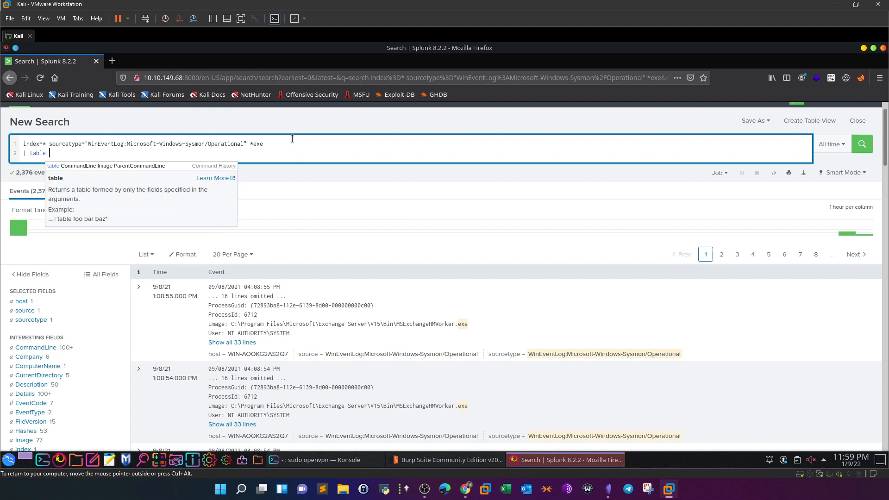
pyautogui.write(' CurrentDirectory')
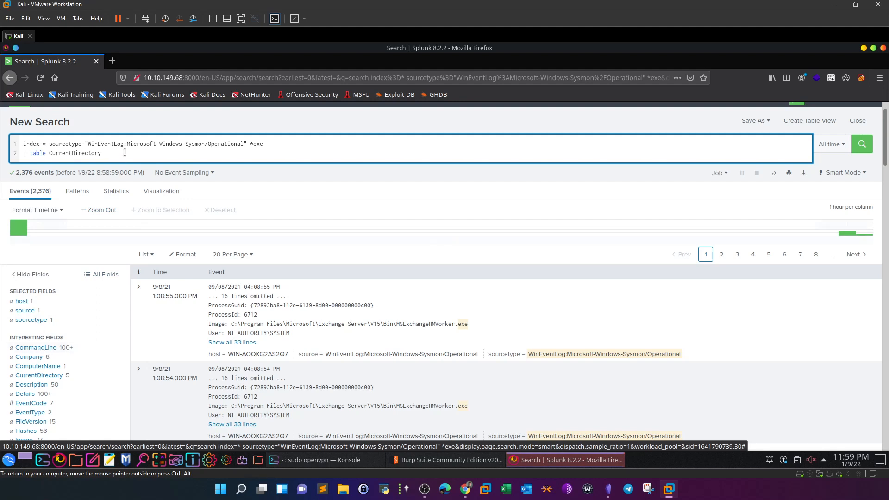
pyautogui.write(' Com')
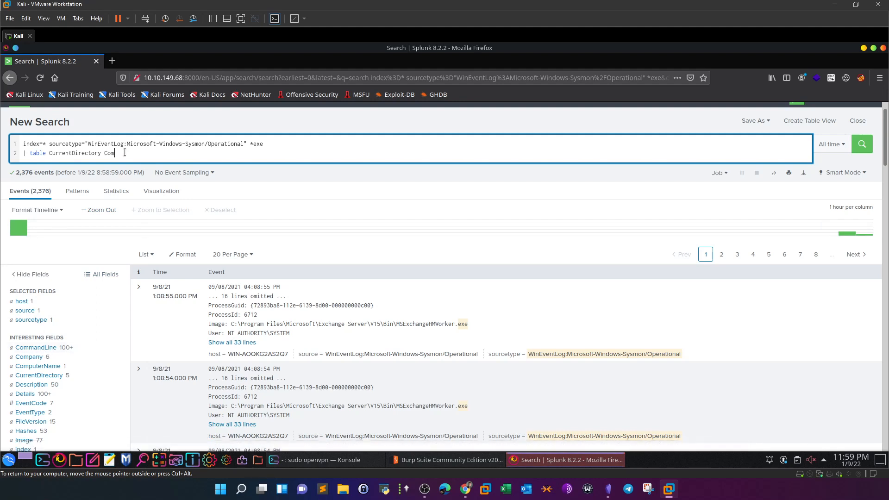
pyautogui.write('mandLine')
# - Extend the table command with the fields Image, Hashes and ParentCommandLine
pyautogui.scroll(-2, 74, 357)
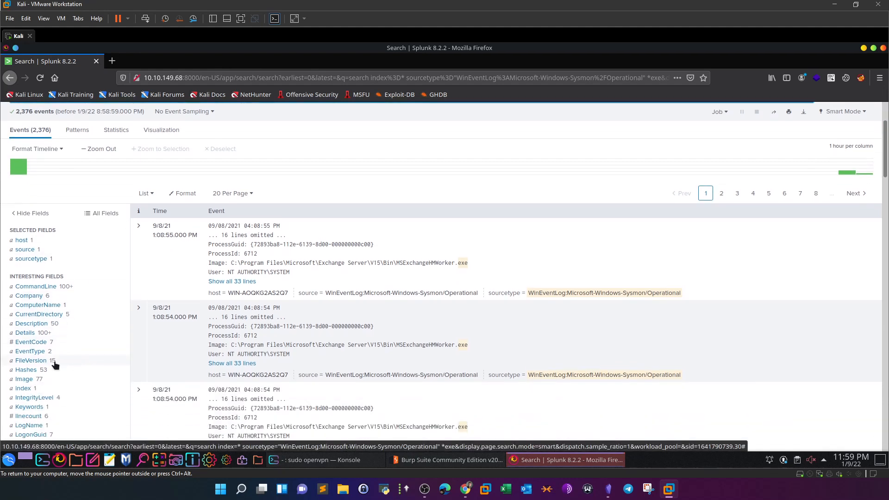
pyautogui.scroll(2, 58, 240)
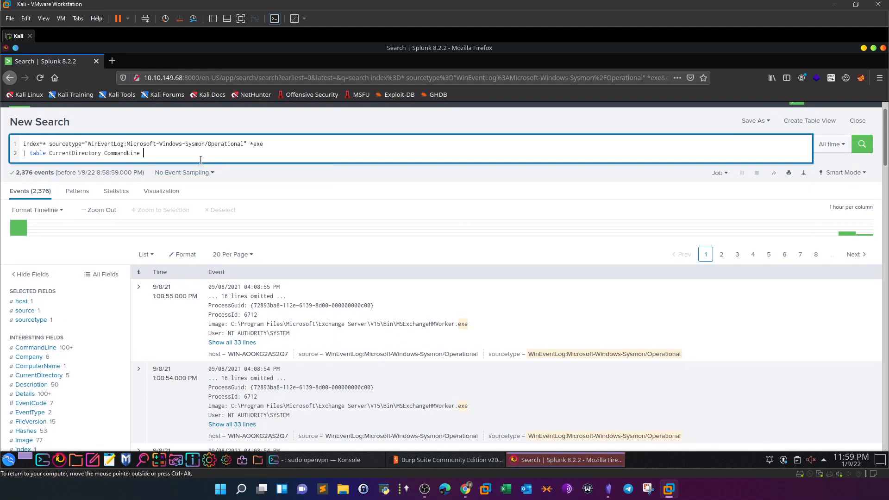
pyautogui.write('Image Hashes')
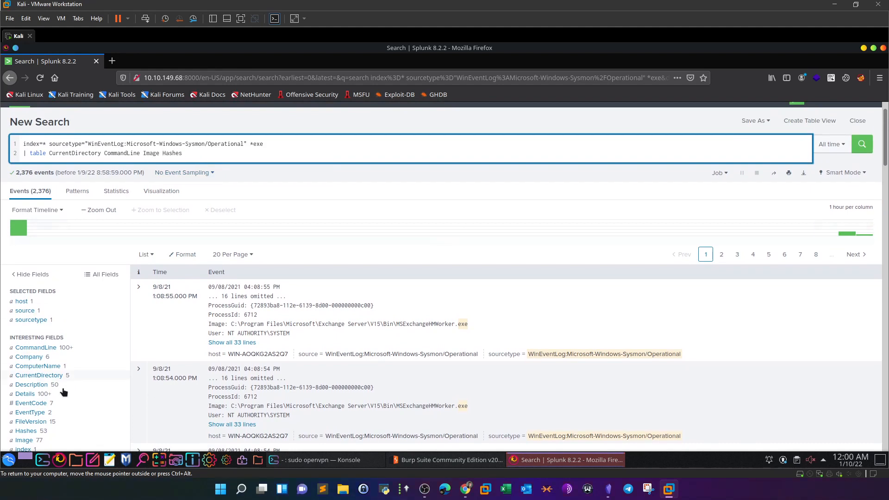
pyautogui.scroll(-2, 43, 402)
pyautogui.scroll(-4, 42, 402)
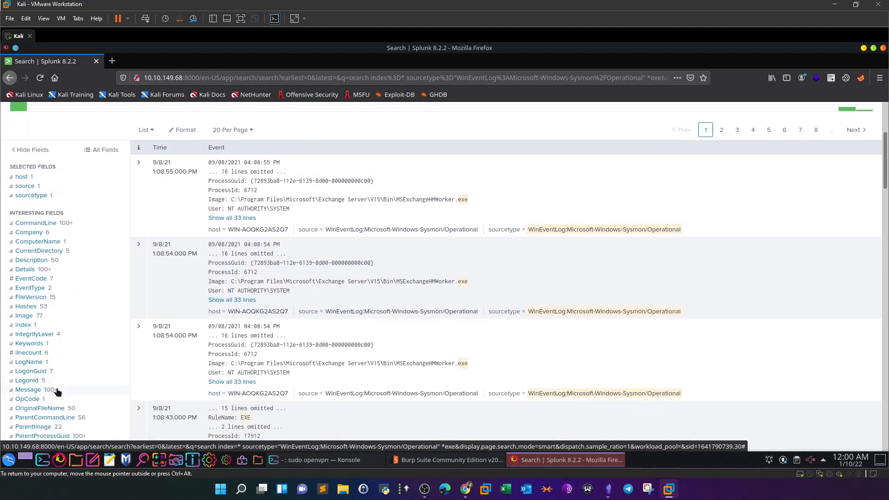
pyautogui.scroll(5, 176, 389)
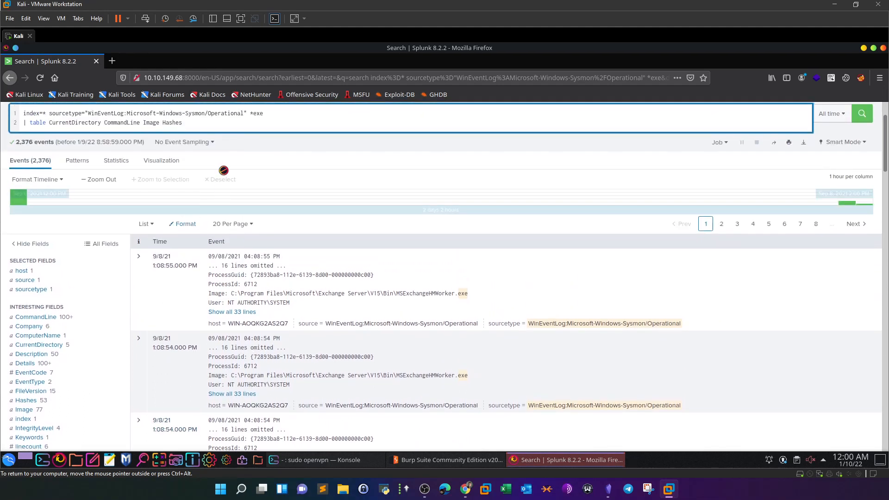
pyautogui.write('Pa')
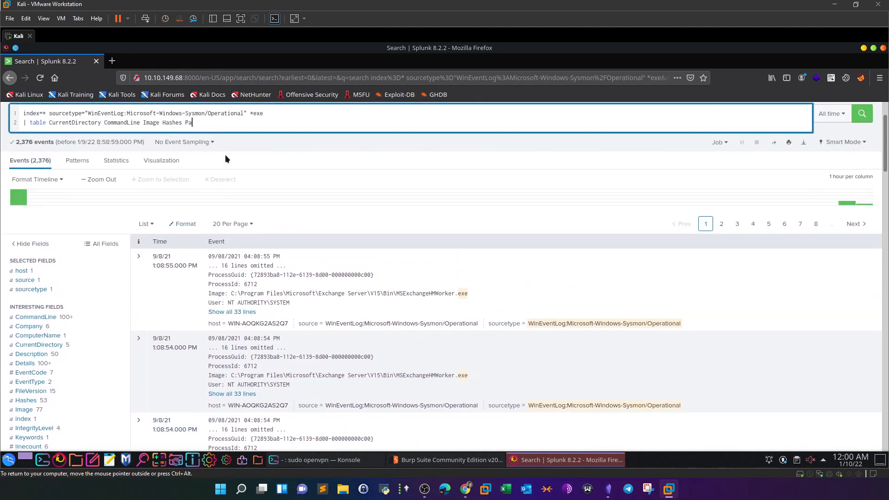
pyautogui.write('rentCommandLine')
# - Look through the values of the ParentImage, ProcessId and ParentProcessId fields
pyautogui.scroll(-3, 59, 362)
pyautogui.click(37, 366)
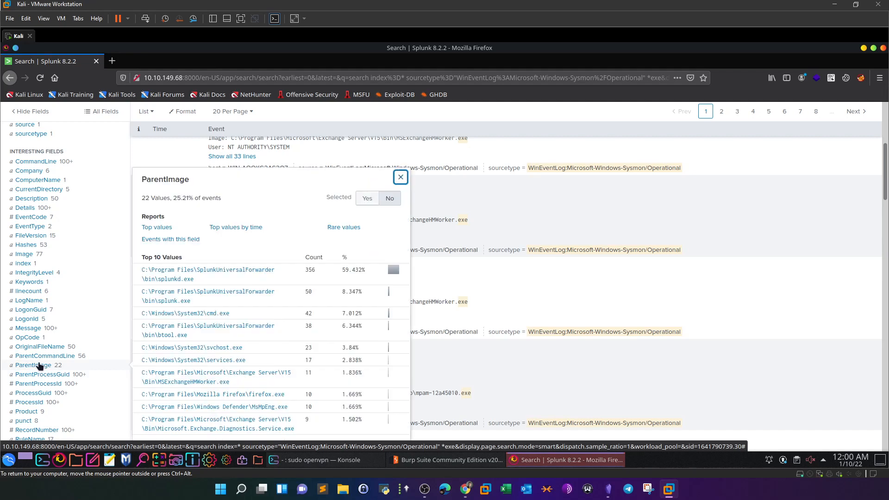
pyautogui.click(400, 177)
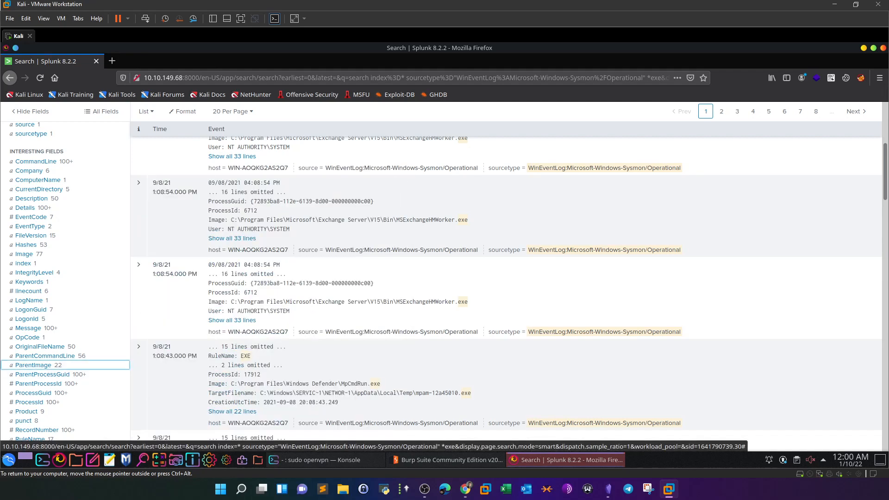
pyautogui.click(36, 393)
pyautogui.click(45, 402)
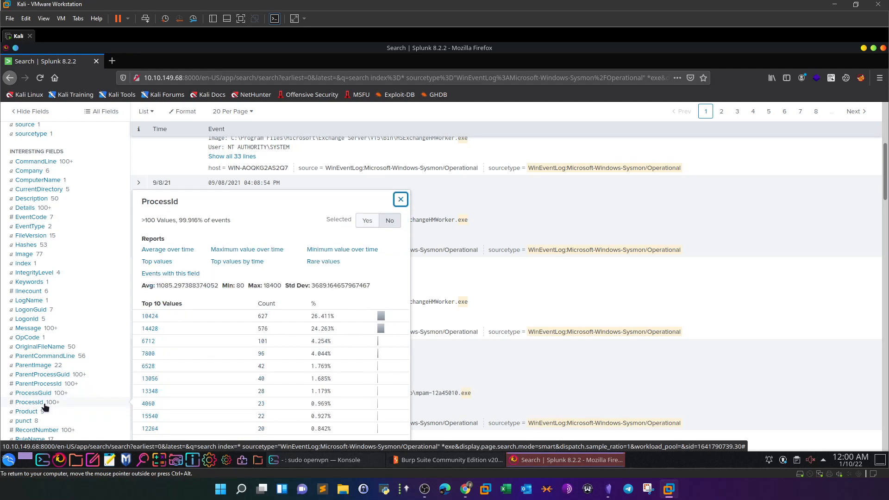
pyautogui.click(44, 374)
pyautogui.click(52, 383)
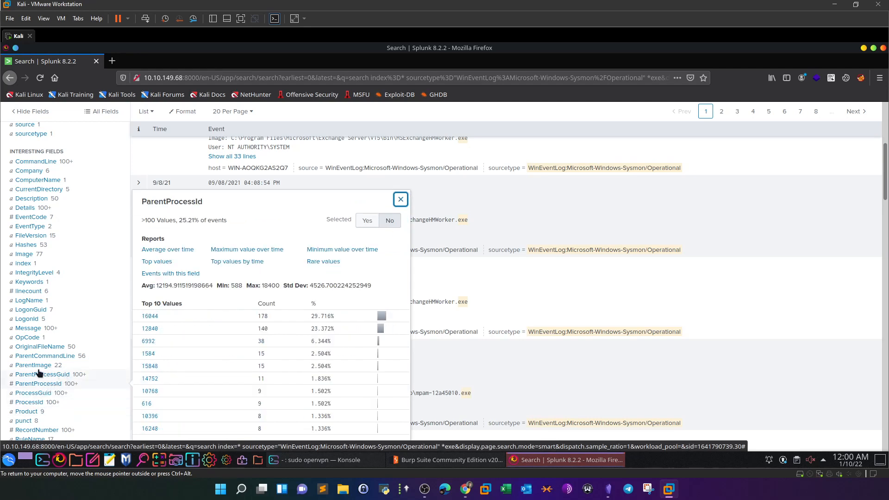
pyautogui.click(39, 367)
pyautogui.click(400, 181)
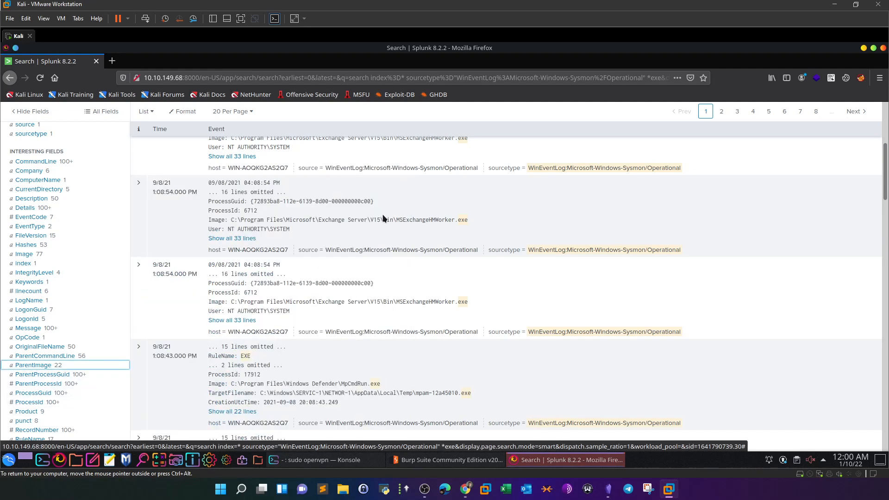
# - Add ParentImage to the table command, run the search and look over the resulting table
pyautogui.scroll(3, 326, 155)
pyautogui.click(304, 125)
pyautogui.write('ParentI')
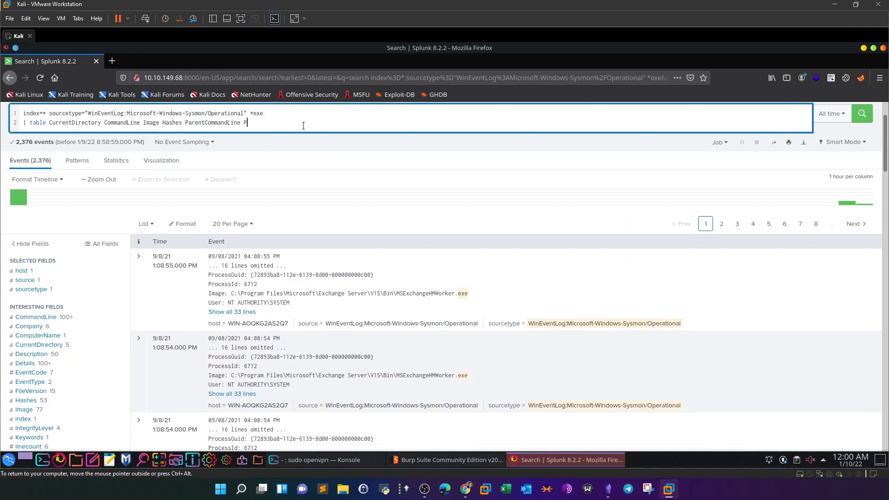
pyautogui.write('mage')
pyautogui.scroll(3, 343, 185)
pyautogui.click(862, 174)
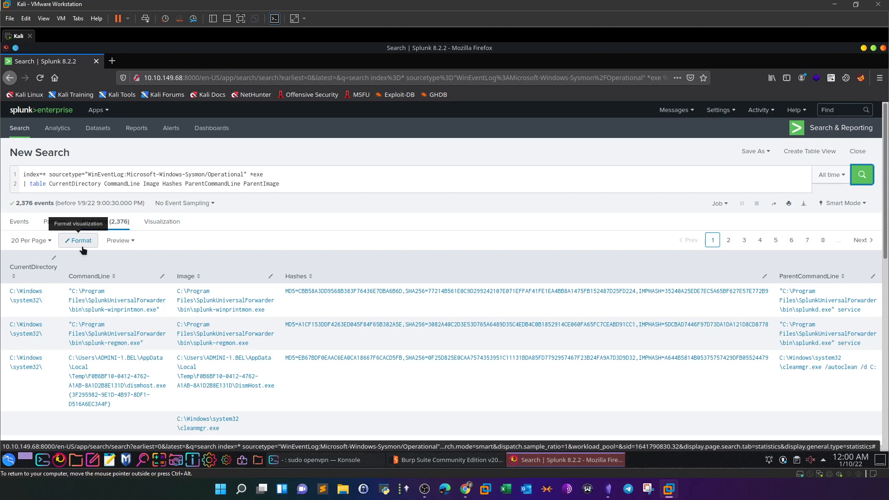
pyautogui.scroll(-1, 82, 259)
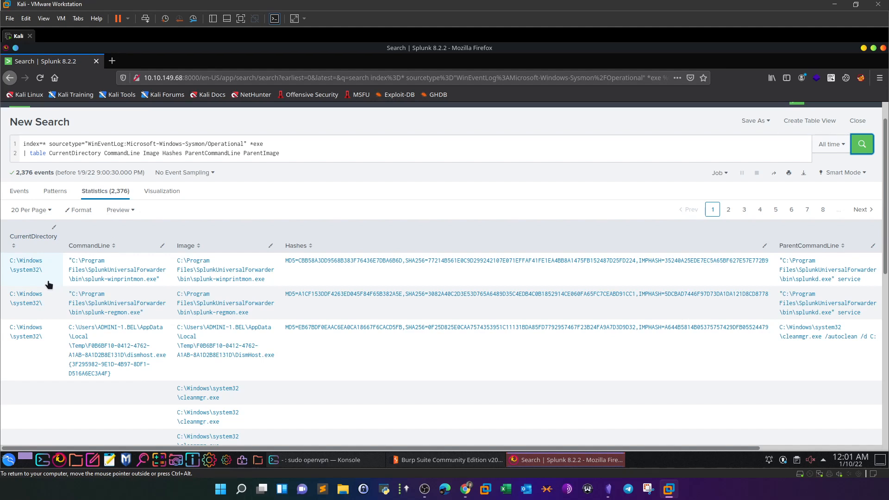
pyautogui.scroll(-8, 68, 322)
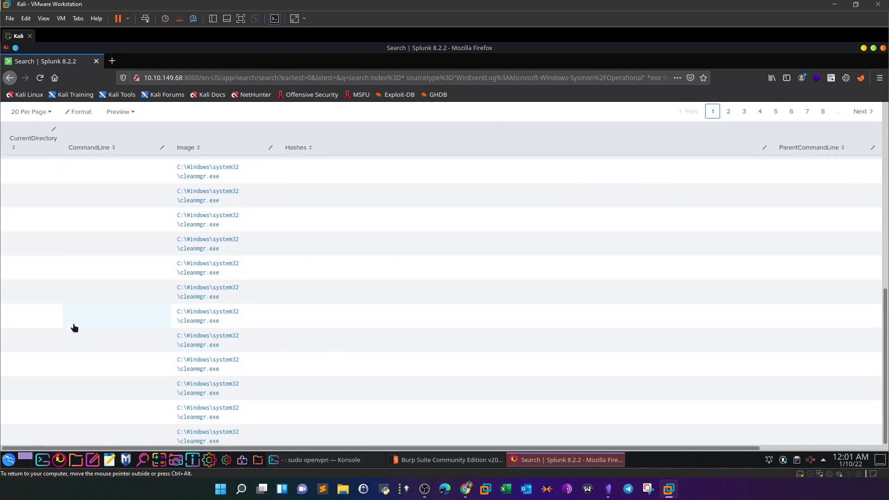
pyautogui.scroll(10, 413, 304)
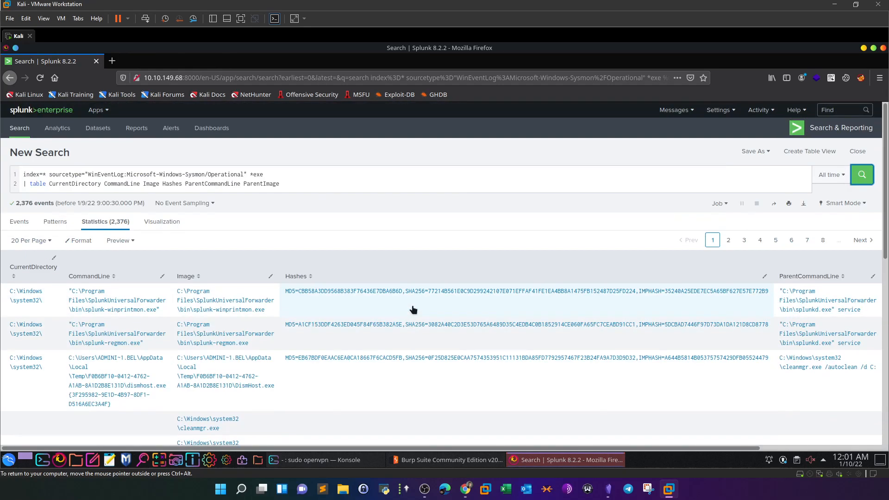
# - Insert the line | dedup CurrentDirectory before the table command and run the search again
pyautogui.click(290, 175)
pyautogui.write('\\')
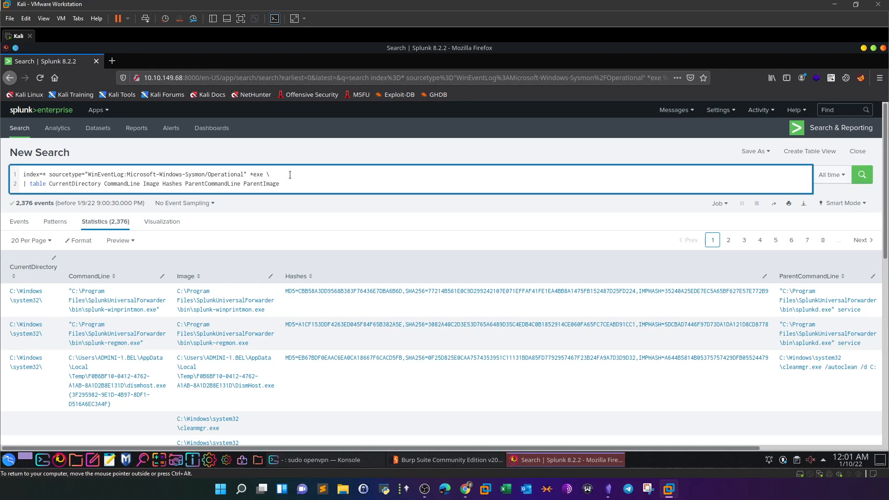
pyautogui.press('BackSpace')
pyautogui.press('Return')
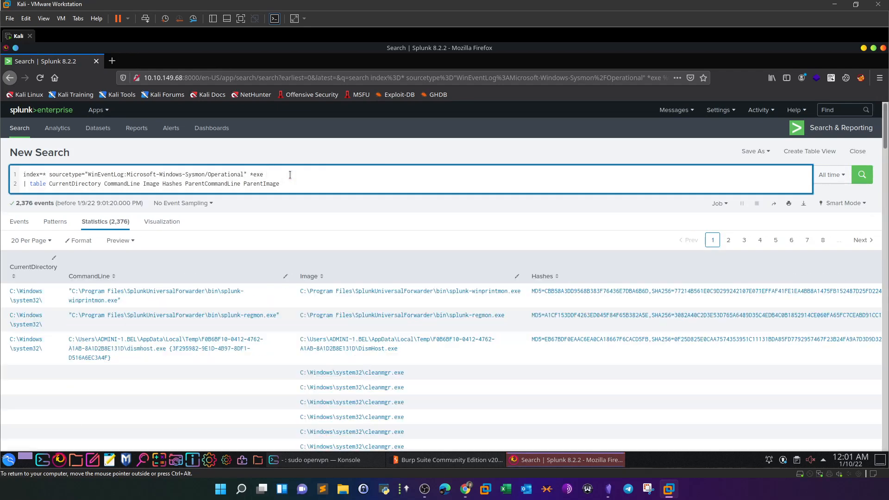
pyautogui.hotkey('shift', 'Return')
pyautogui.write('| ')
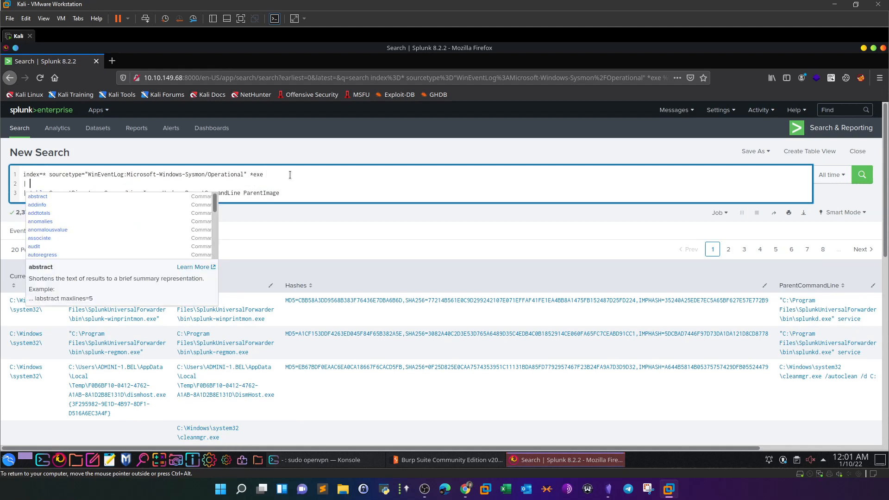
pyautogui.write('dedup')
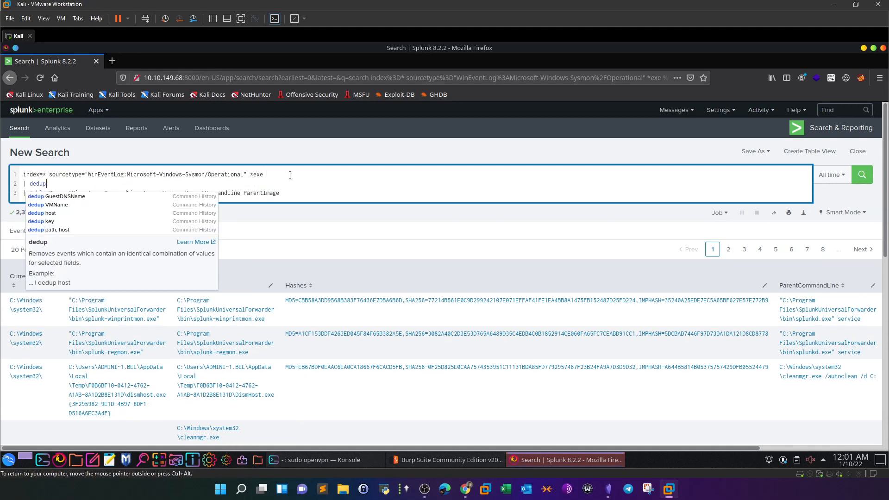
pyautogui.write(' Curr')
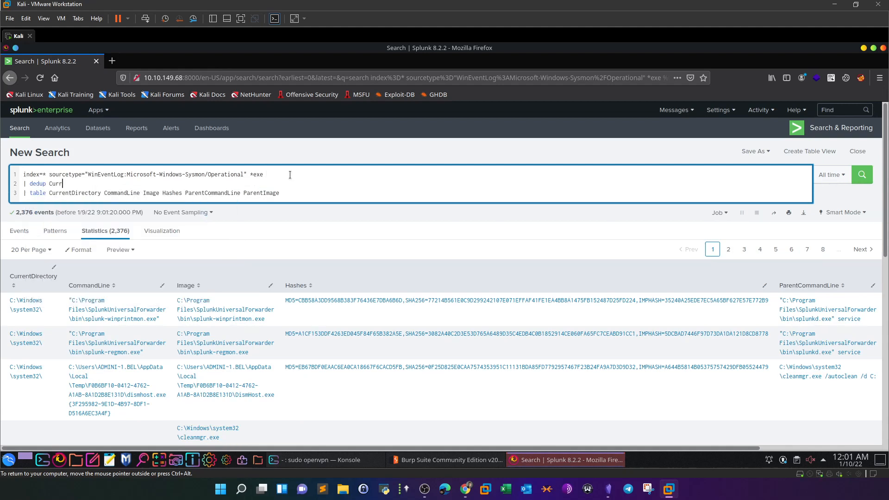
pyautogui.write('entDirectory')
pyautogui.press('Return')
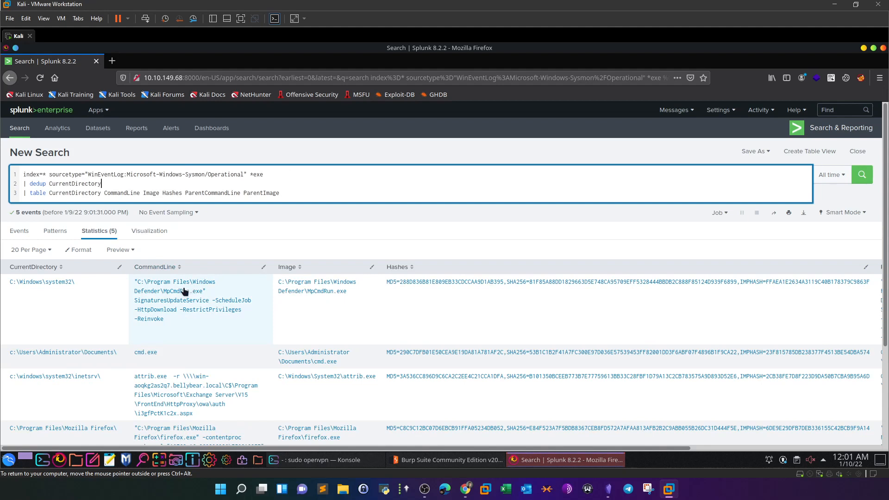
# - Examine the deduplicated table's directories, command lines, images, hashes and parent processes, focusing on the row for the Administrator's Documents folder
pyautogui.scroll(-3, 68, 285)
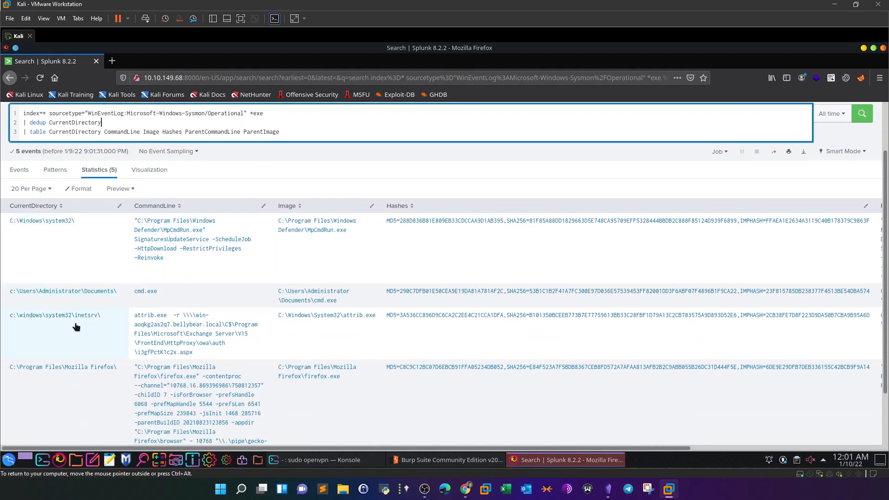
pyautogui.scroll(-3, 56, 311)
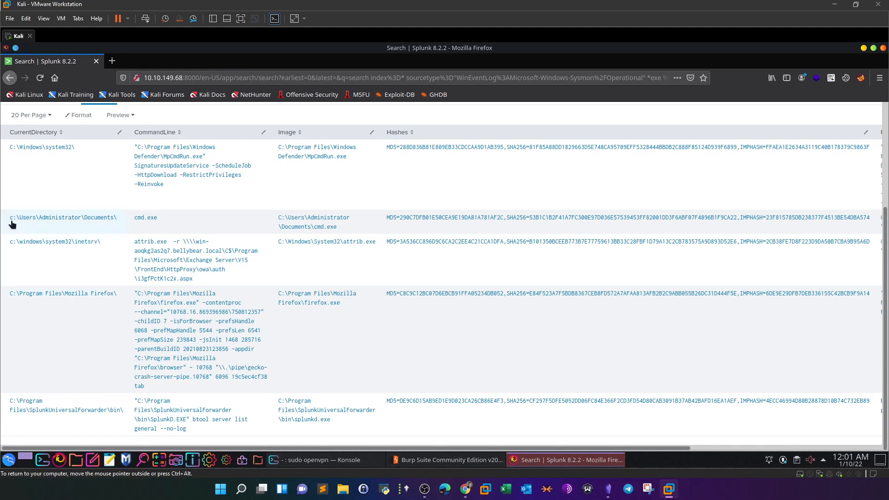
pyautogui.moveTo(10, 222); pyautogui.dragTo(114, 222)
pyautogui.scroll(1, 229, 200)
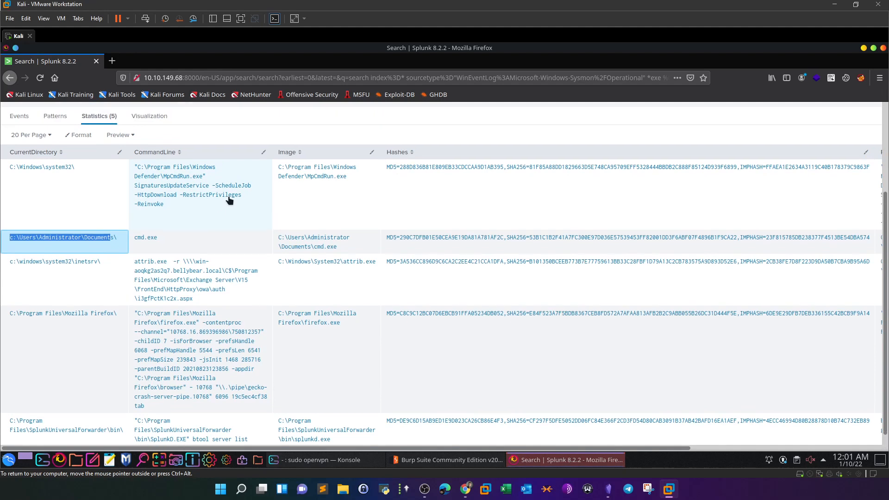
pyautogui.scroll(1, 229, 200)
pyautogui.click(248, 118)
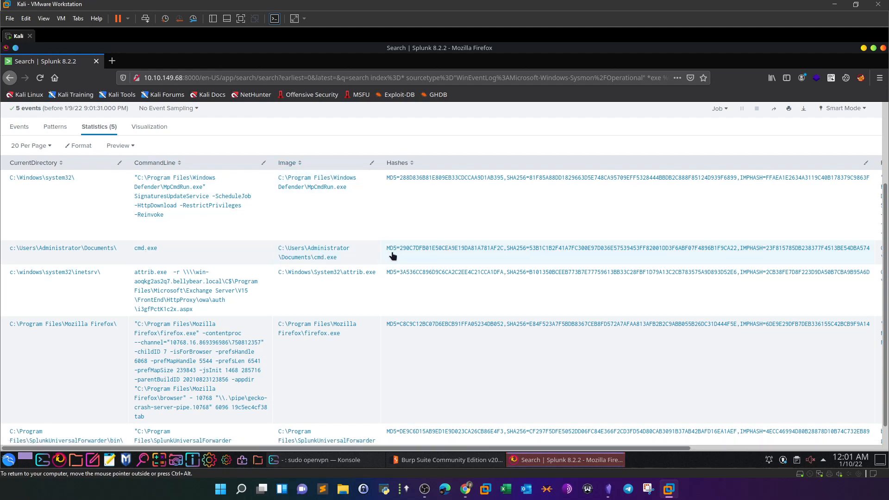
pyautogui.moveTo(433, 448); pyautogui.dragTo(622, 448)
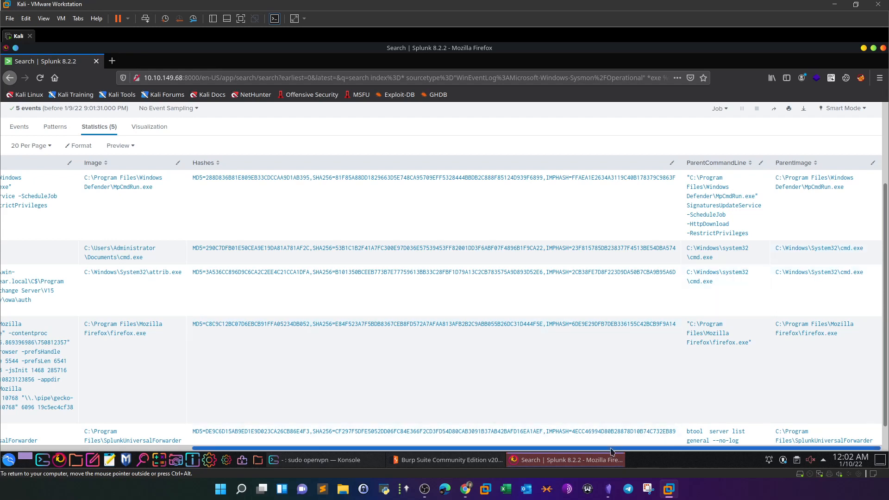
pyautogui.moveTo(611, 451); pyautogui.dragTo(597, 437)
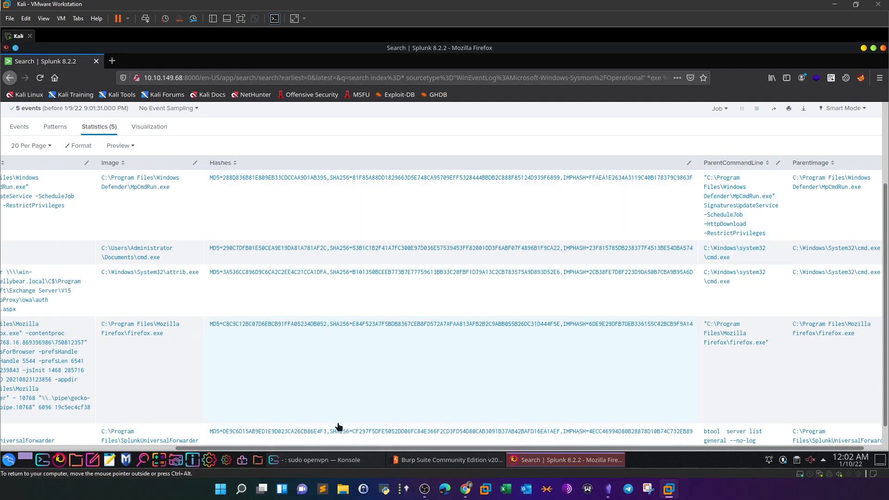
pyautogui.moveTo(341, 448); pyautogui.dragTo(121, 449)
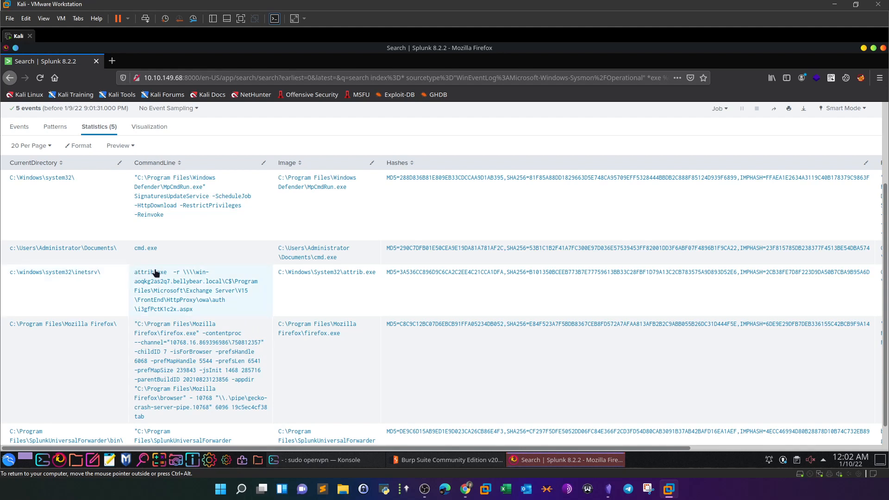
# - Examine the attrib.exe command line in the inetsrv directory's row, focusing on the .aspx file it targets
pyautogui.moveTo(191, 310); pyautogui.dragTo(134, 276)
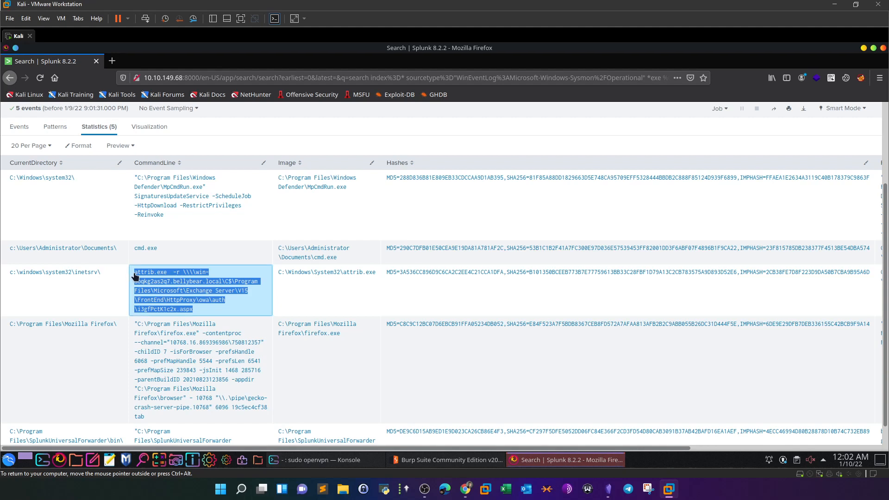
pyautogui.click(348, 126)
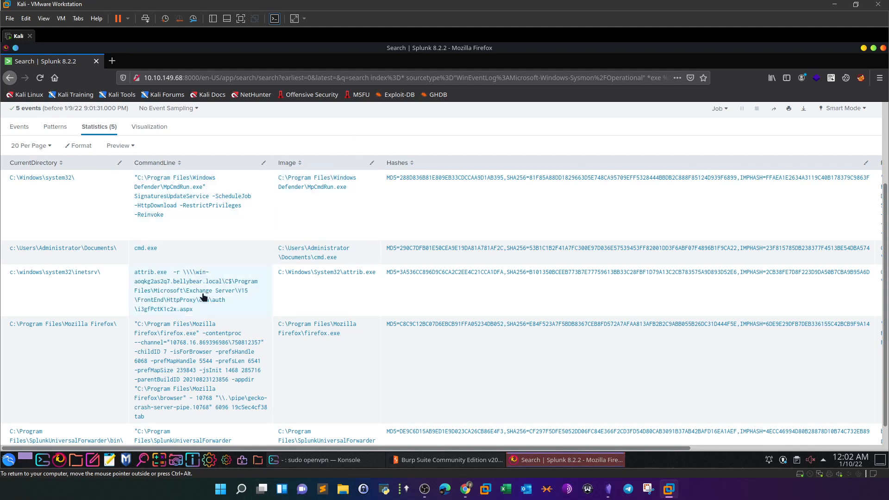
pyautogui.moveTo(195, 310); pyautogui.dragTo(138, 314)
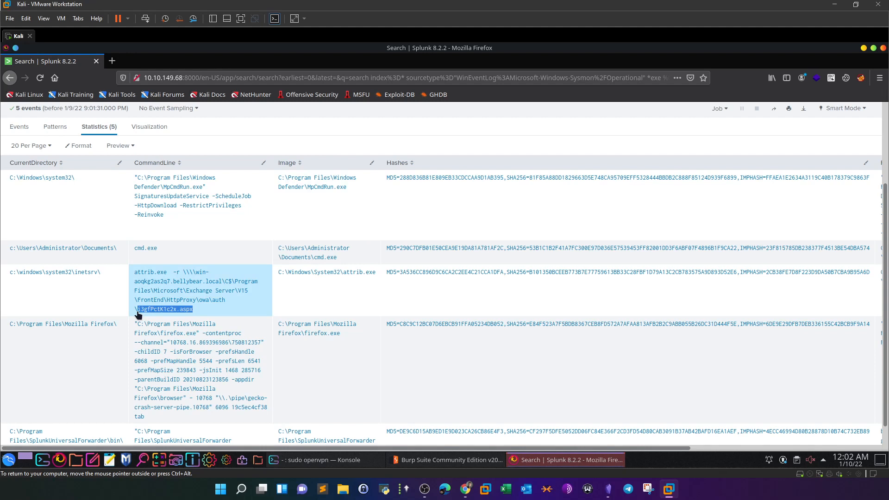
pyautogui.click(378, 275)
pyautogui.doubleClick(377, 275)
pyautogui.moveTo(197, 309); pyautogui.dragTo(133, 277)
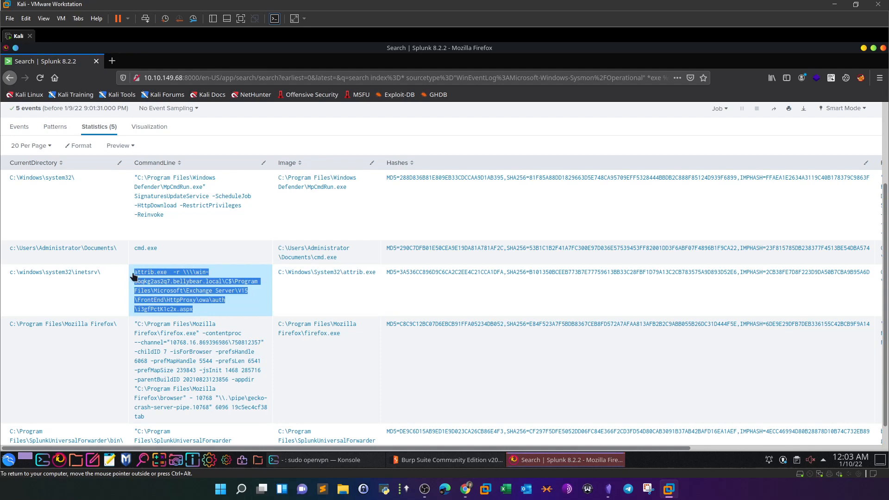
pyautogui.moveTo(454, 448); pyautogui.dragTo(303, 425)
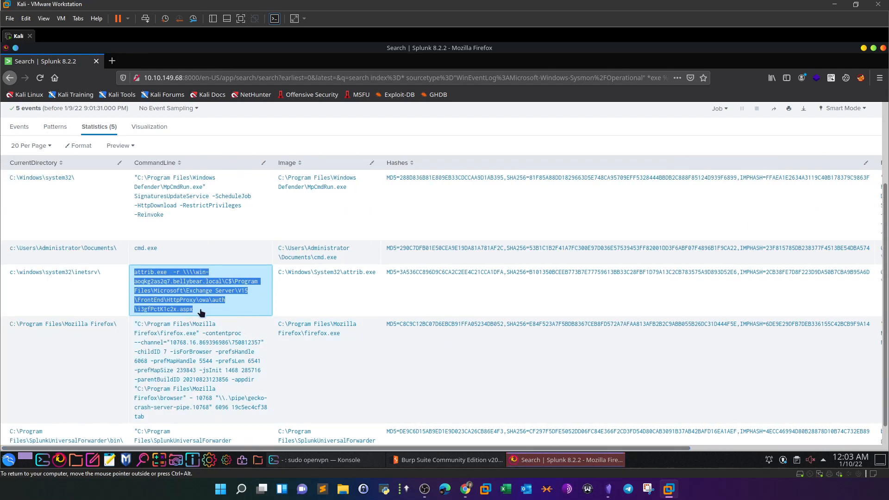
pyautogui.click(287, 122)
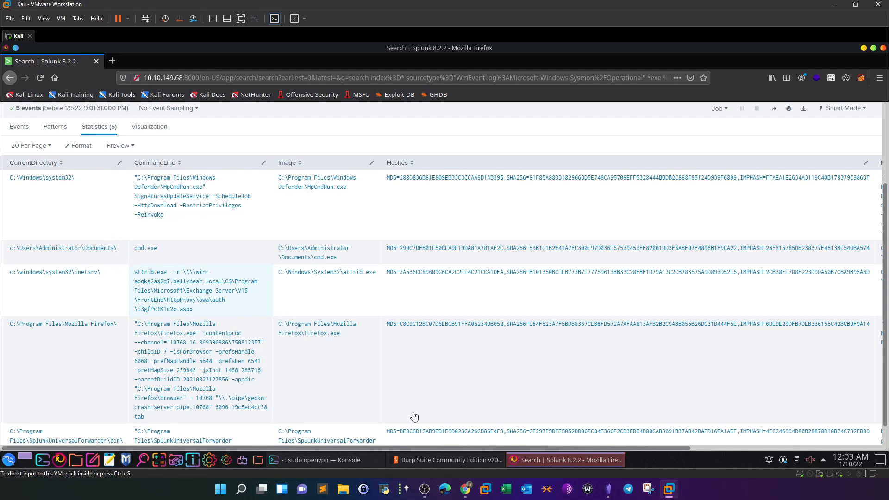
# - Switch to the TryHackMe room in Chrome and review the answers on the ransomware's location and the Sysmon file creation event ID
pyautogui.click(465, 488)
pyautogui.moveTo(180, 246); pyautogui.dragTo(348, 250)
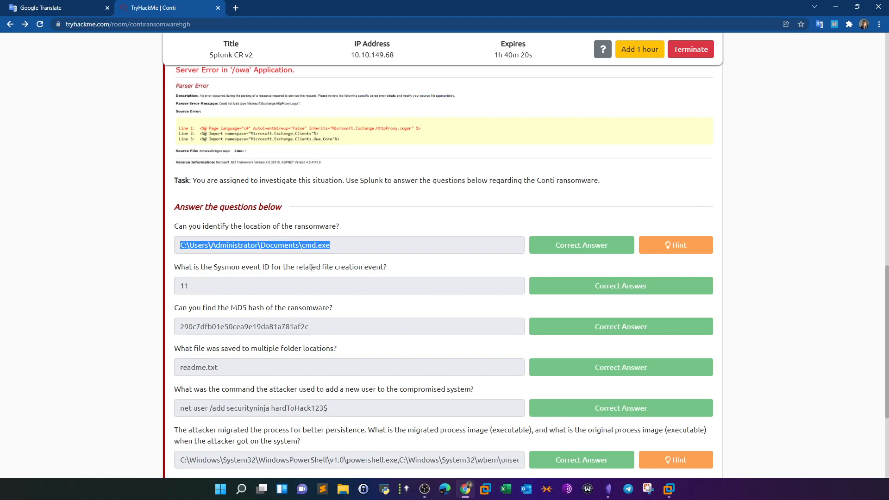
pyautogui.moveTo(196, 290); pyautogui.dragTo(178, 291)
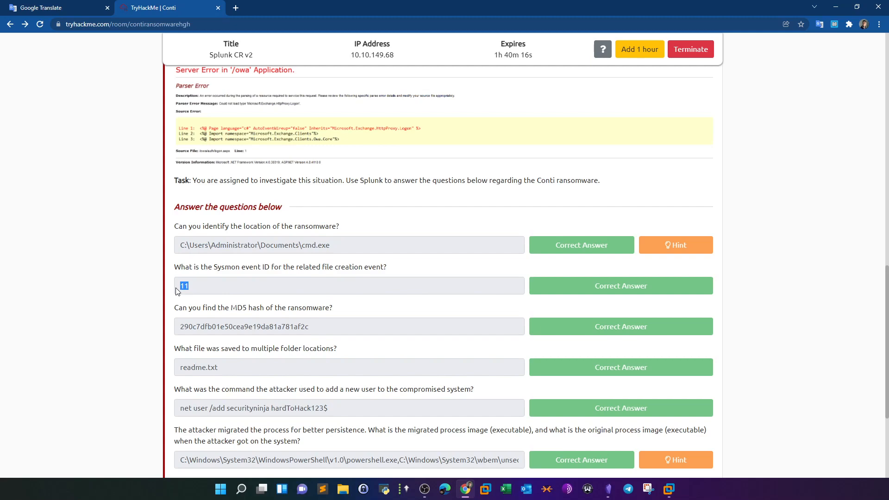
pyautogui.scroll(-2, 193, 226)
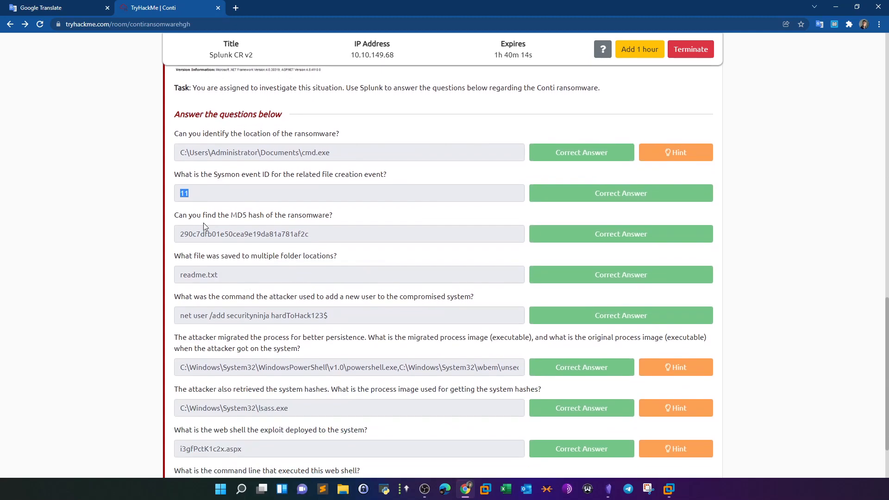
# - Return to the Splunk results and copy the MD5 hash of cmd.exe from the Administrator's Documents row
pyautogui.hotkey('alt', 'Tab')
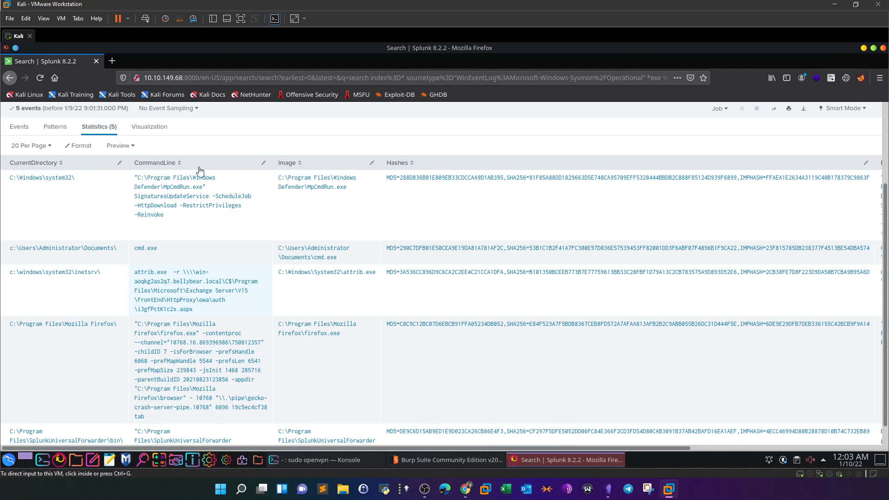
pyautogui.scroll(3, 885, 253)
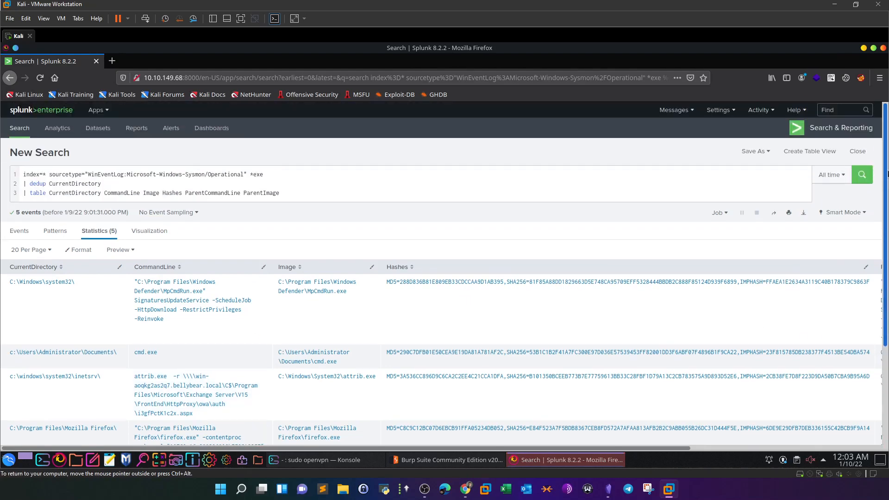
pyautogui.moveTo(162, 154); pyautogui.dragTo(196, 154)
pyautogui.moveTo(885, 225); pyautogui.dragTo(887, 319)
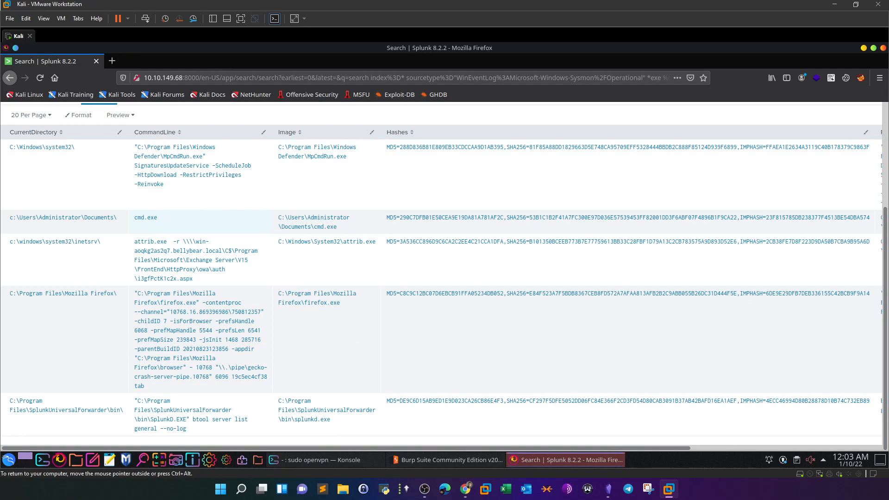
pyautogui.moveTo(401, 220); pyautogui.dragTo(503, 224)
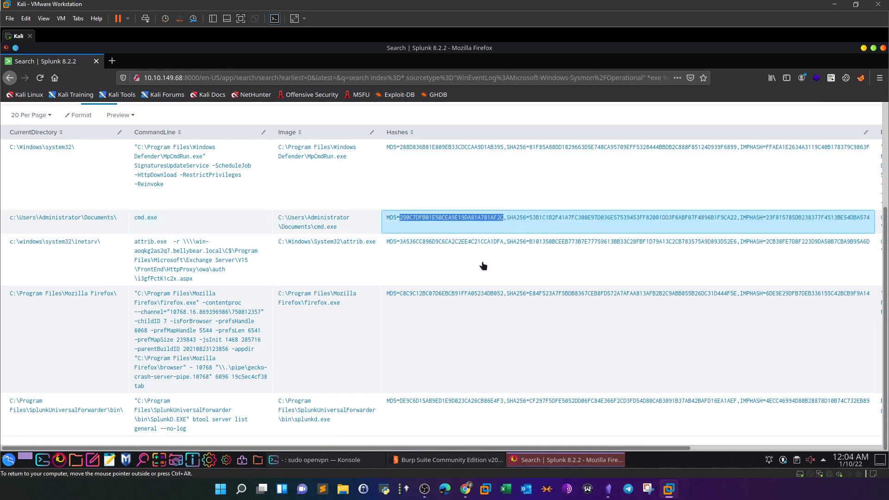
# - Switch to Chrome, open VirusTotal in a new tab and search it for the copied MD5 hash
pyautogui.click(465, 489)
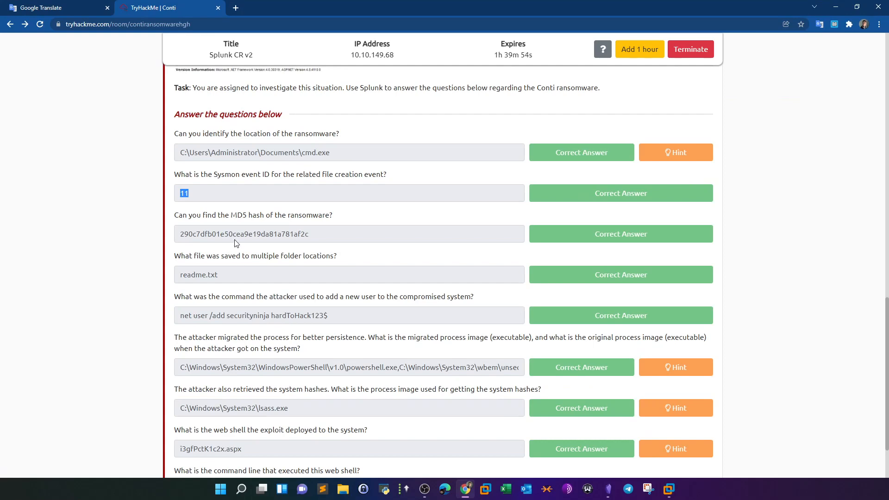
pyautogui.click(236, 8)
pyautogui.write('virus')
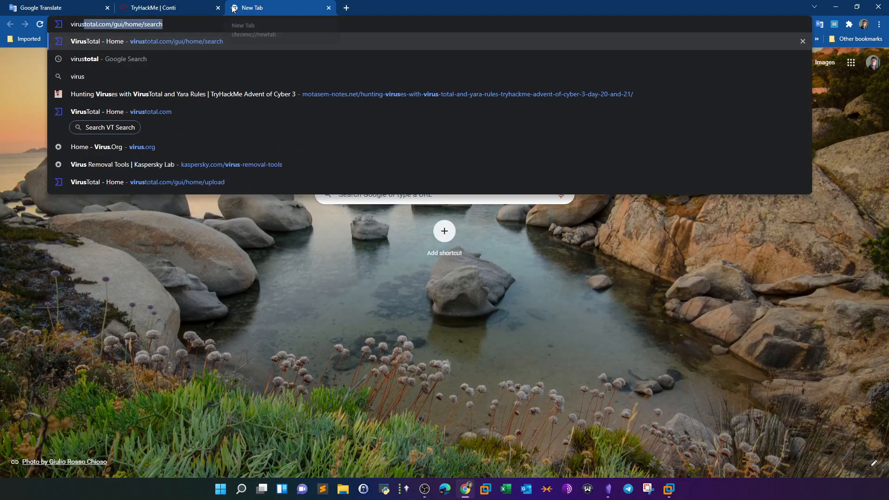
pyautogui.press('Return')
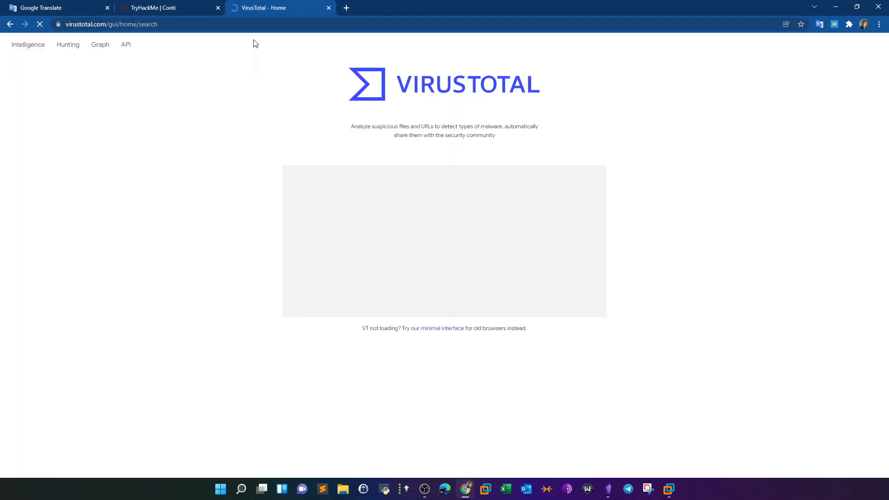
pyautogui.hotkey('ctrl', 'v')
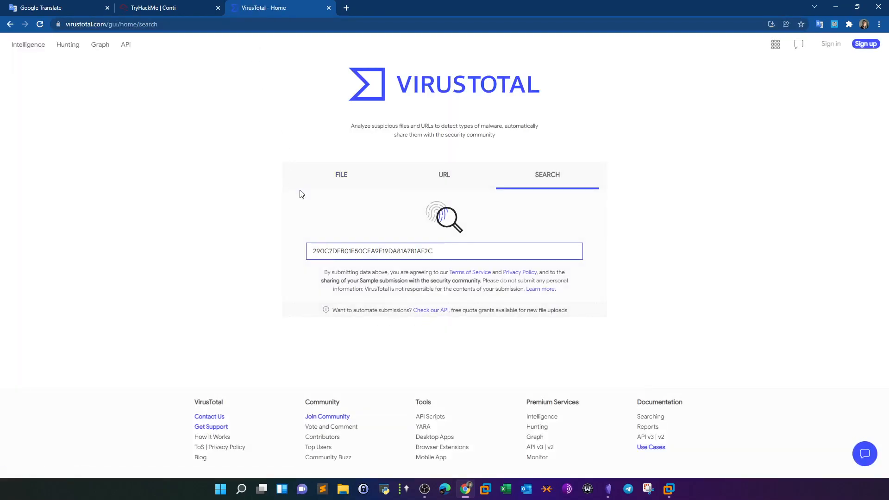
pyautogui.press('Return')
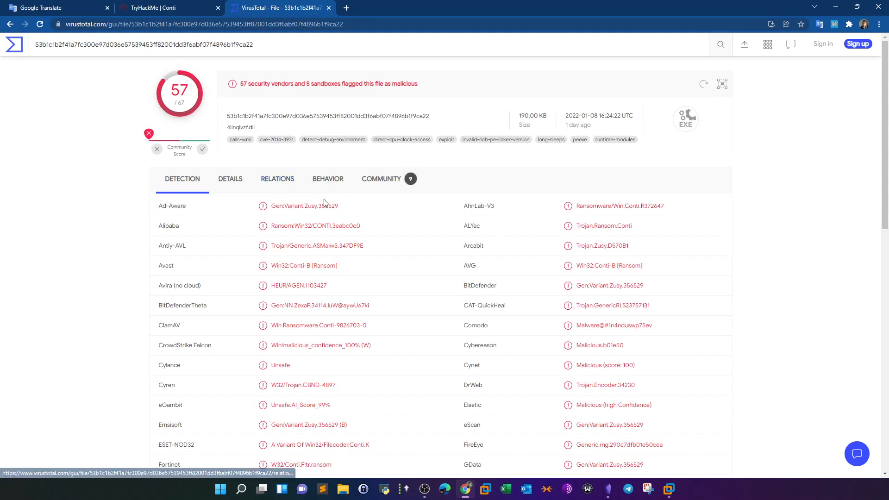
# - Look through the file's vendor detections and its community comments on VirusTotal
pyautogui.scroll(-10, 448, 259)
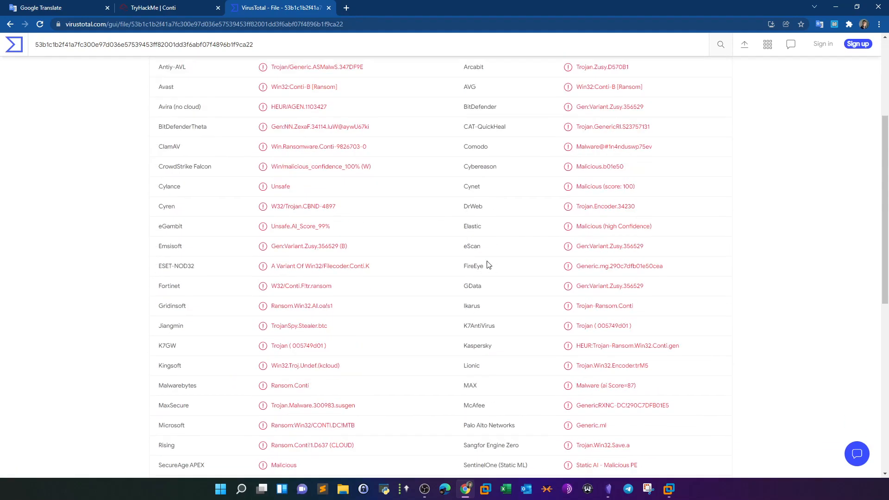
pyautogui.scroll(10, 490, 263)
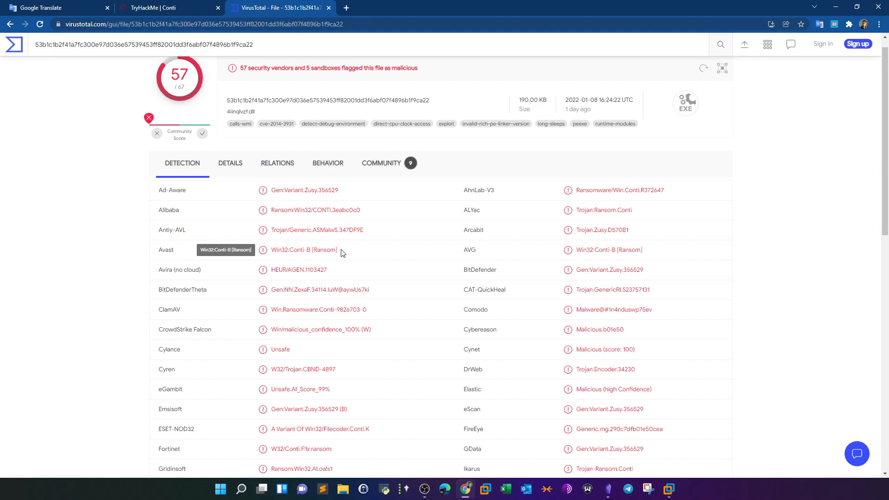
pyautogui.click(389, 163)
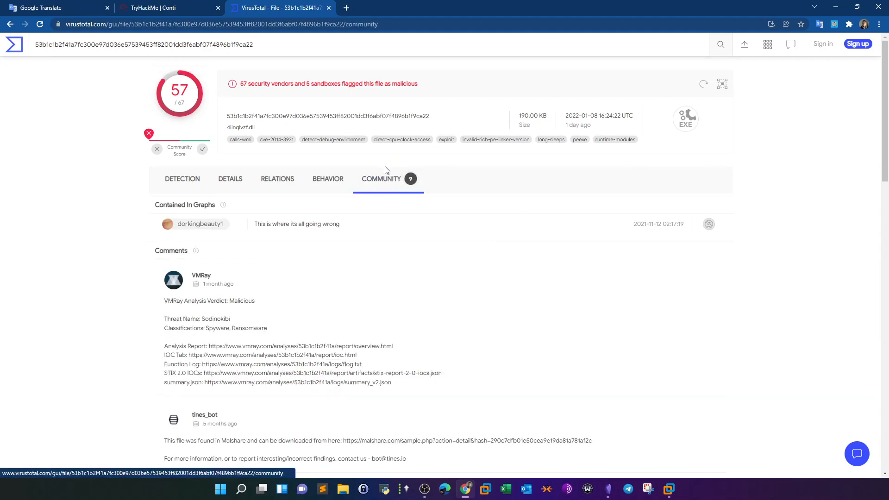
pyautogui.scroll(-2, 371, 229)
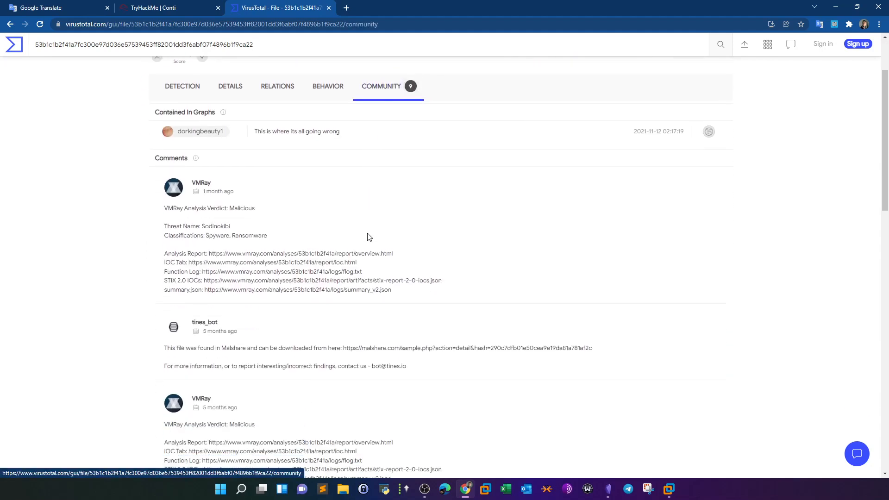
pyautogui.scroll(-5, 369, 237)
pyautogui.scroll(-3, 370, 240)
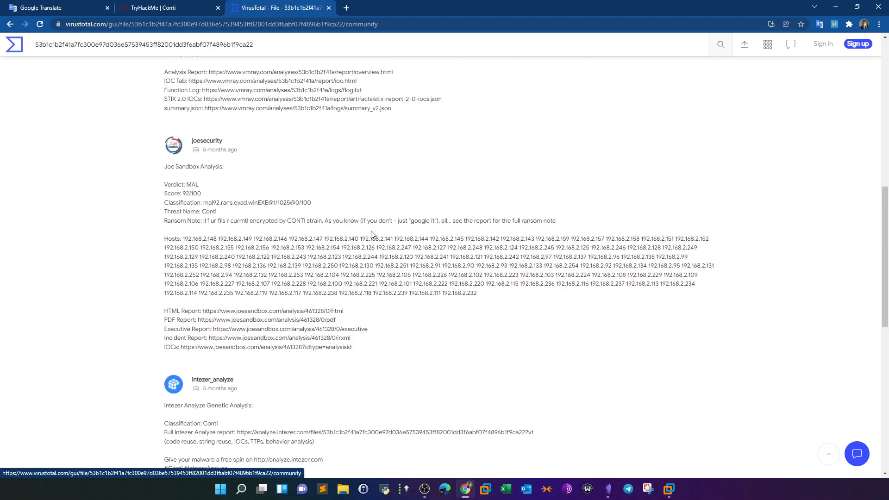
pyautogui.scroll(-5, 372, 234)
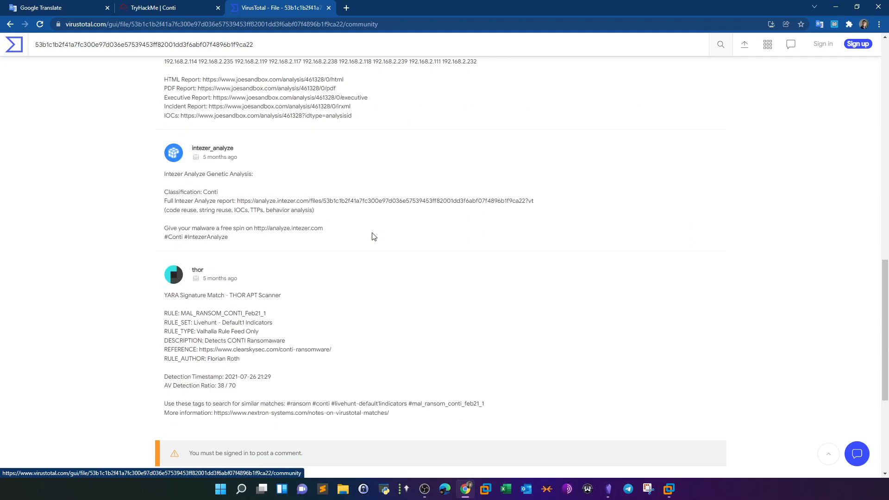
pyautogui.scroll(-5, 374, 238)
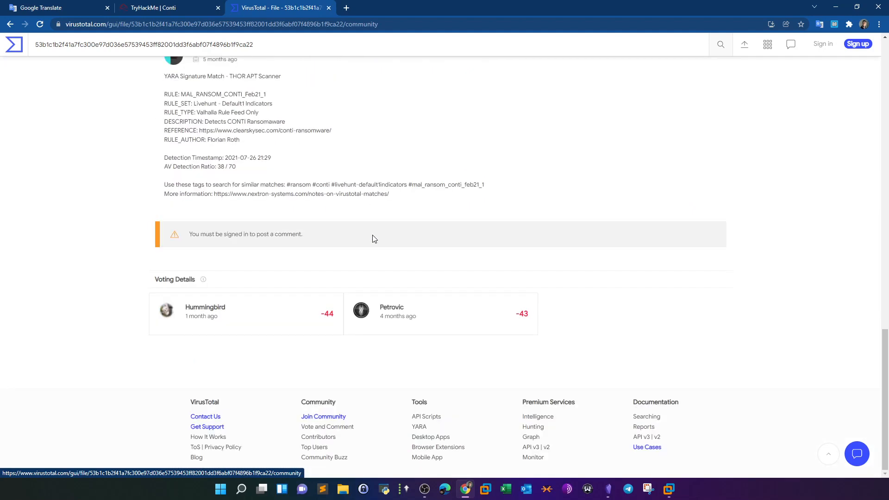
pyautogui.scroll(7, 373, 239)
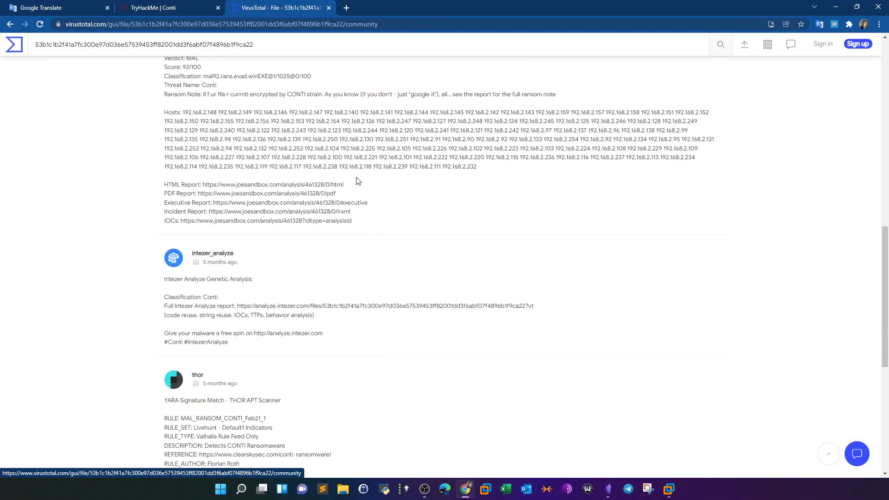
# - Read the TryHackMe question on the file saved to multiple folders, and in Splunk cut the query to the index and Sysmon sourcetype and run it
pyautogui.click(203, 4)
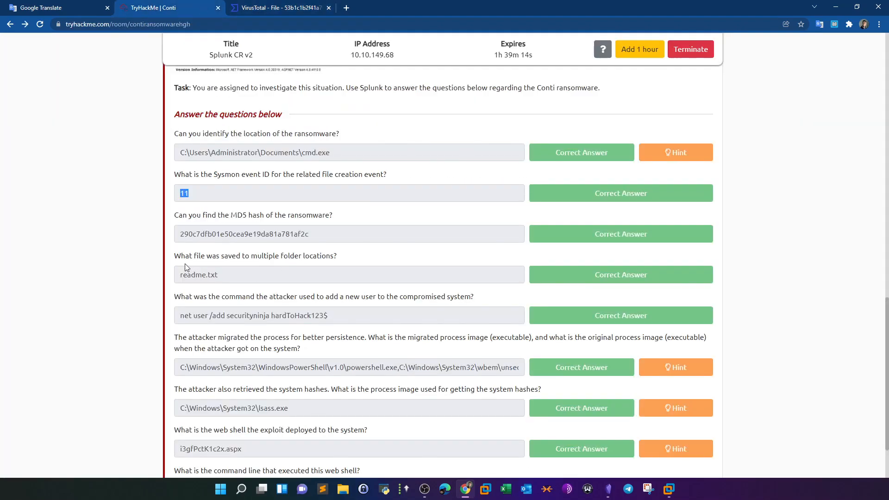
pyautogui.moveTo(335, 256); pyautogui.dragTo(181, 256)
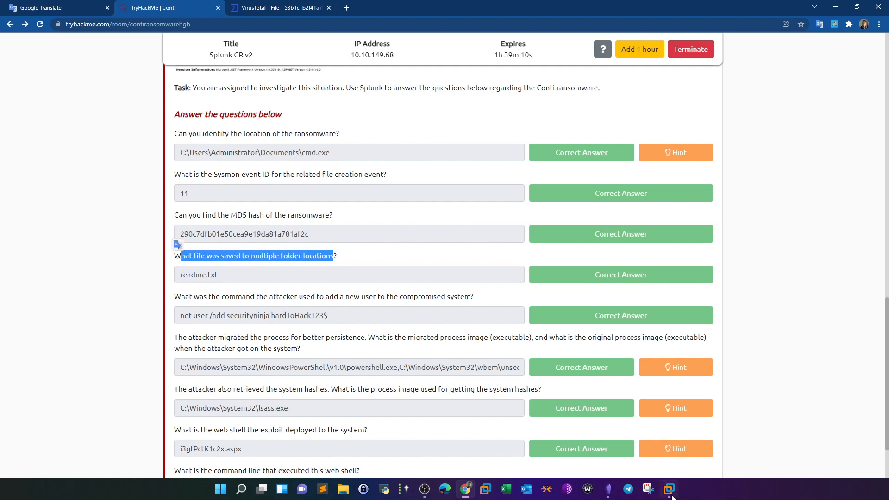
pyautogui.click(672, 494)
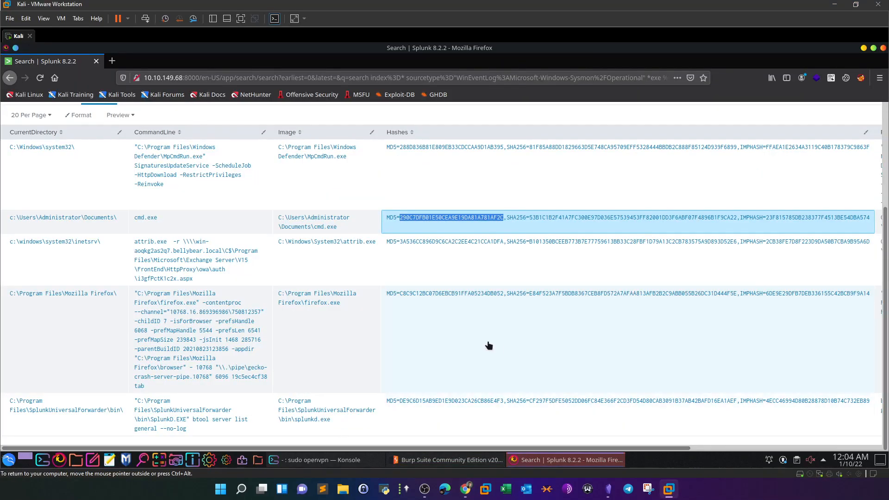
pyautogui.scroll(5, 489, 346)
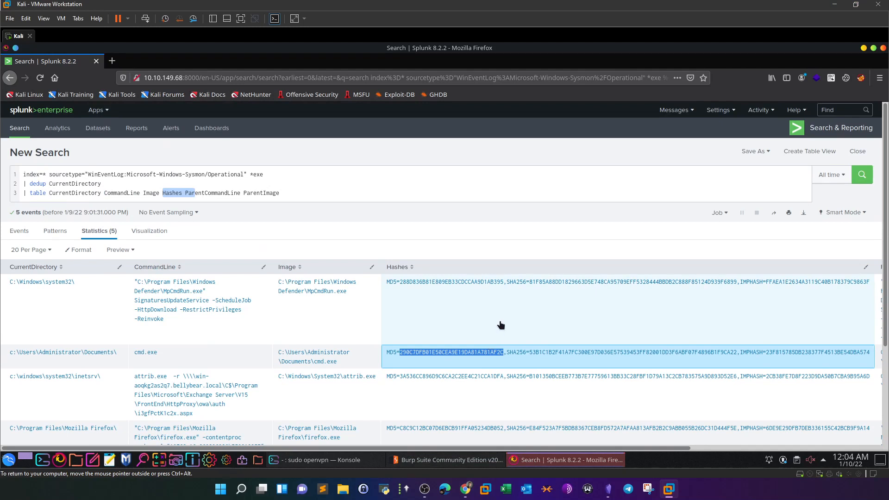
pyautogui.moveTo(295, 198); pyautogui.dragTo(19, 184)
pyautogui.press('BackSpace')
pyautogui.moveTo(248, 174); pyautogui.dragTo(268, 174)
pyautogui.press('BackSpace')
pyautogui.click(867, 174)
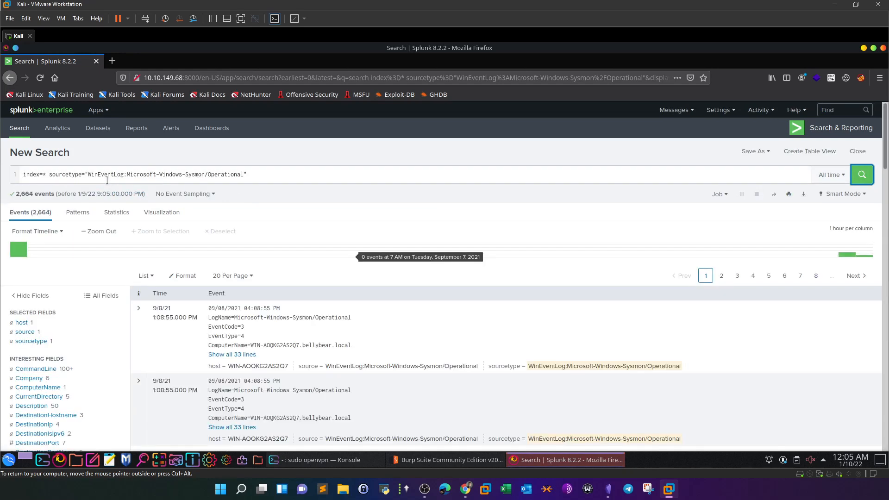
# - Filter the Sysmon events by the EventCode value 11
pyautogui.scroll(-2, 181, 259)
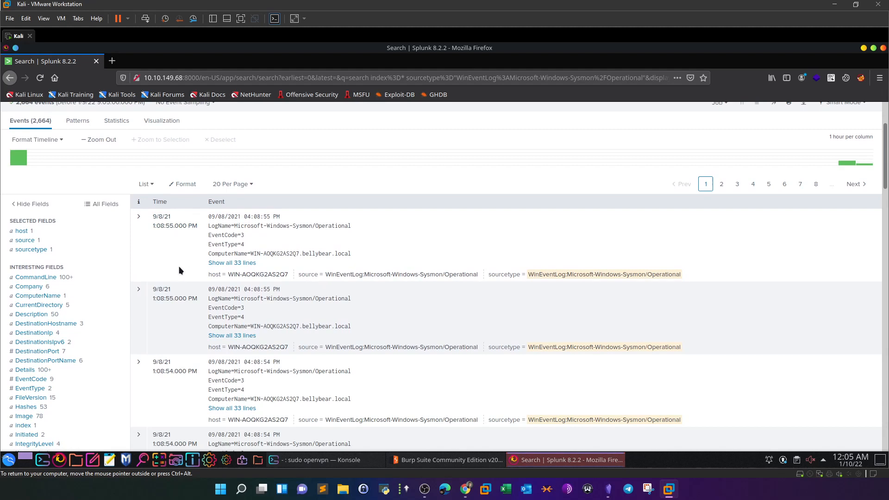
pyautogui.scroll(-1, 185, 265)
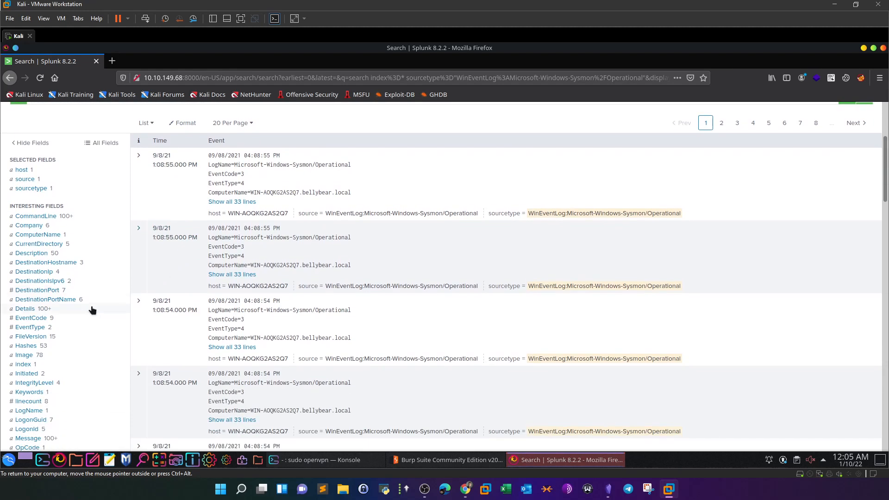
pyautogui.click(41, 318)
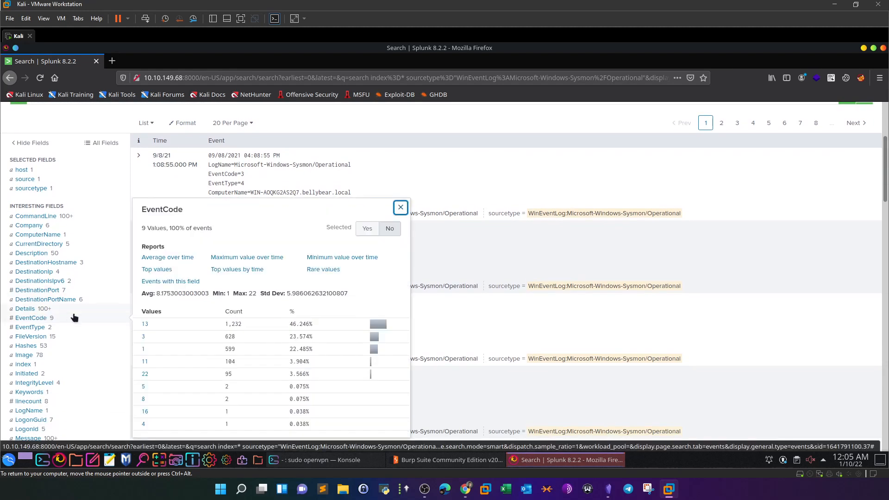
pyautogui.click(145, 361)
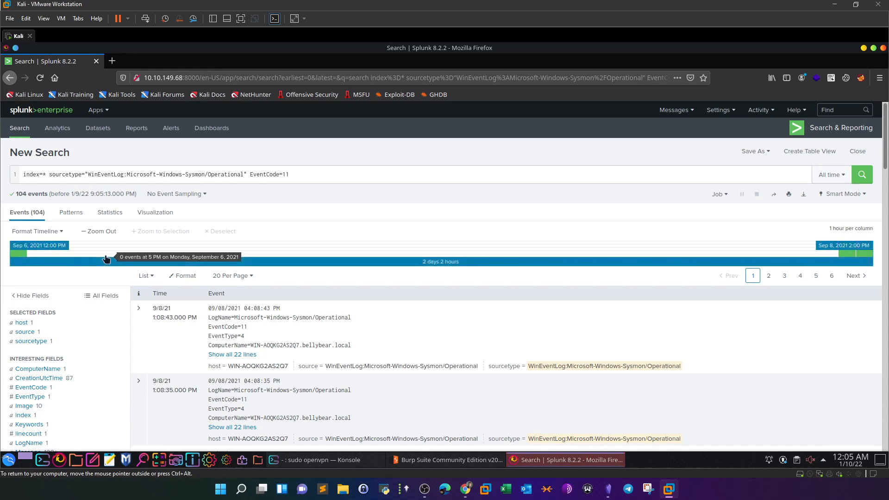
# - Examine the top values of the Image and TargetFilename fields in the EventCode 11 events
pyautogui.scroll(-3, 116, 260)
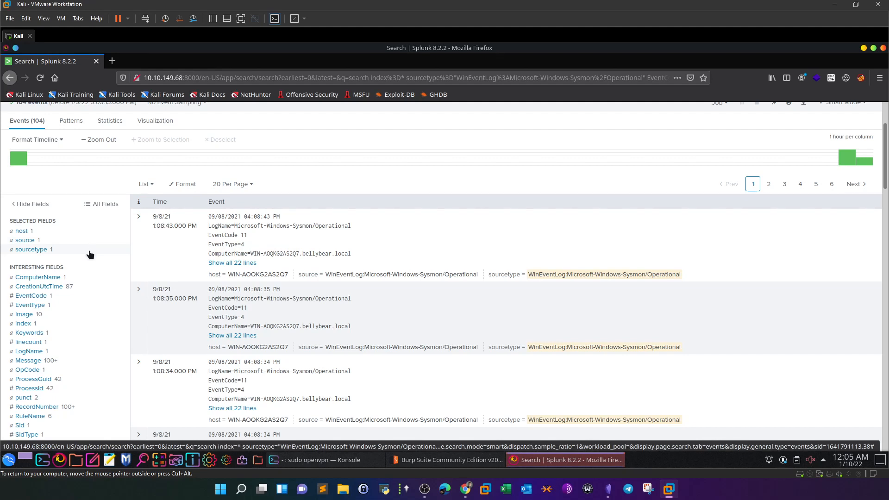
pyautogui.scroll(-3, 90, 250)
pyautogui.click(24, 221)
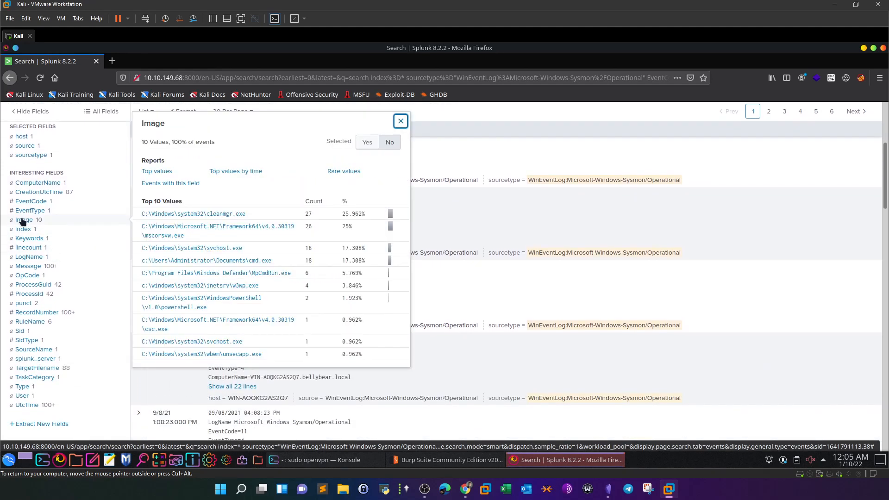
pyautogui.click(401, 121)
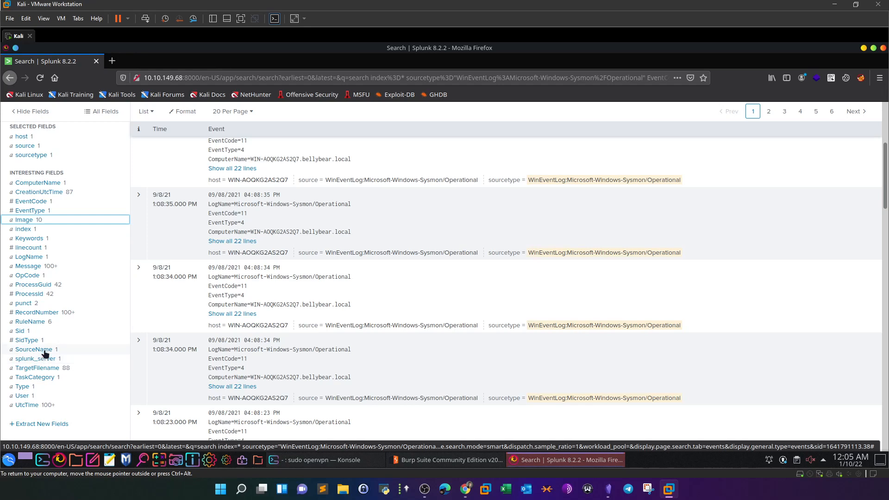
pyautogui.click(48, 369)
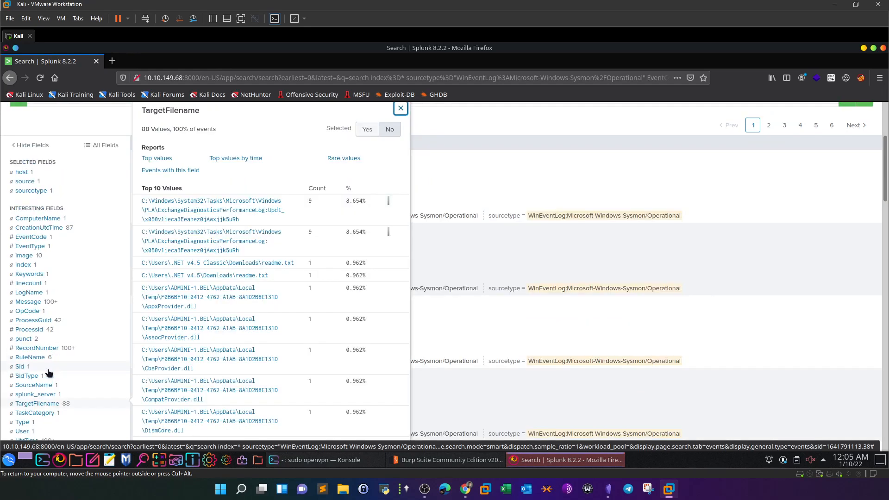
pyautogui.click(400, 108)
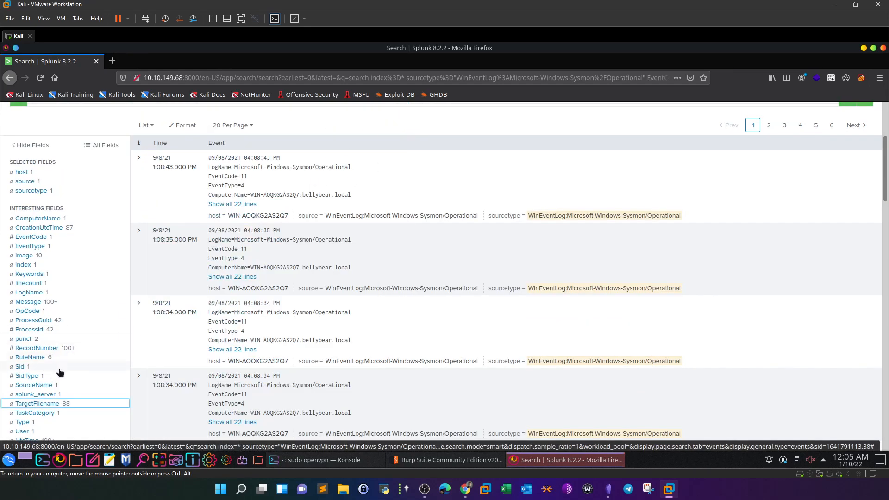
pyautogui.click(46, 404)
pyautogui.scroll(-1, 255, 328)
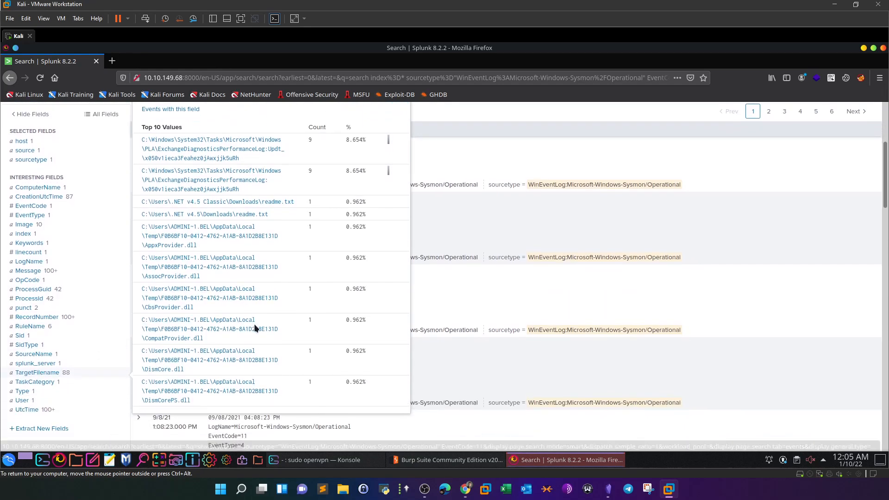
pyautogui.scroll(1, 378, 143)
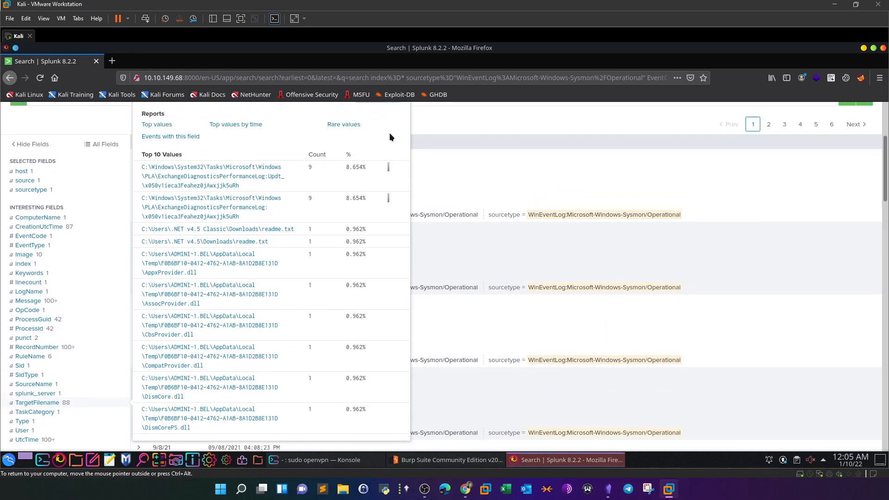
pyautogui.scroll(1, 407, 121)
pyautogui.click(396, 115)
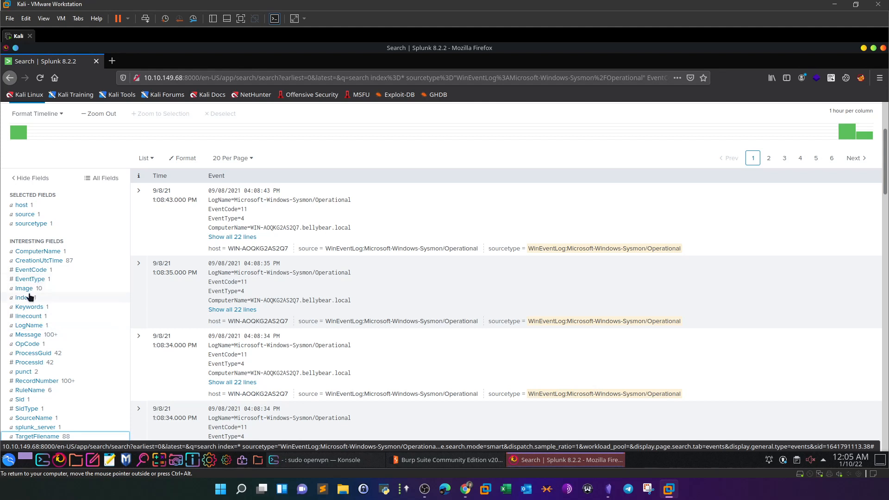
pyautogui.scroll(-2, 61, 356)
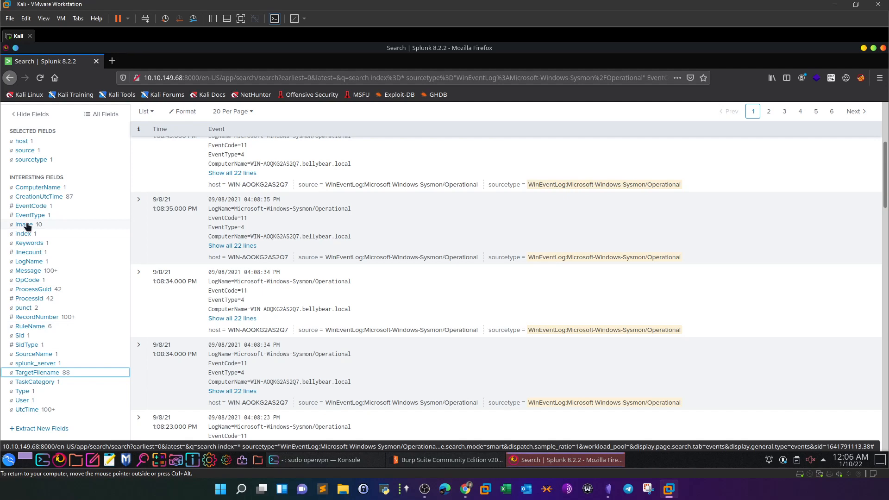
# - Extend the query with "| table Image TargetFilename" and run it
pyautogui.scroll(5, 88, 306)
pyautogui.click(324, 147)
pyautogui.write('| table ')
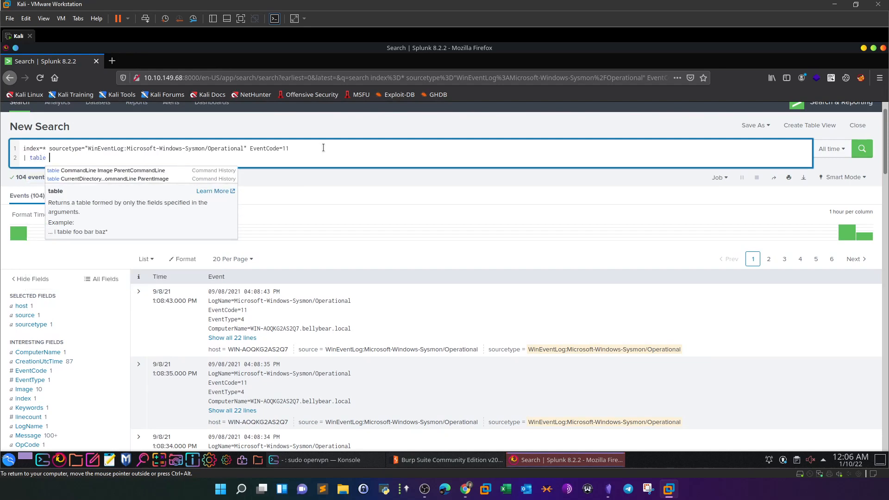
pyautogui.write('Image')
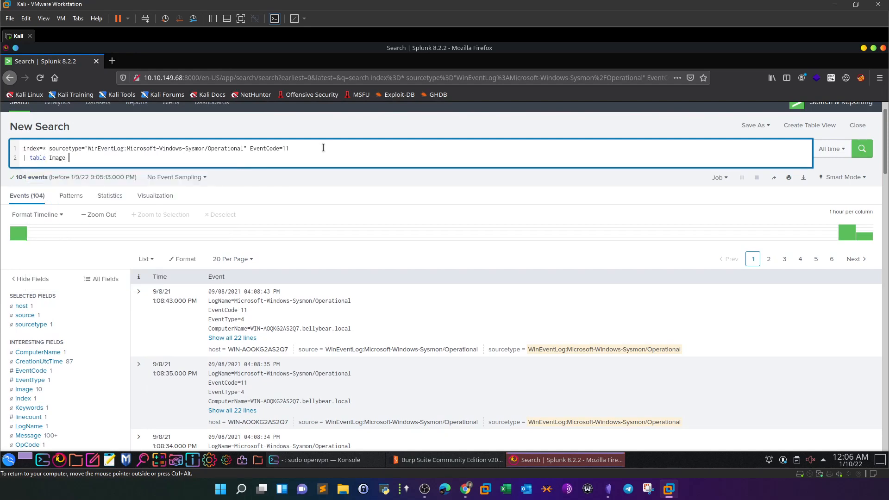
pyautogui.scroll(-3, 40, 410)
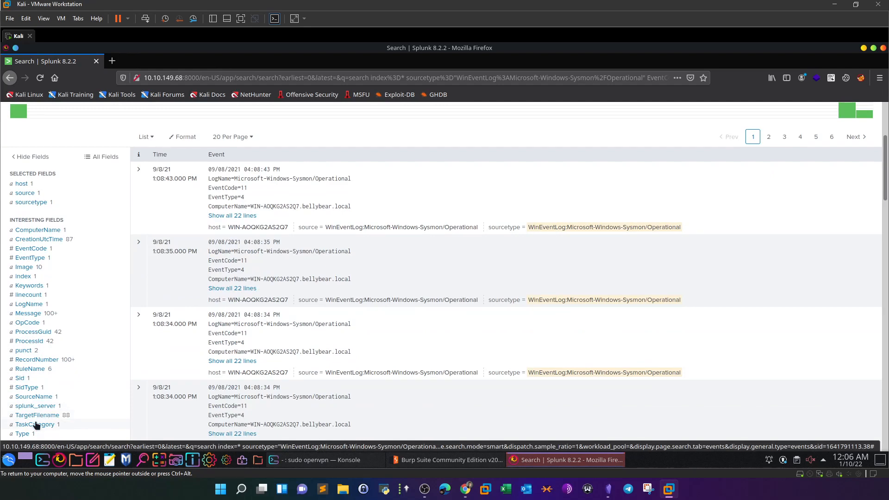
pyautogui.scroll(3, 128, 178)
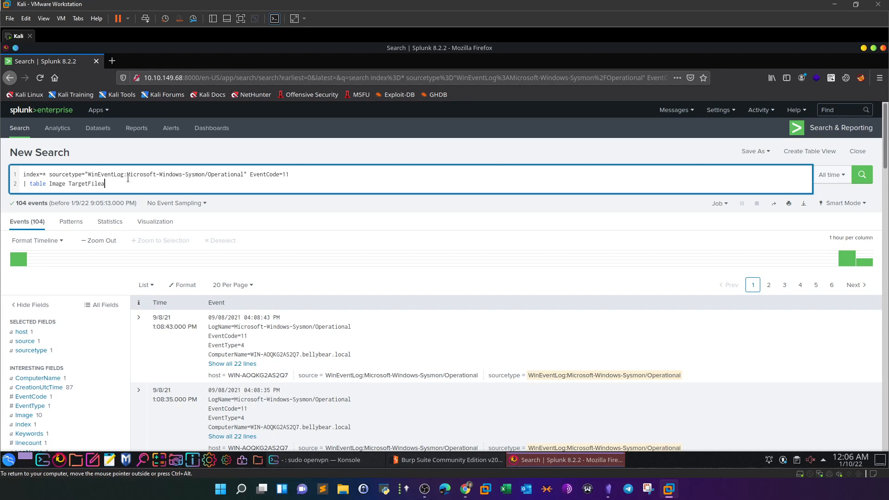
pyautogui.press('Return')
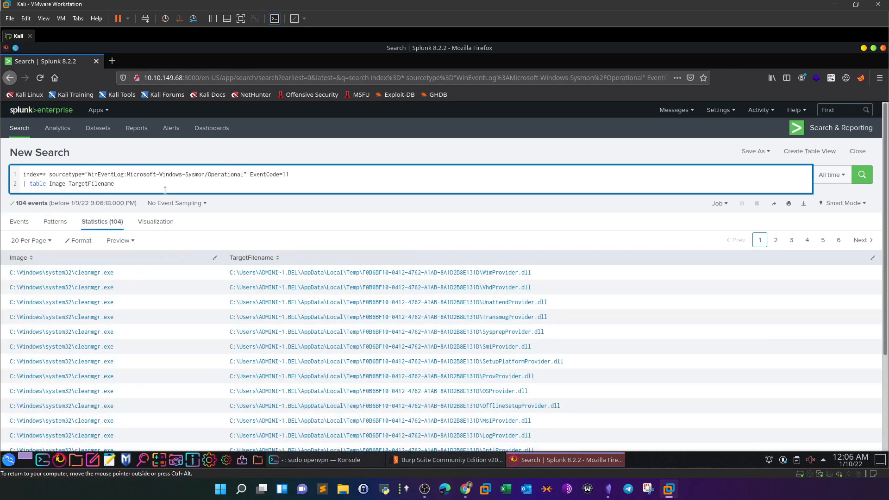
# - Look through the first three pages of the results table for a file name repeated across folders, and highlight the executable path that created it
pyautogui.scroll(-3, 302, 282)
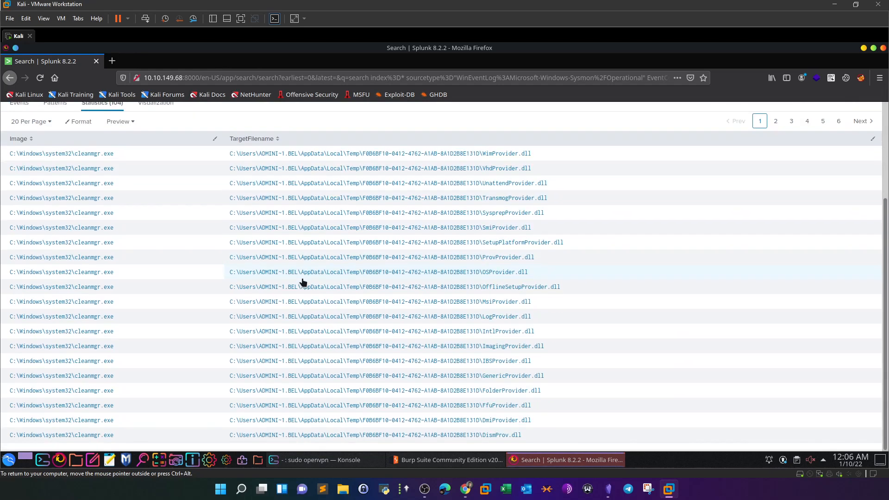
pyautogui.scroll(2, 302, 282)
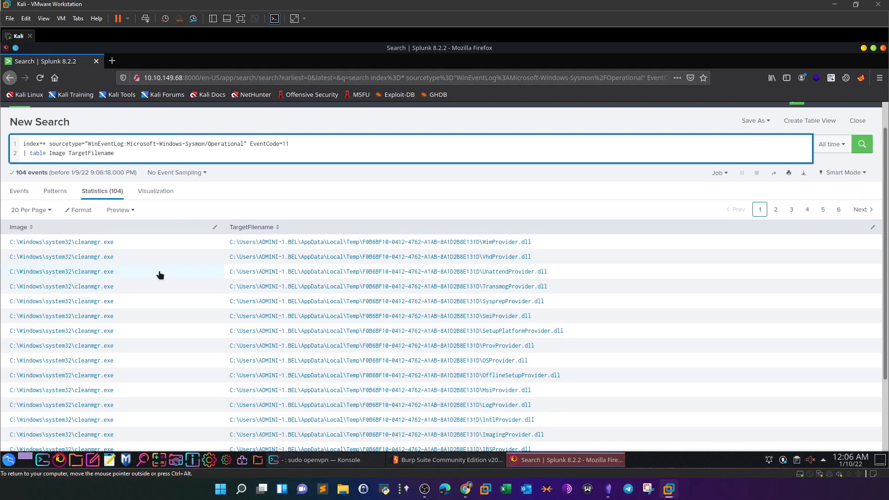
pyautogui.click(775, 209)
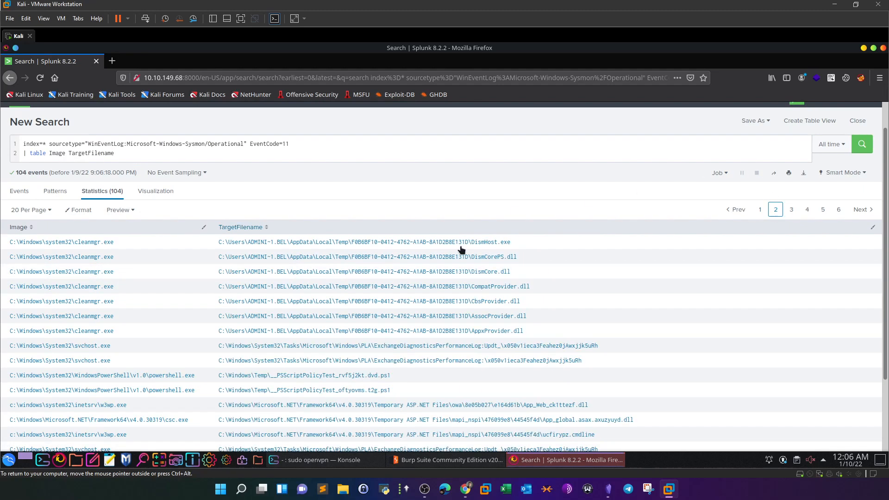
pyautogui.scroll(-2, 140, 287)
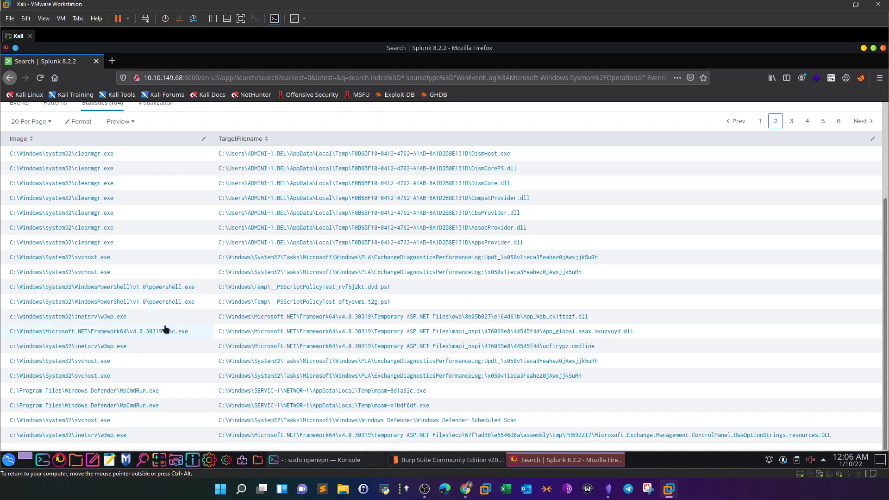
pyautogui.scroll(3, 166, 328)
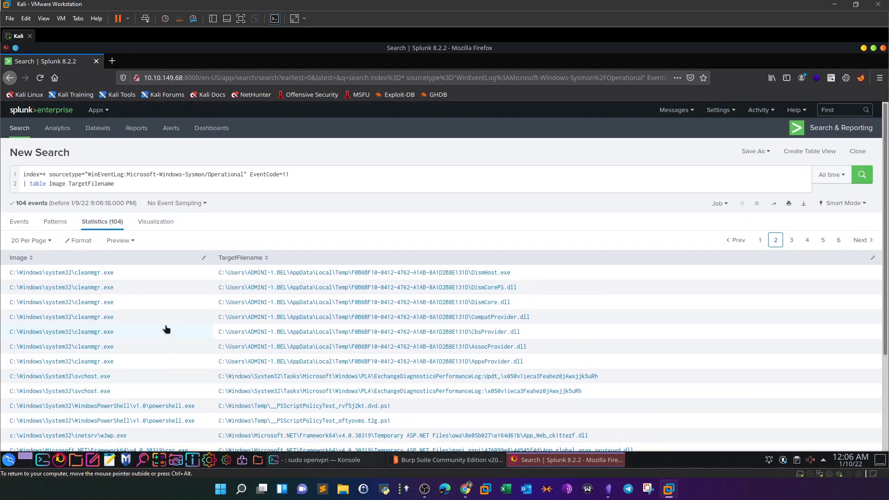
pyautogui.click(792, 241)
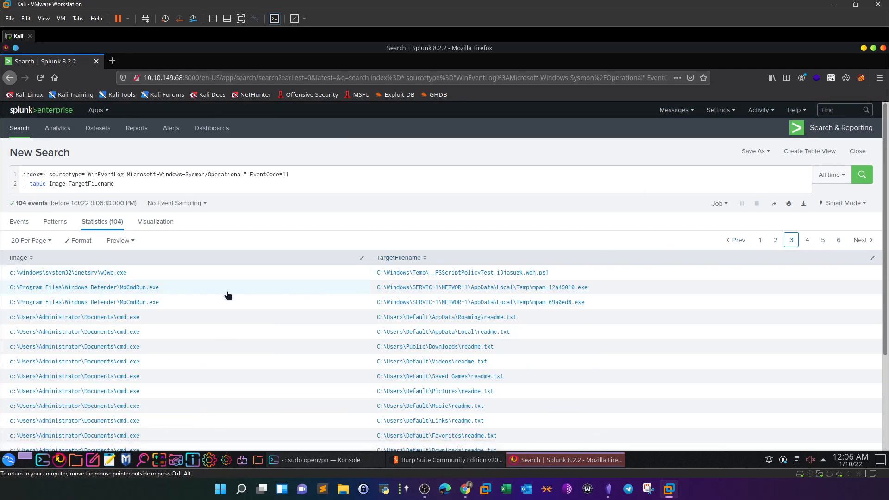
pyautogui.scroll(-1, 139, 326)
pyautogui.scroll(-3, 139, 328)
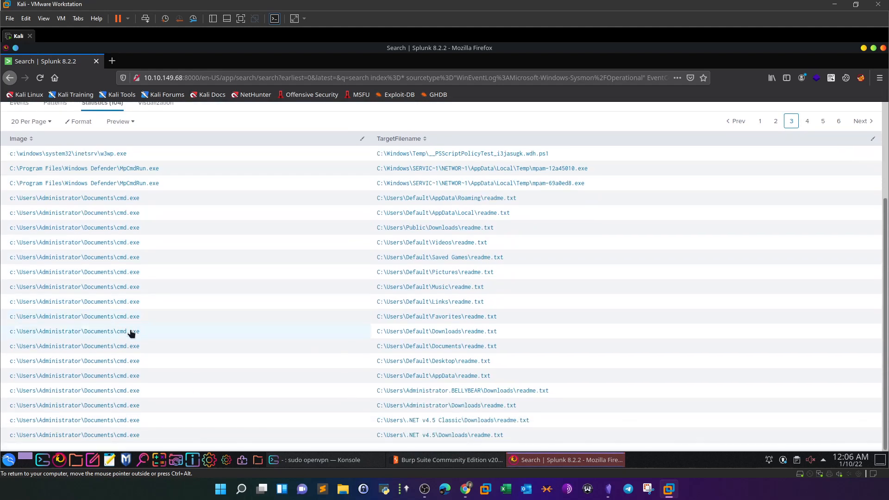
pyautogui.moveTo(147, 202); pyautogui.dragTo(7, 202)
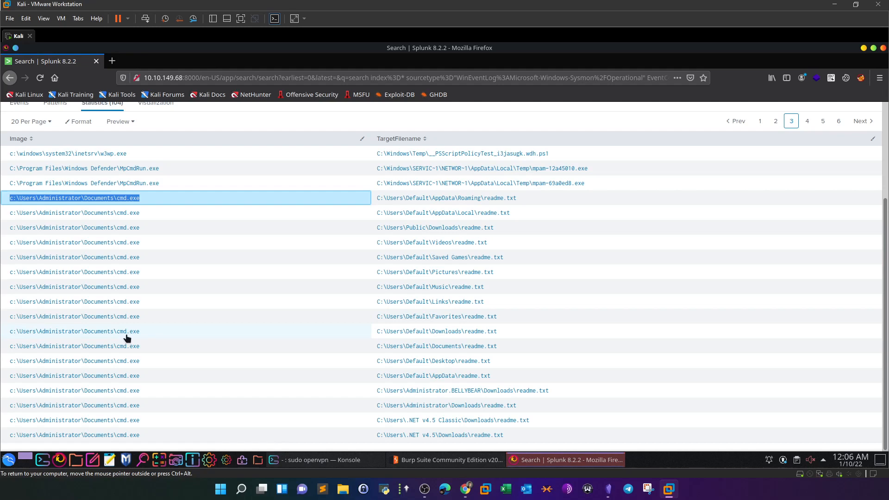
# - Switch to Chrome, read the TryHackMe question on the command used to add a new user, and return to Splunk
pyautogui.hotkey('alt', 'Tab')
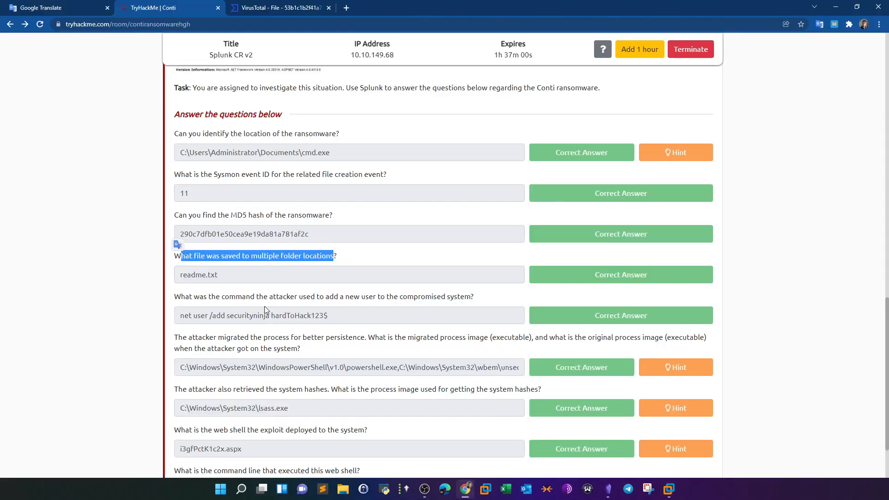
pyautogui.moveTo(175, 297); pyautogui.dragTo(485, 299)
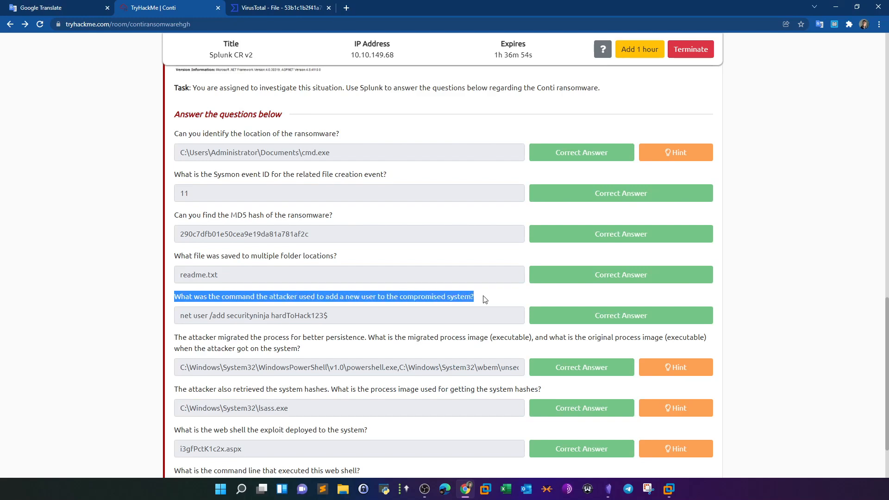
pyautogui.click(359, 299)
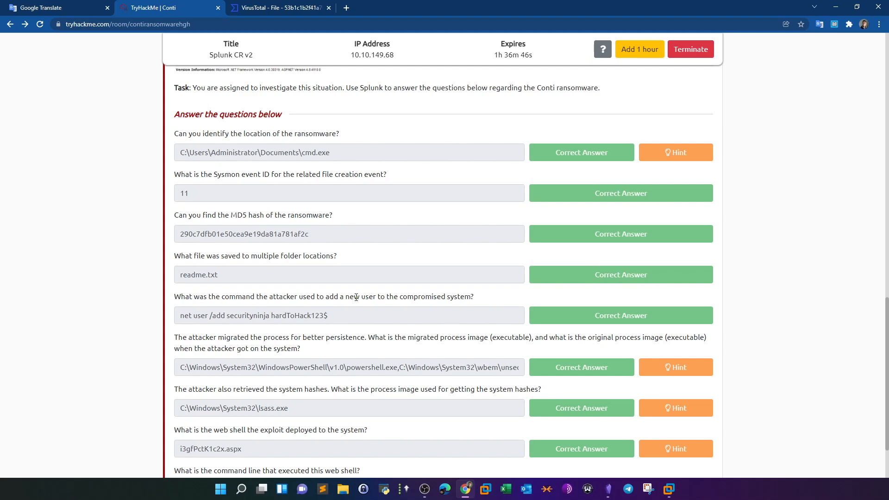
pyautogui.click(469, 489)
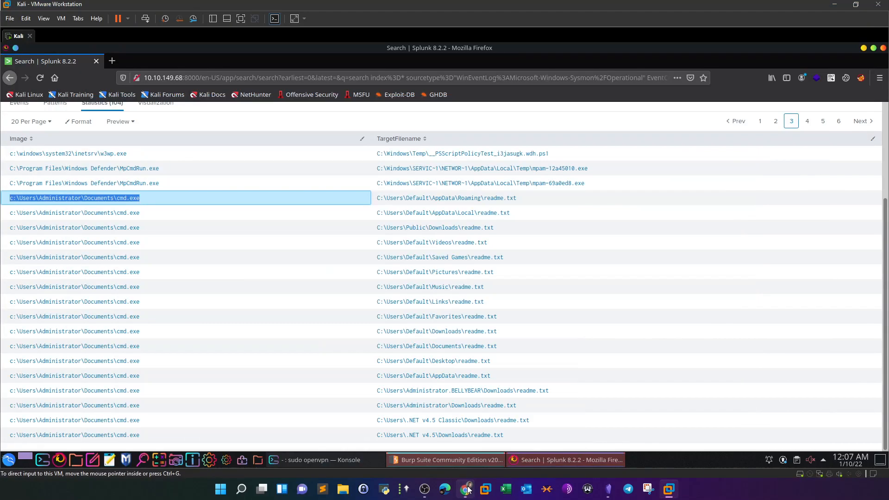
# - Cut the Splunk query down to index=* and run it
pyautogui.scroll(3, 387, 338)
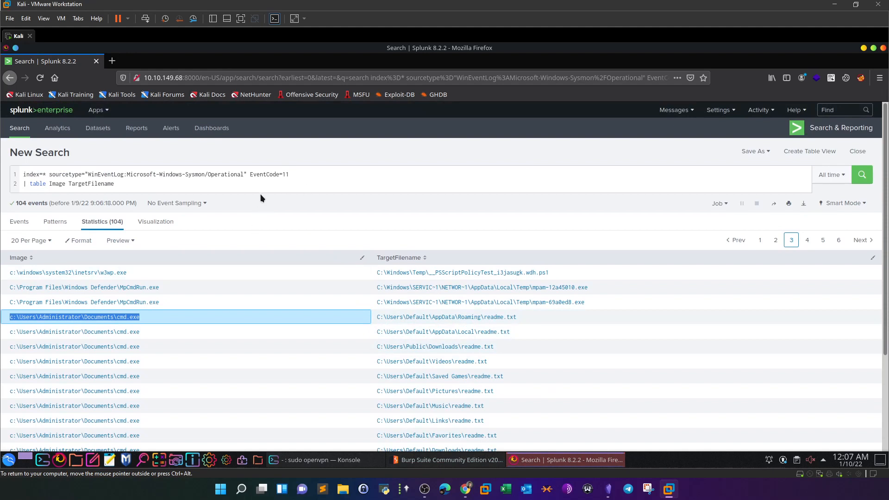
pyautogui.click(231, 179)
pyautogui.hotkey('shift', 'Home')
pyautogui.press('BackSpace')
pyautogui.moveTo(292, 174); pyautogui.dragTo(50, 174)
pyautogui.press('BackSpace')
pyautogui.click(862, 174)
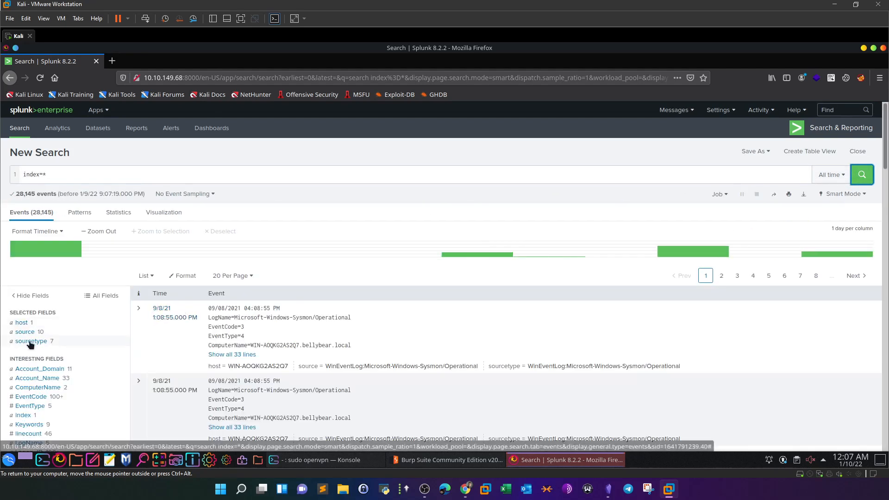
# - Filter the events by the sourcetype WinEventLog:Security and list the top EventCode values
pyautogui.click(30, 341)
pyautogui.click(187, 348)
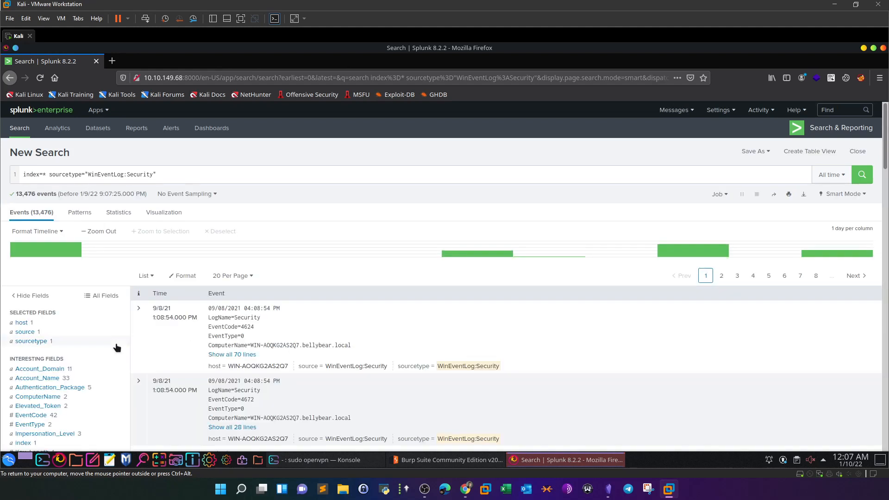
pyautogui.scroll(-3, 117, 347)
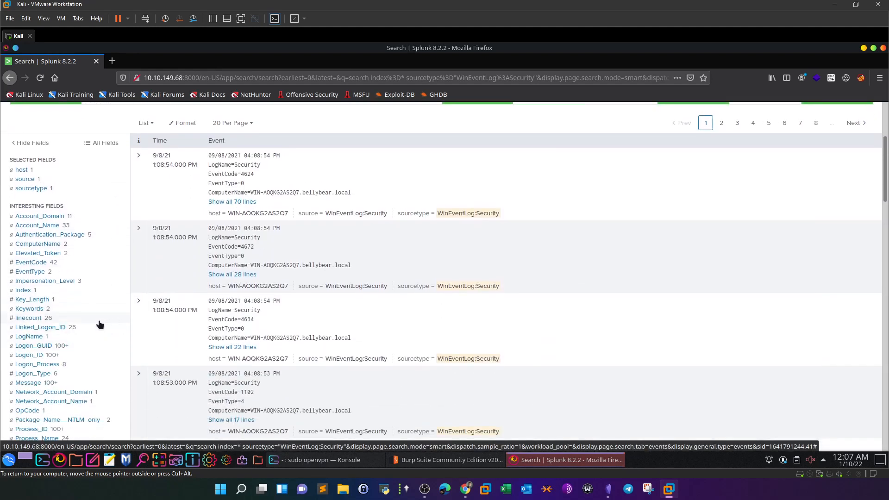
pyautogui.scroll(-1, 99, 324)
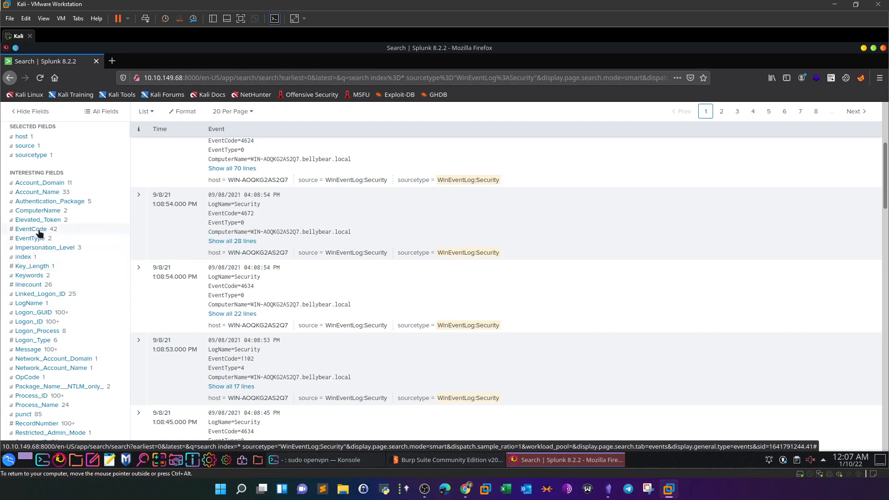
pyautogui.click(39, 230)
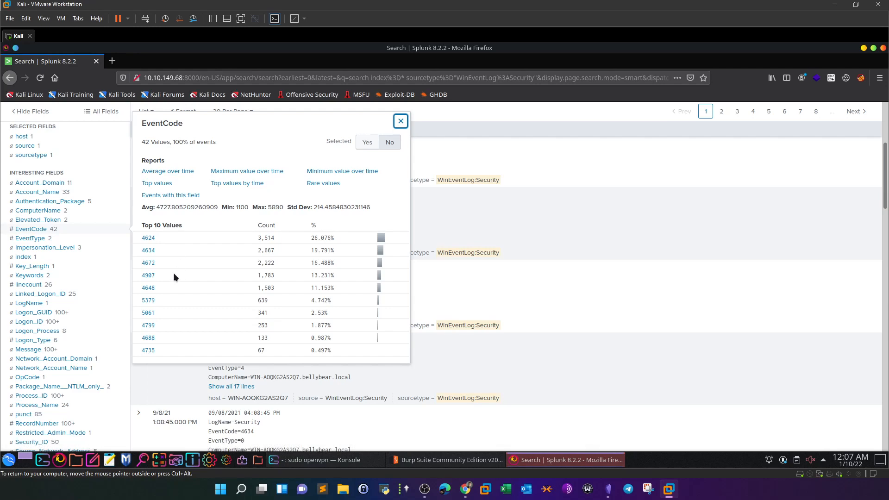
# - Switch to Obsidian and look through the saved Sysmon queries in the Splunk note
pyautogui.click(608, 489)
pyautogui.scroll(-4, 517, 373)
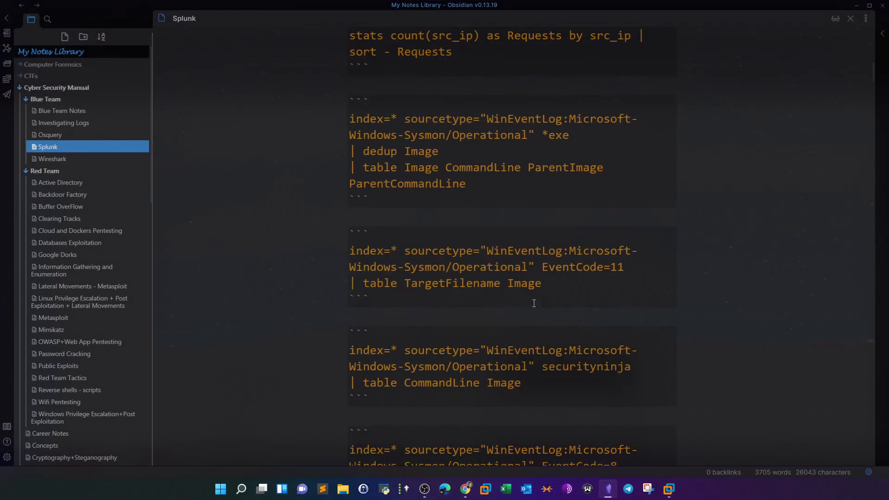
pyautogui.scroll(-2, 553, 285)
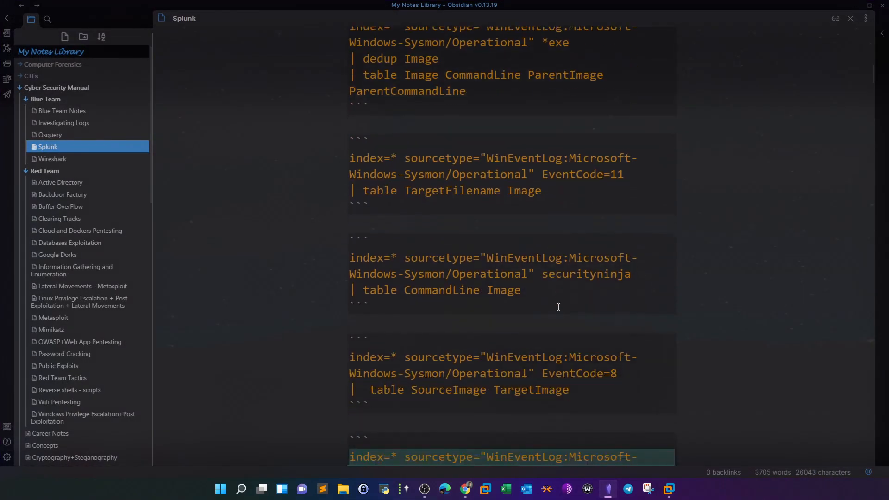
pyautogui.scroll(-4, 443, 304)
pyautogui.scroll(4, 442, 304)
pyautogui.scroll(3, 482, 286)
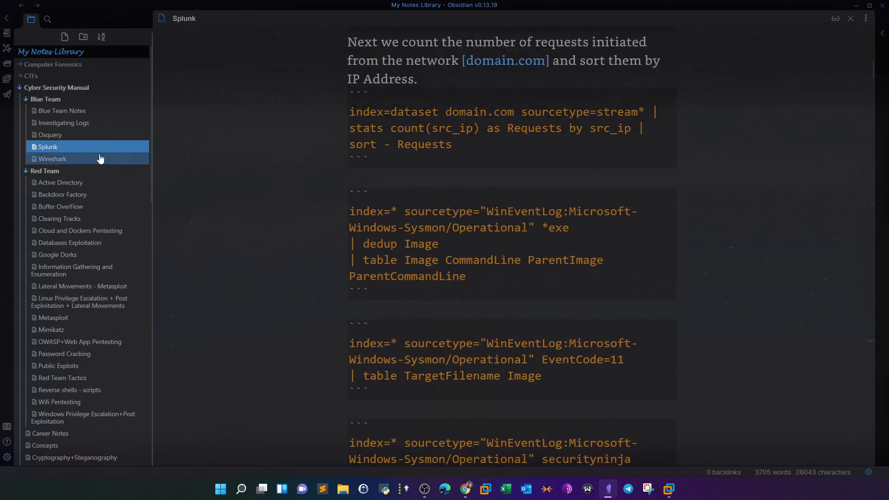
# - Open the Investigating Logs note, look up the Windows Security event ID for user creation, and return to Splunk
pyautogui.moveTo(87, 126)
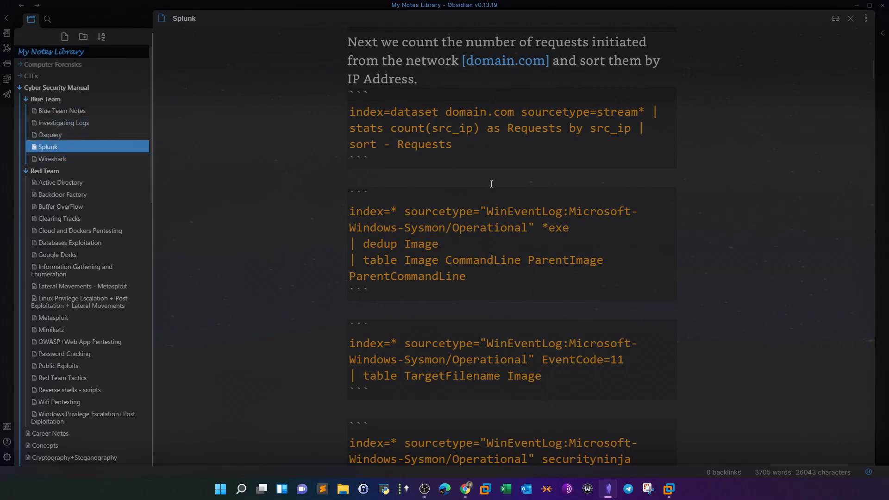
pyautogui.hotkey('ctrl', 'alt', 'Left')
pyautogui.scroll(-15, 873, 71)
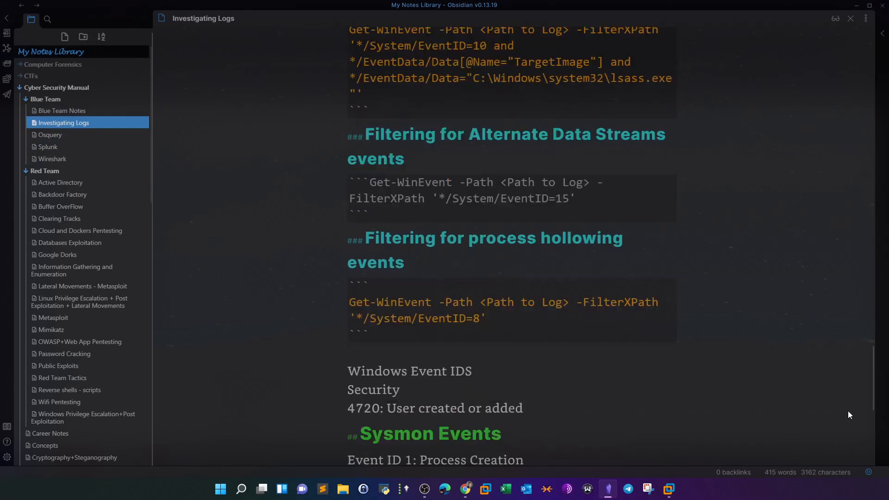
pyautogui.scroll(-5, 849, 407)
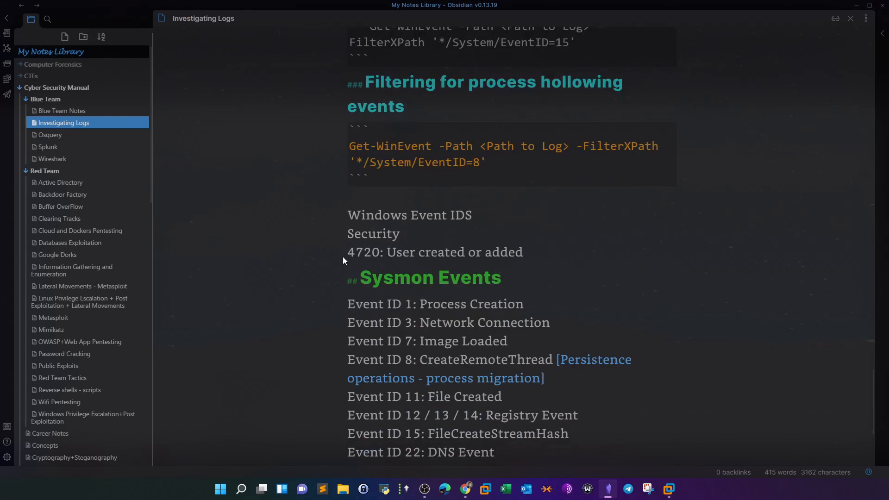
pyautogui.click(857, 5)
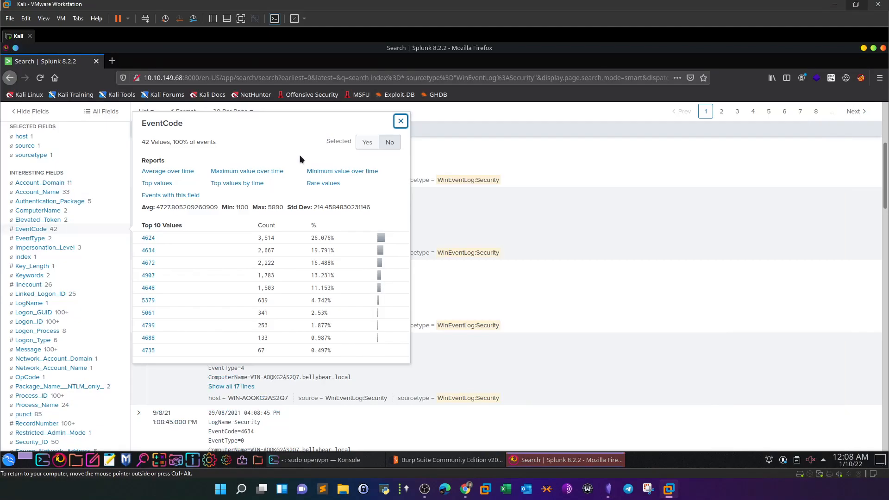
# - Add EventCode=4720 to the WinEventLog:Security query and run the search
pyautogui.scroll(3, 207, 156)
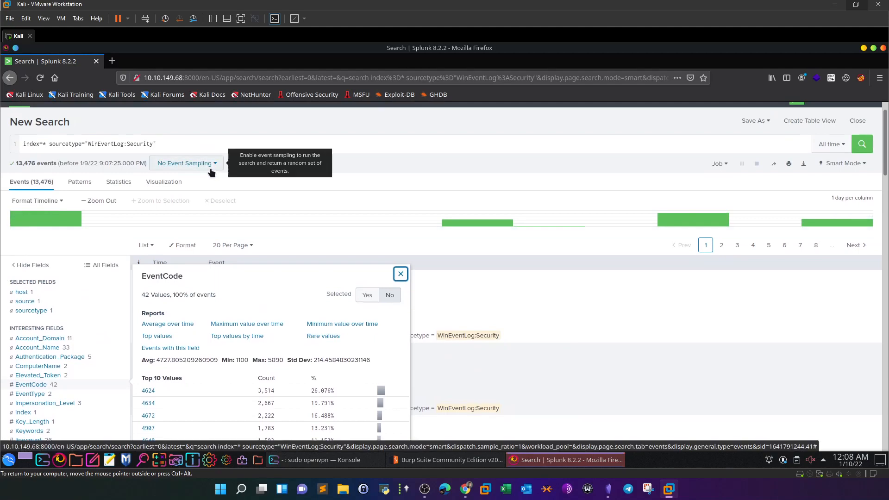
pyautogui.scroll(-3, 217, 288)
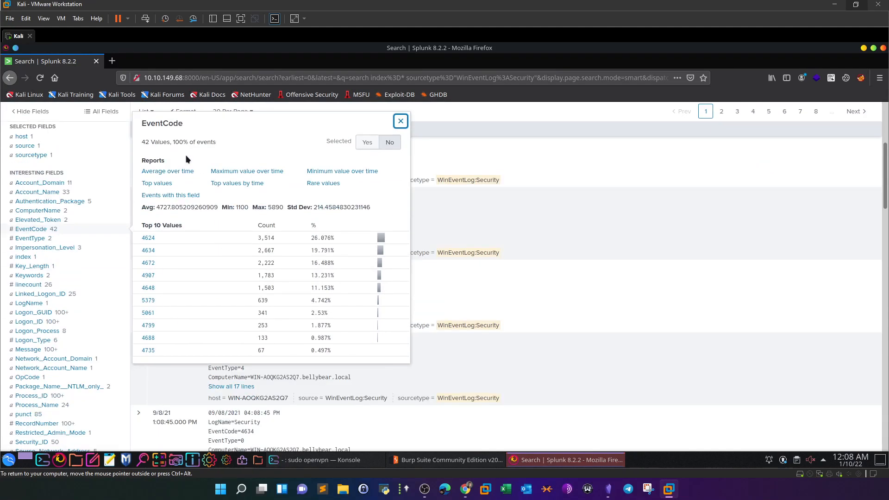
pyautogui.moveTo(185, 124); pyautogui.dragTo(142, 129)
pyautogui.rightClick(145, 126)
pyautogui.click(263, 171)
pyautogui.scroll(3, 255, 157)
pyautogui.click(246, 142)
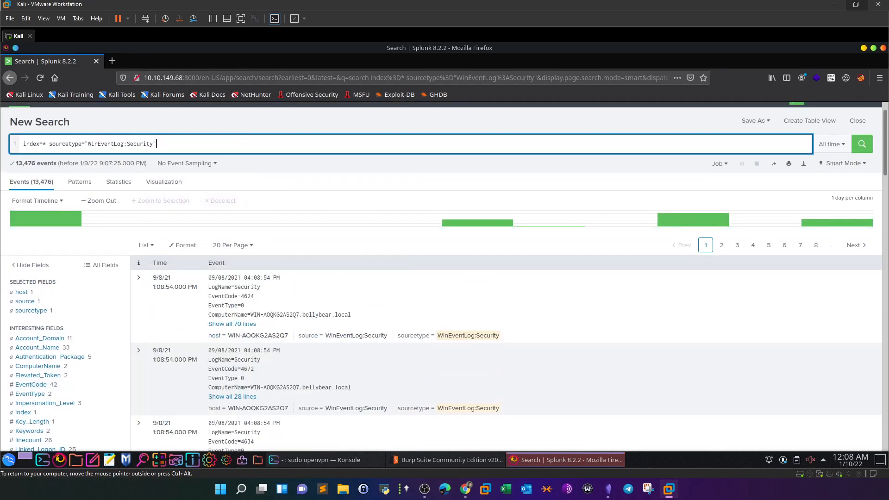
pyautogui.hotkey('ctrl', 'v')
pyautogui.press('Return')
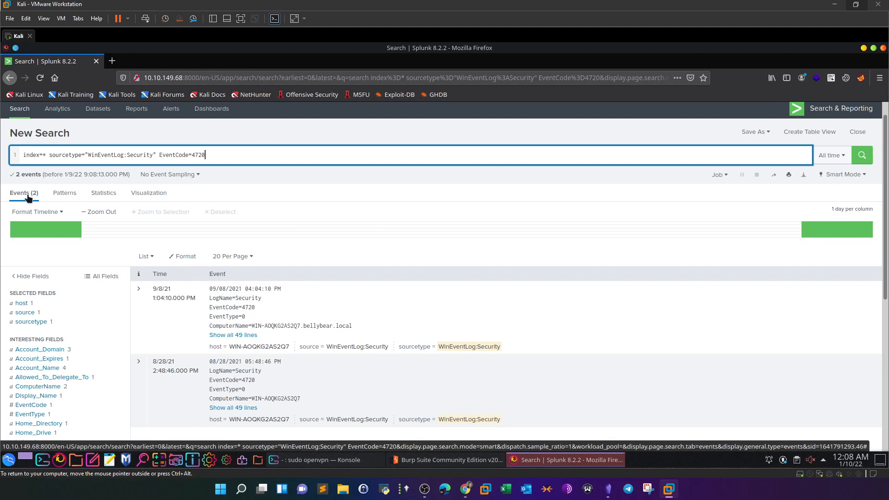
# - Look through the interesting fields of the user-creation events for anything pointing to the added account
pyautogui.scroll(-2, 30, 195)
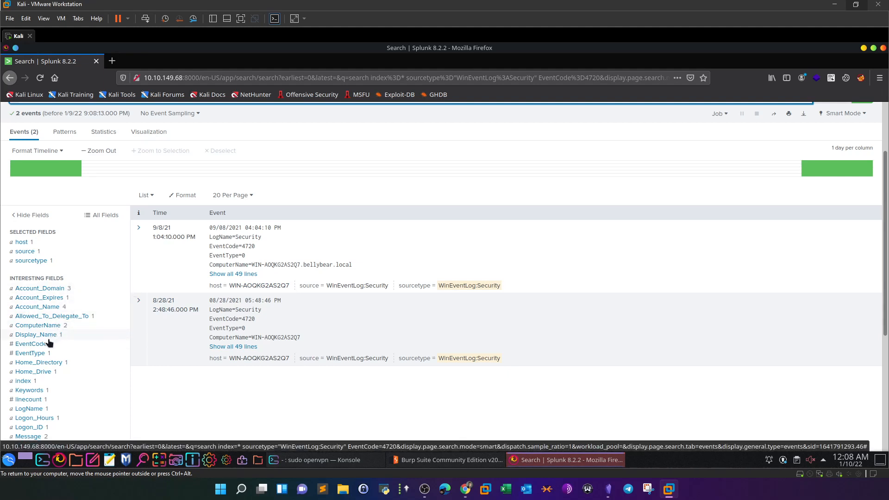
pyautogui.scroll(-2, 47, 348)
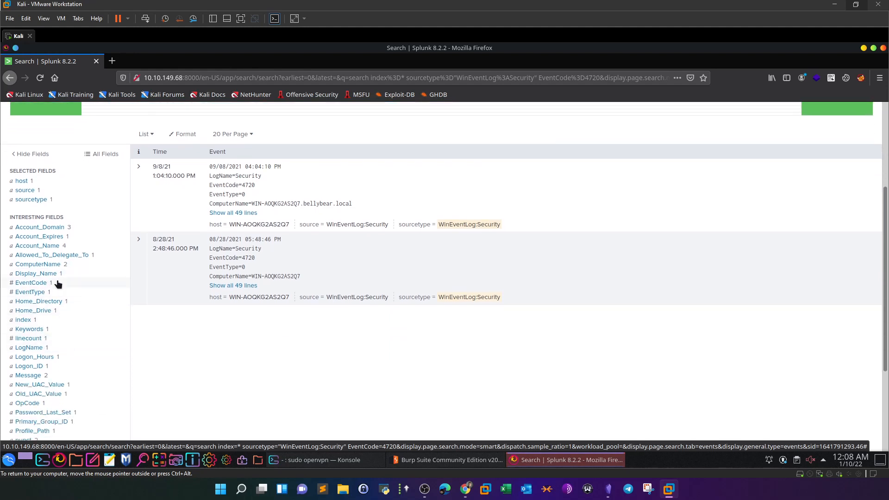
pyautogui.scroll(-2, 57, 284)
pyautogui.scroll(-1, 57, 285)
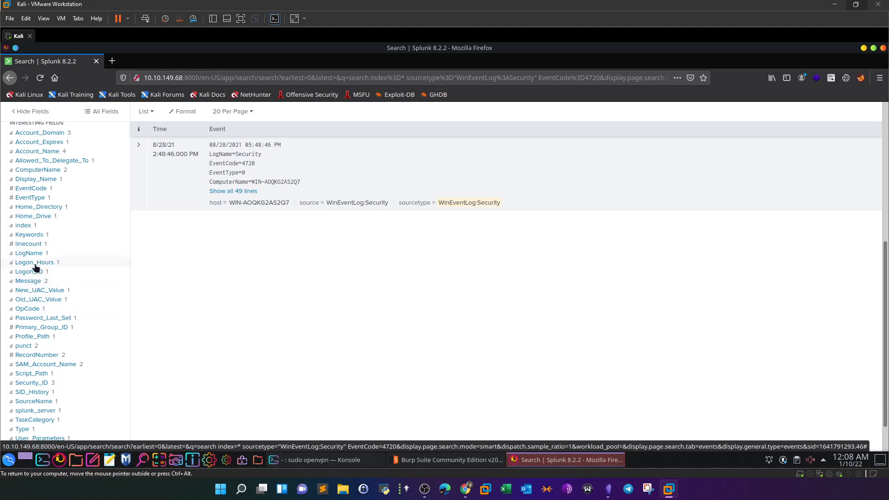
pyautogui.scroll(-1, 54, 363)
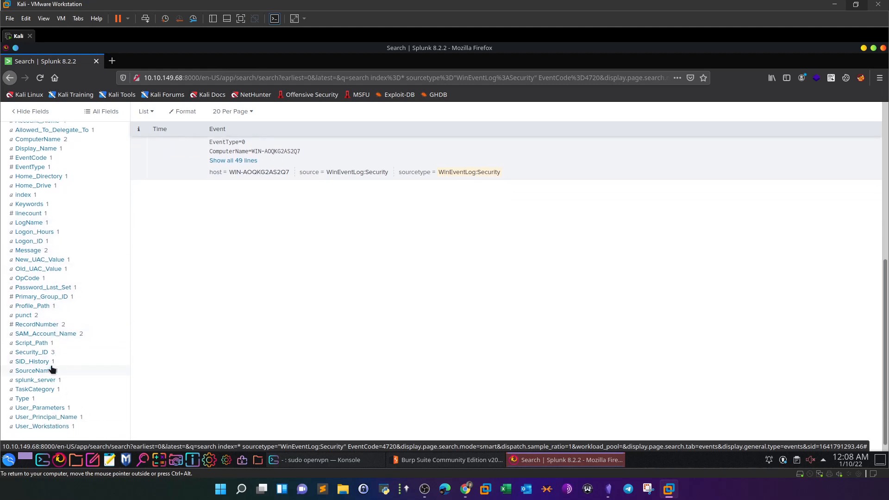
pyautogui.scroll(4, 90, 341)
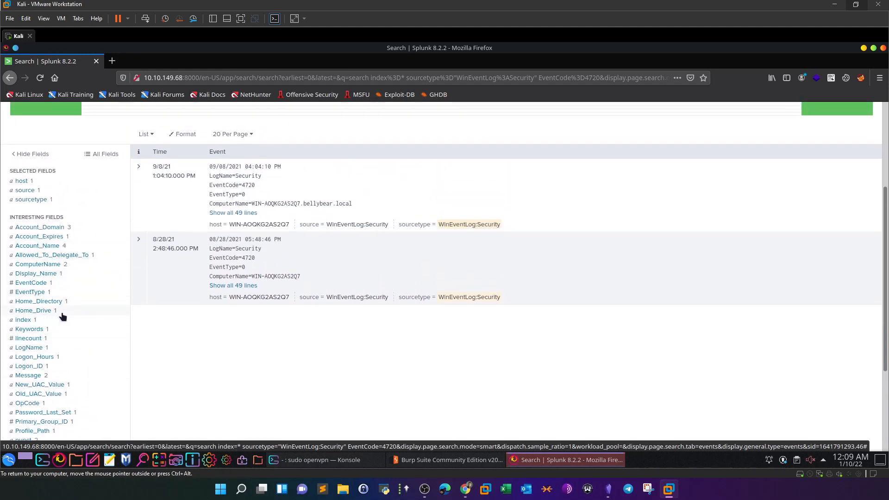
pyautogui.scroll(-3, 65, 315)
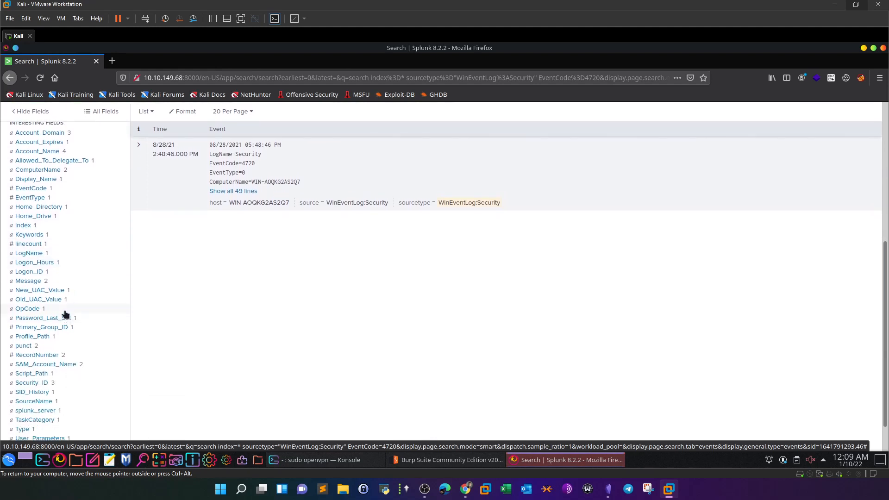
pyautogui.scroll(-2, 65, 306)
pyautogui.scroll(3, 74, 307)
pyautogui.scroll(2, 188, 211)
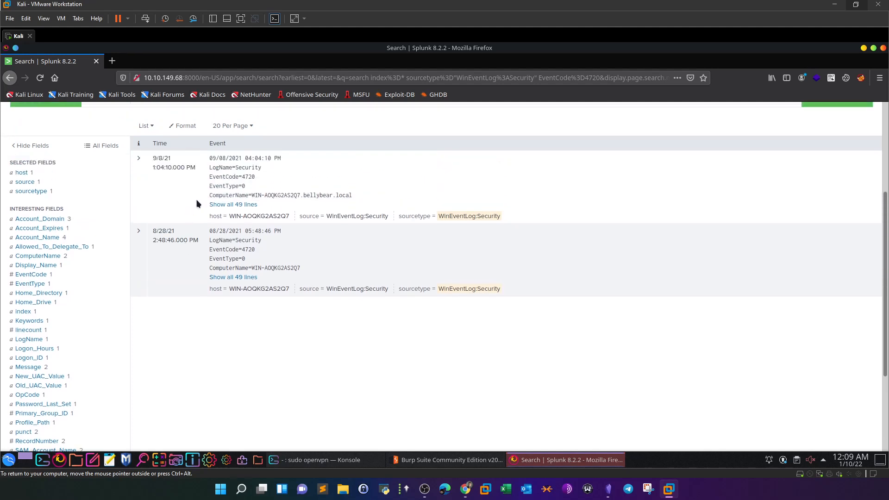
pyautogui.scroll(1, 197, 204)
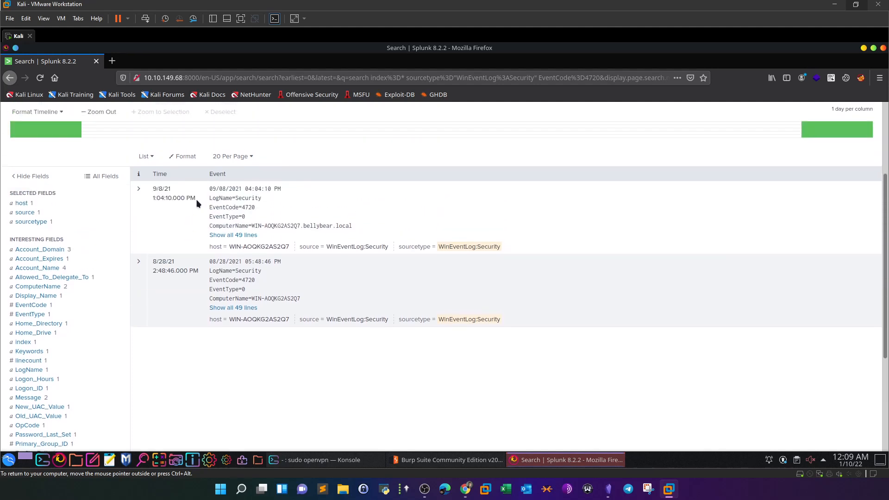
# - Show all lines of the 8/28/21 event and read its message and new account name
pyautogui.click(231, 308)
pyautogui.scroll(-3, 169, 314)
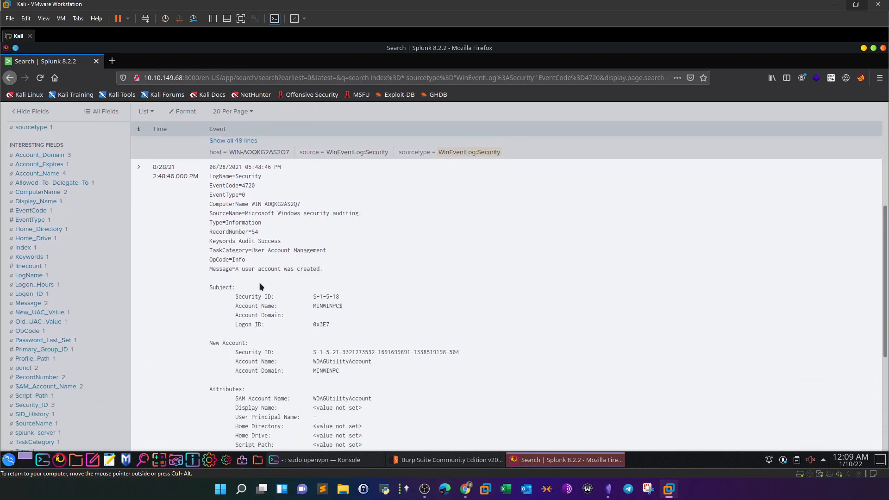
pyautogui.moveTo(233, 269); pyautogui.dragTo(340, 272)
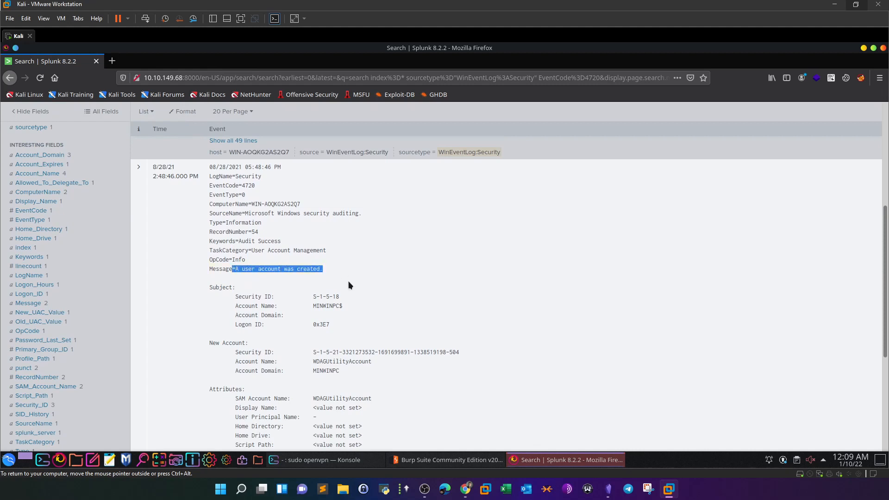
pyautogui.scroll(-3, 360, 312)
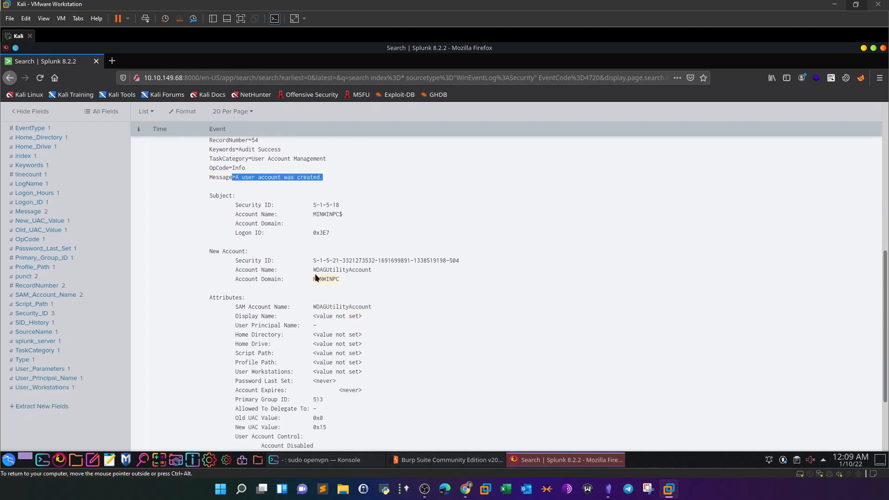
pyautogui.moveTo(314, 271); pyautogui.dragTo(349, 272)
pyautogui.scroll(5, 405, 314)
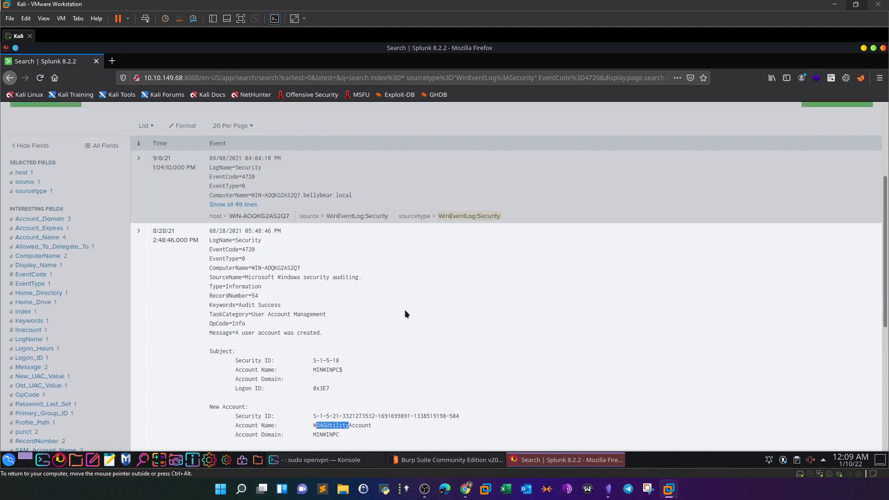
# - Examine the 9/8/21 event's field details and its full text down to the new account section
pyautogui.click(138, 159)
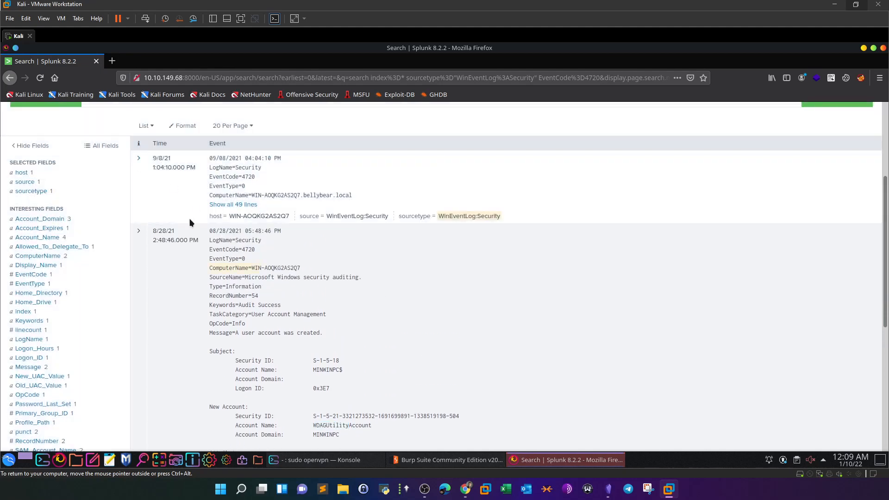
pyautogui.scroll(-3, 265, 270)
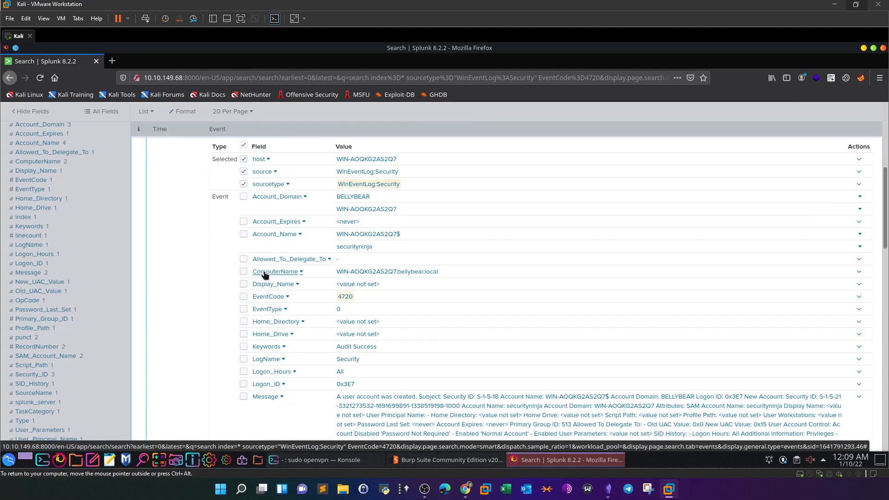
pyautogui.scroll(5, 264, 271)
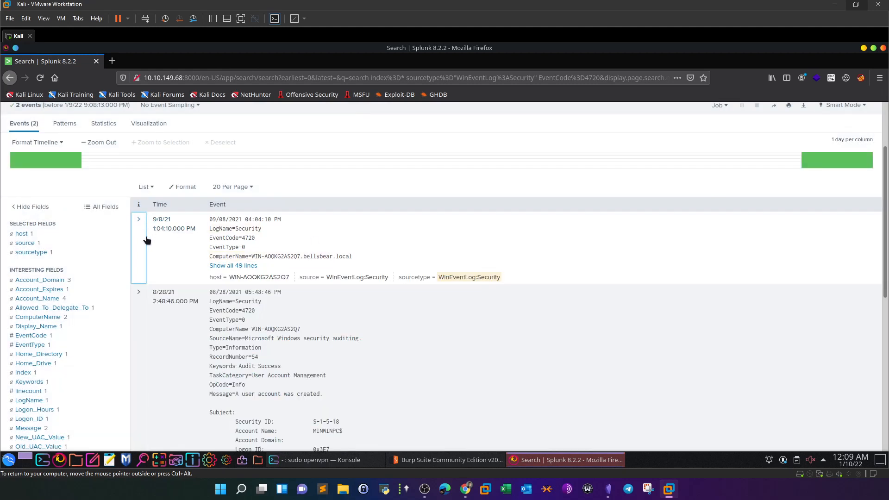
pyautogui.click(139, 220)
pyautogui.click(224, 266)
pyautogui.scroll(-2, 240, 283)
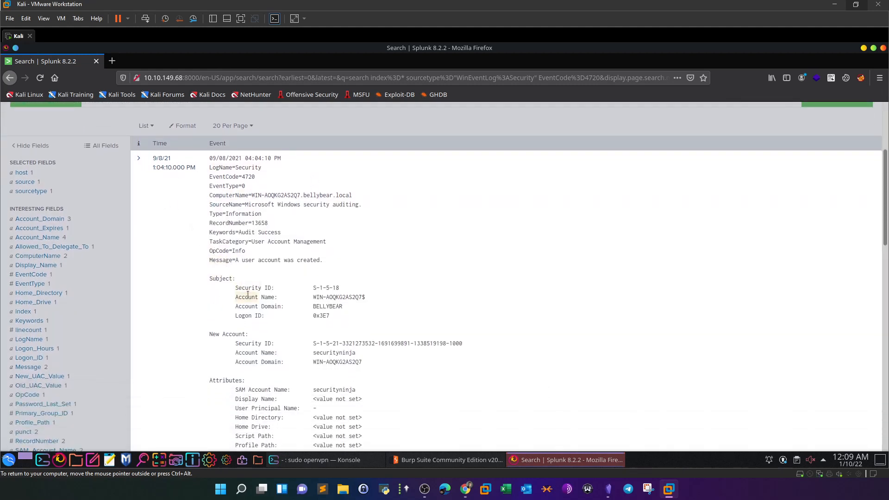
pyautogui.scroll(-2, 339, 317)
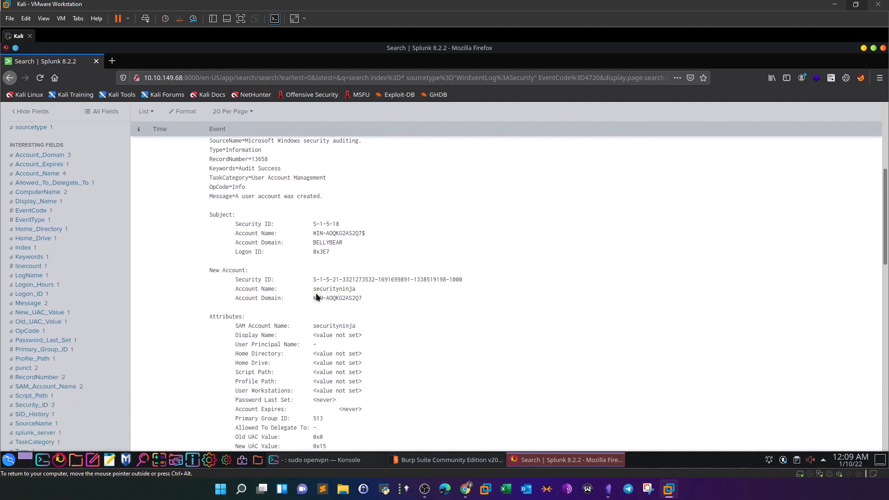
# - Copy the new account name securityninja from the 9/8/21 event
pyautogui.moveTo(313, 288); pyautogui.dragTo(363, 291)
pyautogui.scroll(-5, 363, 290)
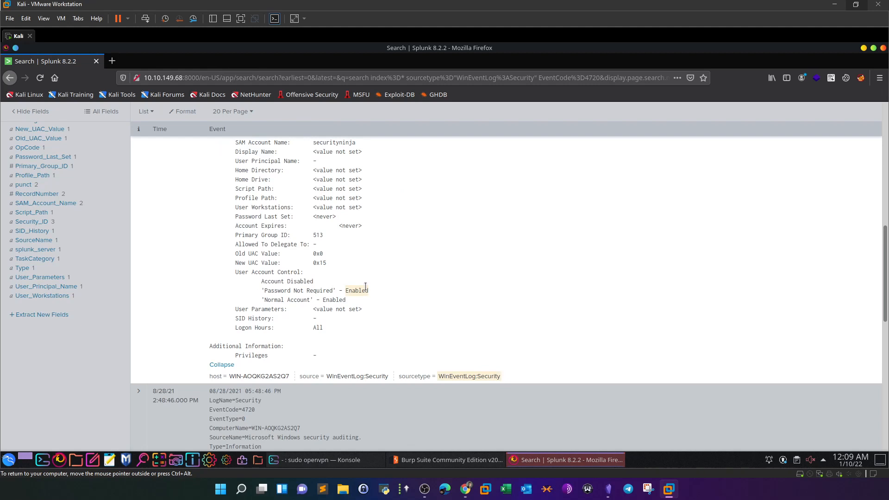
pyautogui.scroll(3, 365, 286)
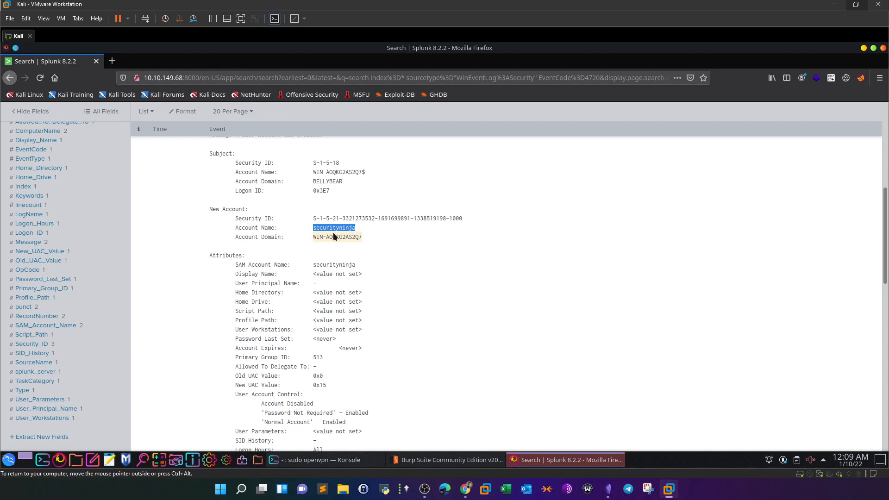
pyautogui.scroll(1, 332, 232)
pyautogui.rightClick(330, 259)
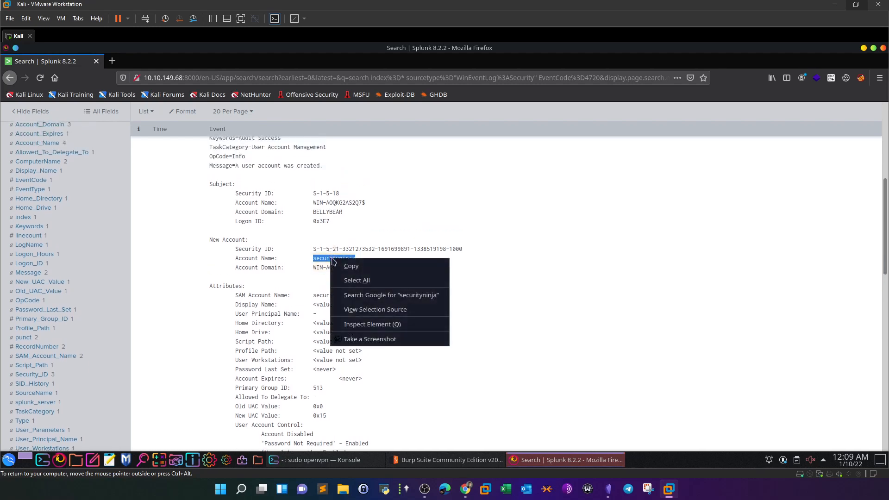
pyautogui.click(351, 265)
# - Remove the EventCode and sourcetype filters from the query, leaving index=*, and run the search
pyautogui.scroll(8, 324, 232)
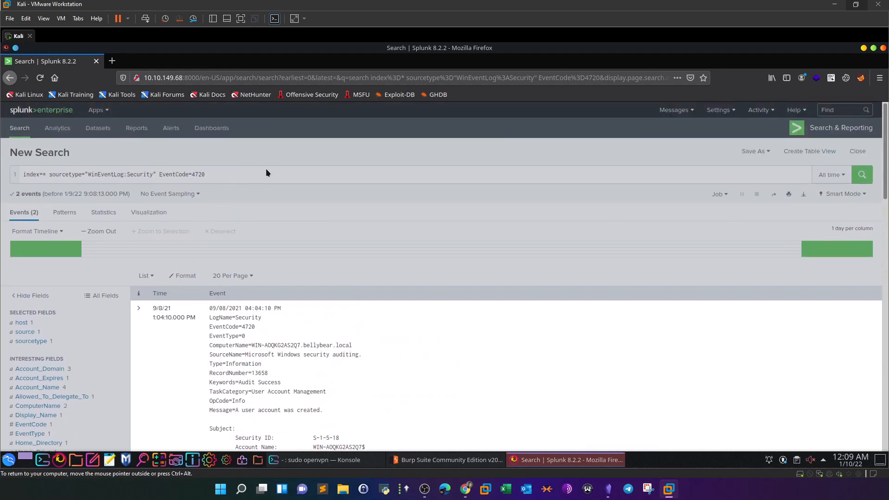
pyautogui.click(194, 172)
pyautogui.moveTo(160, 172); pyautogui.dragTo(269, 174)
pyautogui.press('BackSpace')
pyautogui.moveTo(169, 174); pyautogui.dragTo(48, 174)
pyautogui.press('BackSpace')
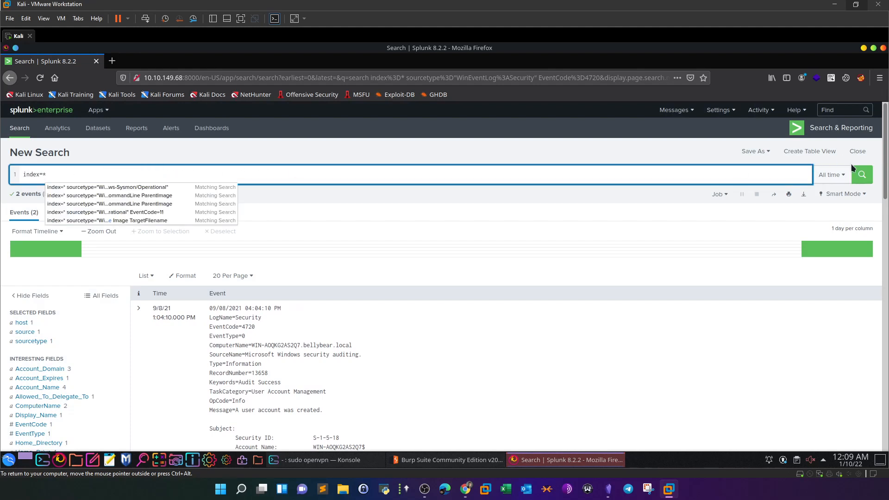
pyautogui.click(861, 174)
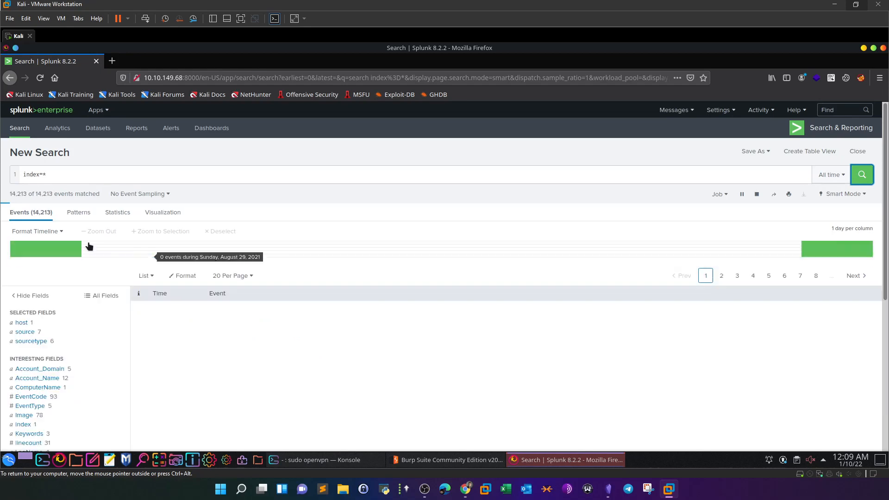
# - Filter by the sourcetype WinEventLog:Microsoft-Windows-Sysmon/Operational, add the term securityninja to the query, and run it
pyautogui.click(31, 342)
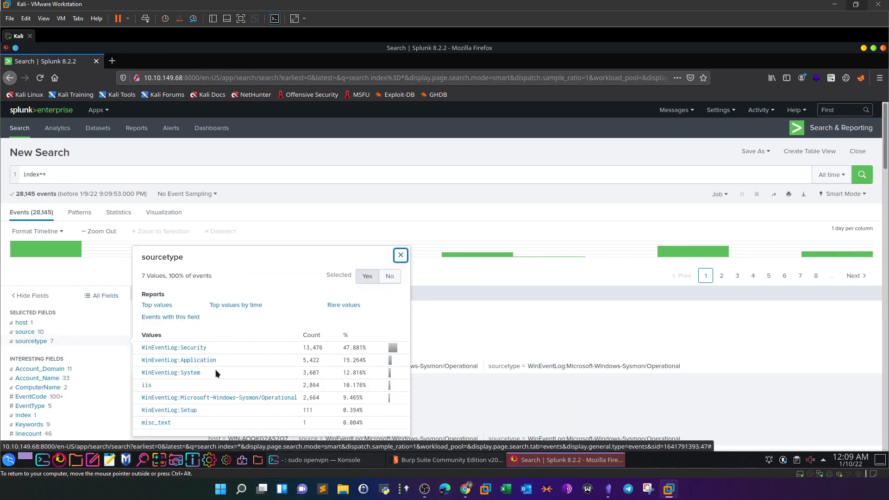
pyautogui.click(243, 396)
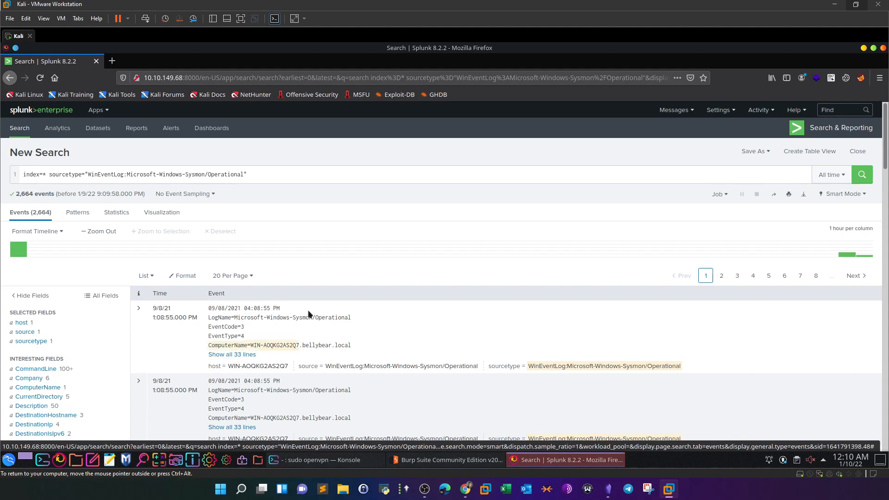
pyautogui.click(319, 172)
pyautogui.write('securityninja')
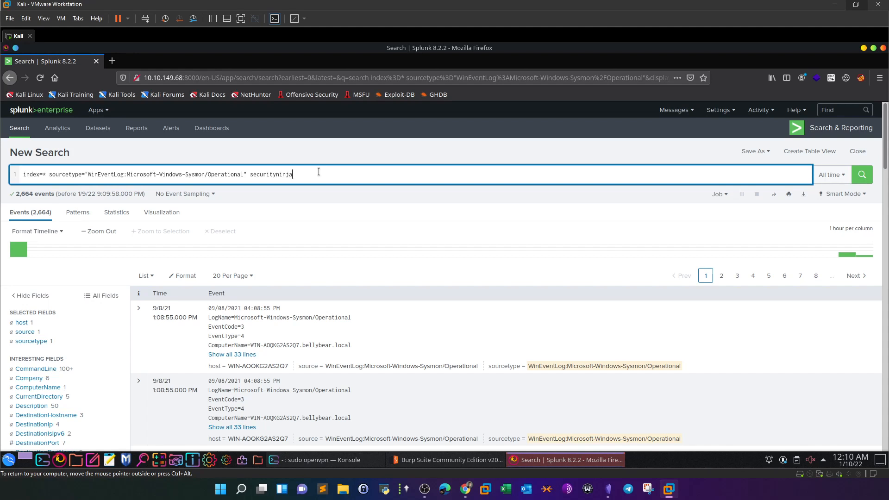
pyautogui.press('Return')
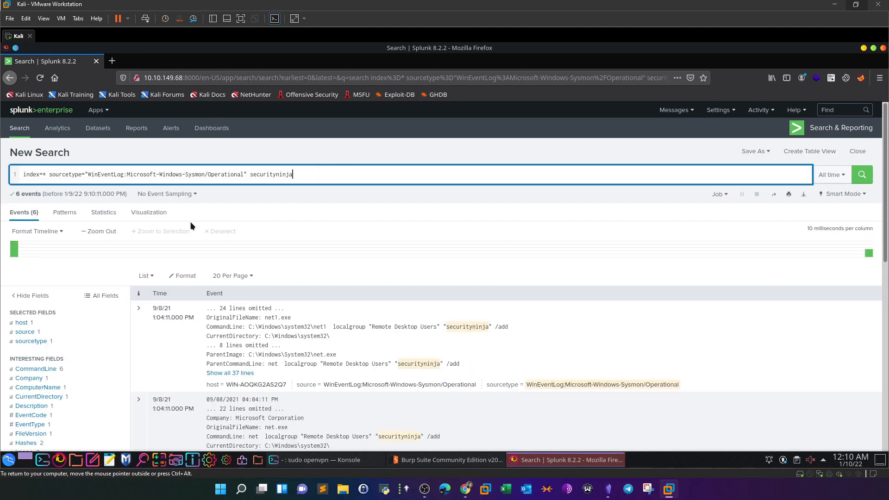
# - Append a table command with CommandLine, Image and ParentCommandLine to the securityninja query and run the search
pyautogui.write('|')
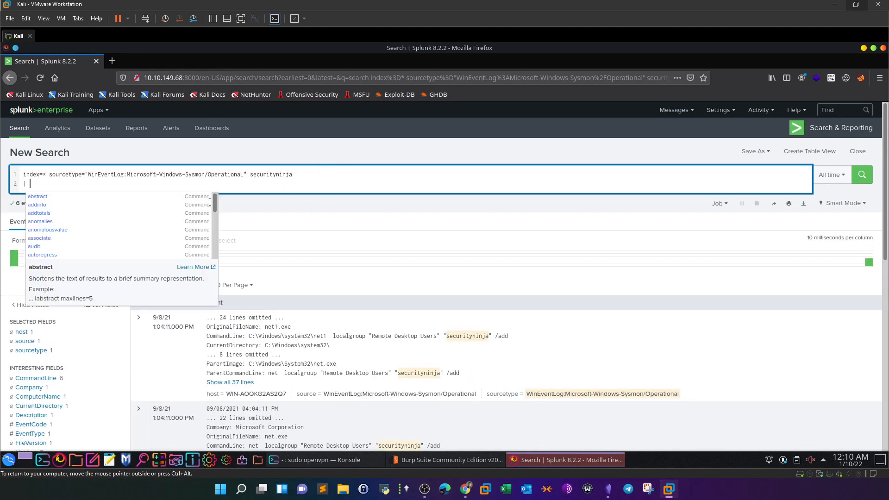
pyautogui.write(' table')
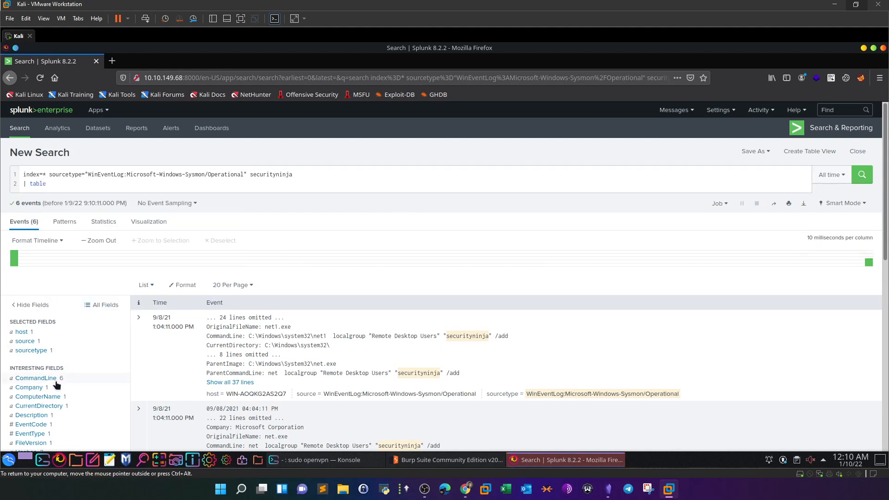
pyautogui.write(' C')
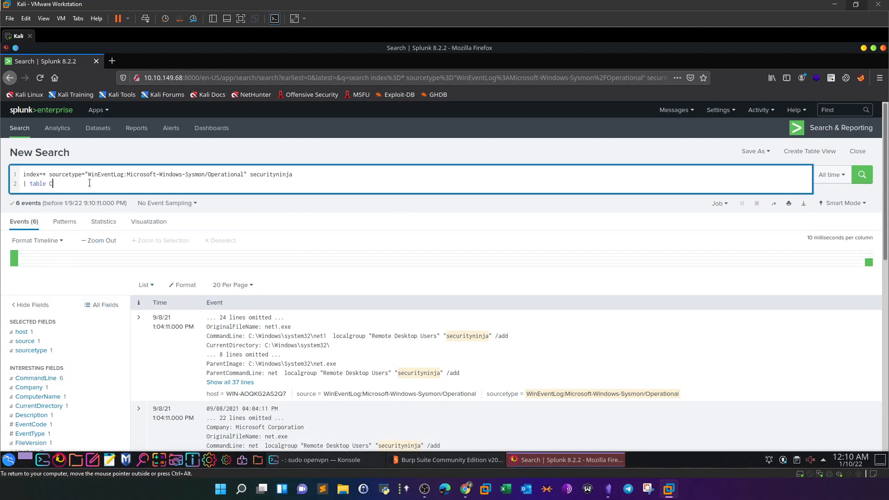
pyautogui.click(100, 196)
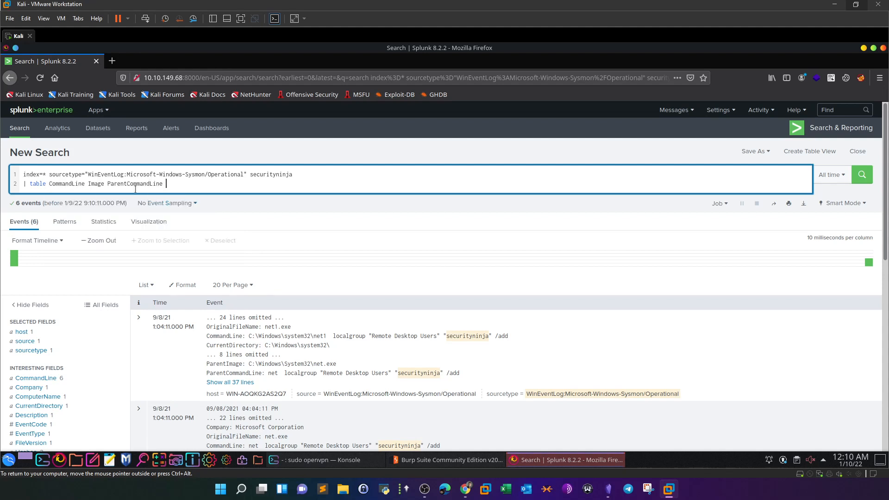
pyautogui.scroll(-4, 85, 334)
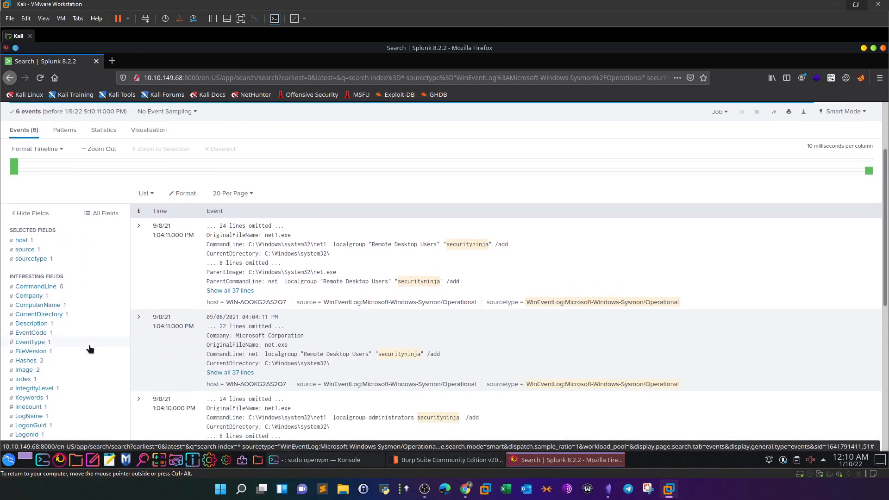
pyautogui.scroll(-2, 74, 377)
pyautogui.scroll(6, 83, 363)
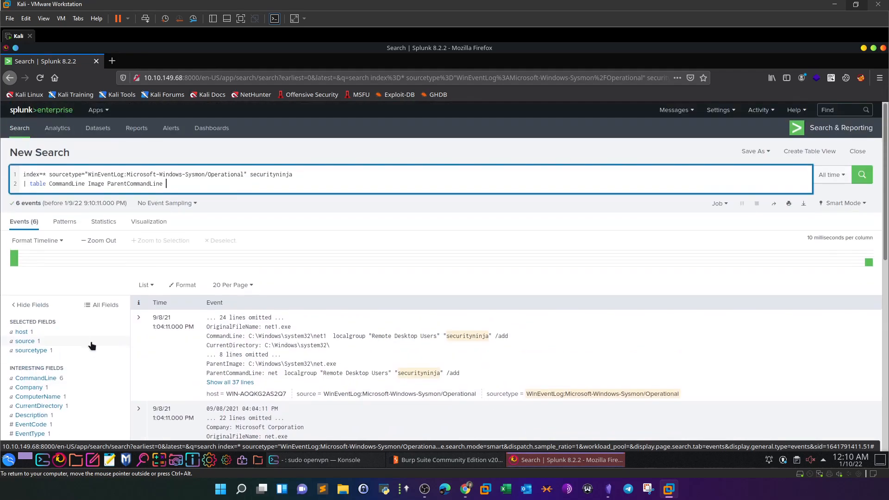
pyautogui.click(861, 175)
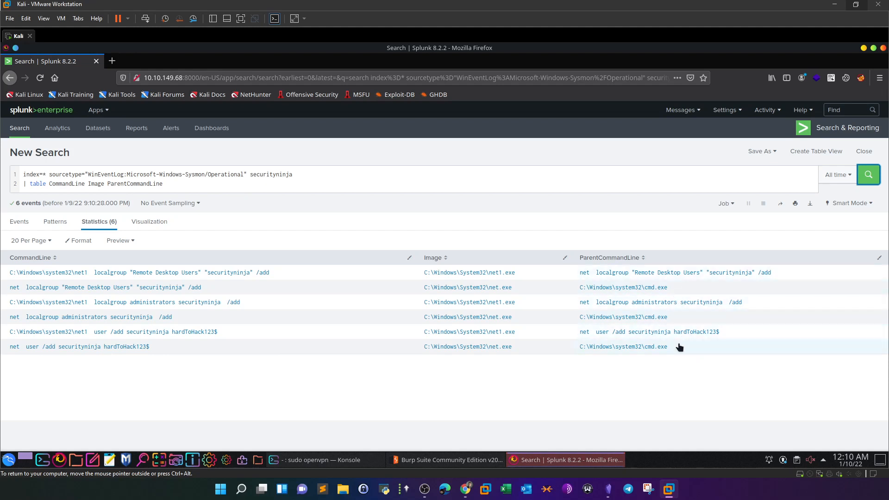
# - Examine the CommandLine and ParentCommandLine values in the results table for the command that added the user securityninja
pyautogui.moveTo(668, 353); pyautogui.dragTo(645, 353)
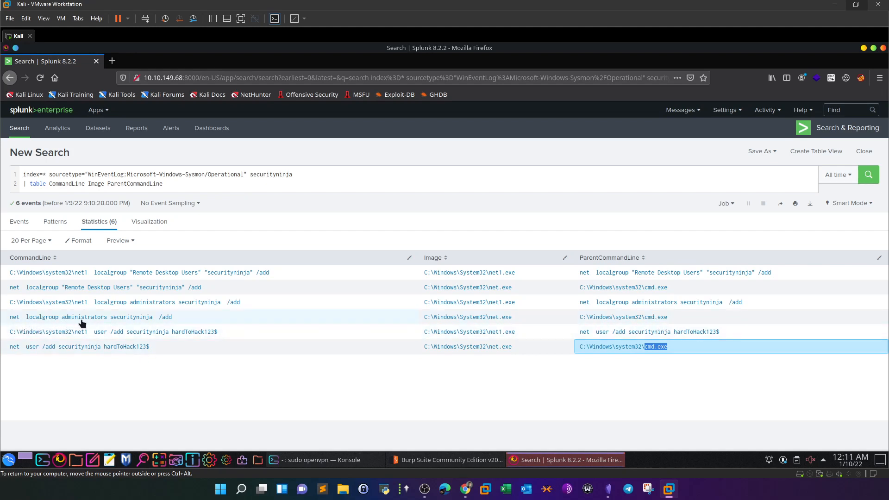
pyautogui.moveTo(195, 319); pyautogui.dragTo(9, 321)
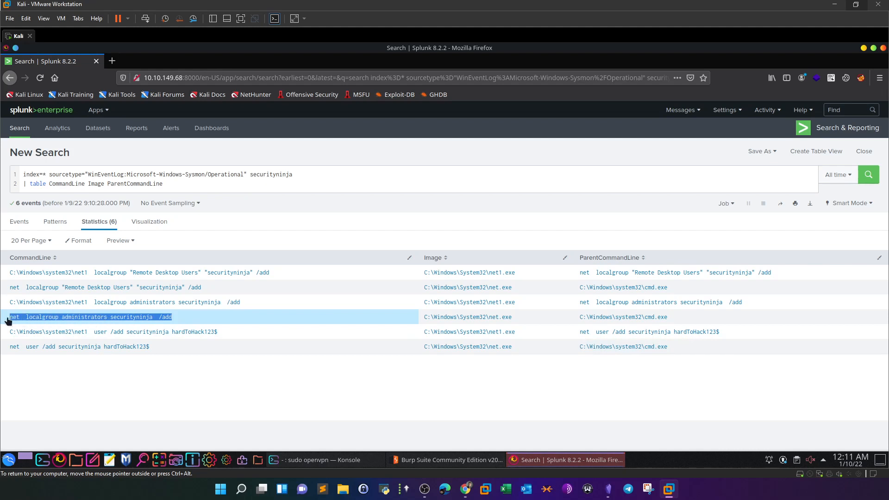
pyautogui.click(380, 397)
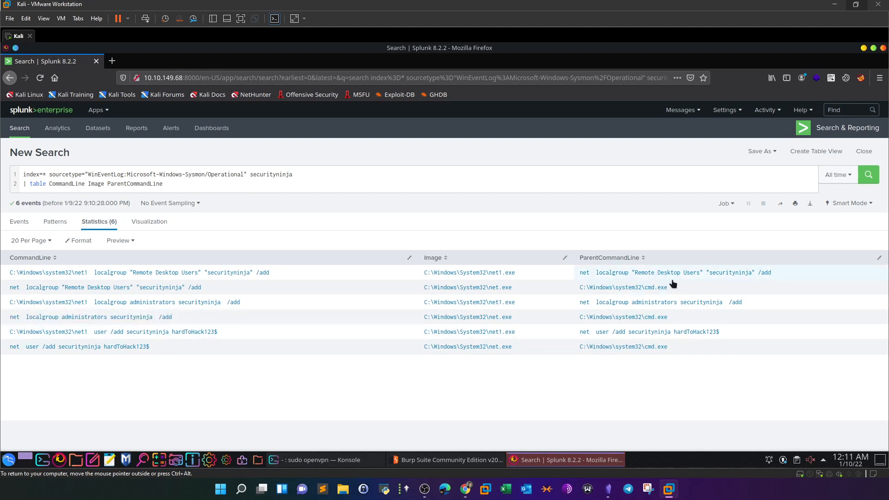
pyautogui.tripleClick(616, 288)
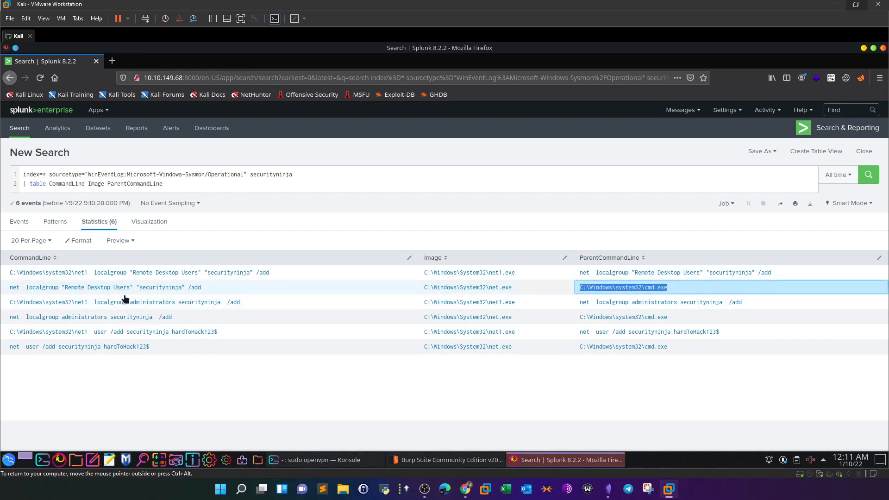
pyautogui.moveTo(140, 287); pyautogui.dragTo(179, 290)
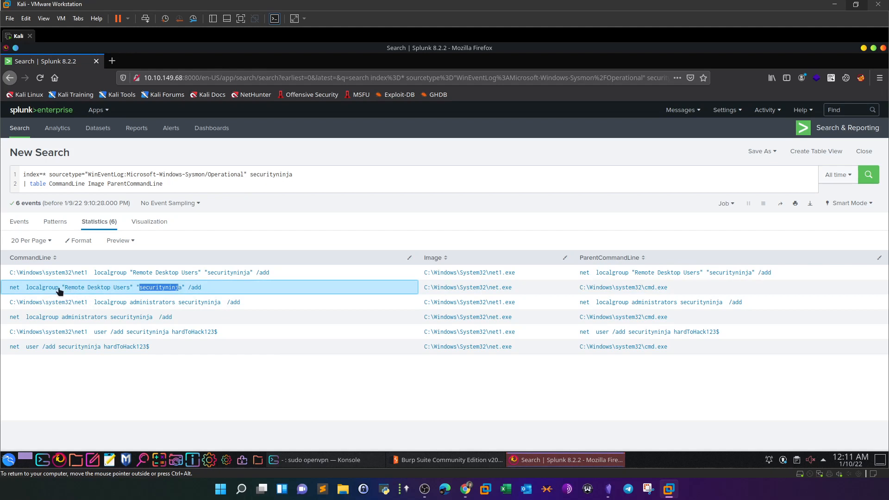
pyautogui.moveTo(65, 289); pyautogui.dragTo(129, 292)
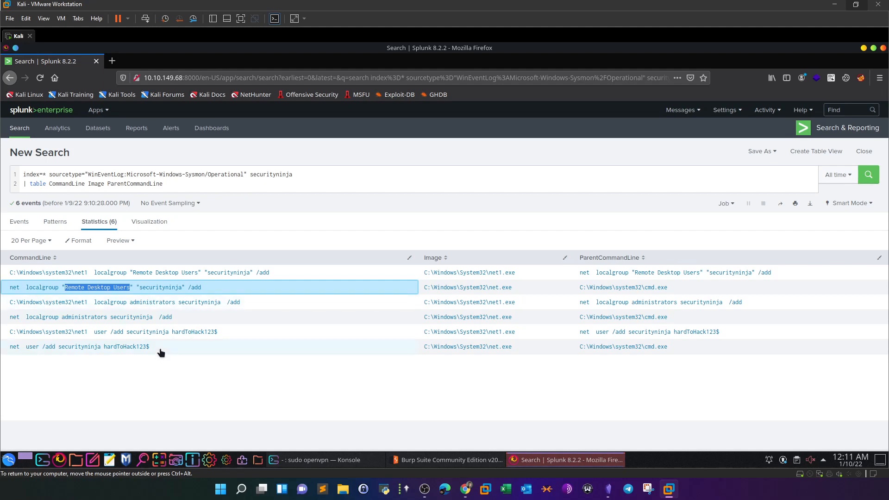
pyautogui.moveTo(160, 348); pyautogui.dragTo(10, 350)
# - Switch to the TryHackMe room and read the question about the migrated and original process images
pyautogui.click(466, 495)
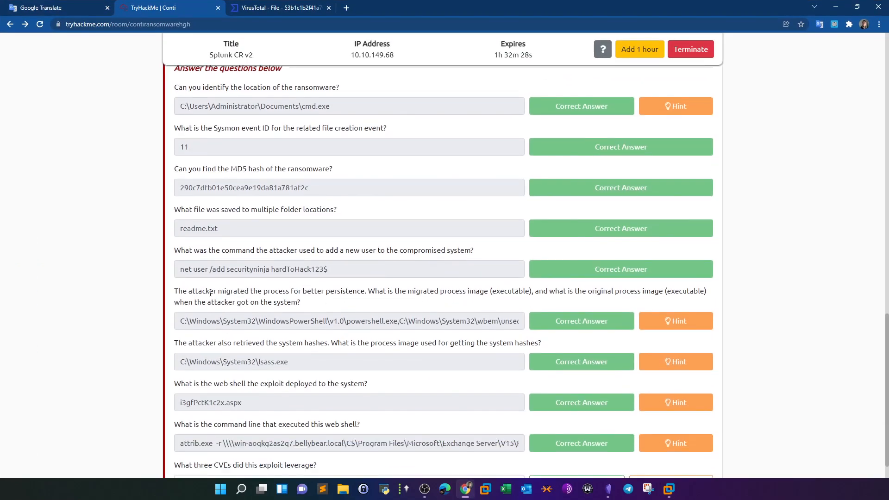
pyautogui.moveTo(270, 291); pyautogui.dragTo(478, 293)
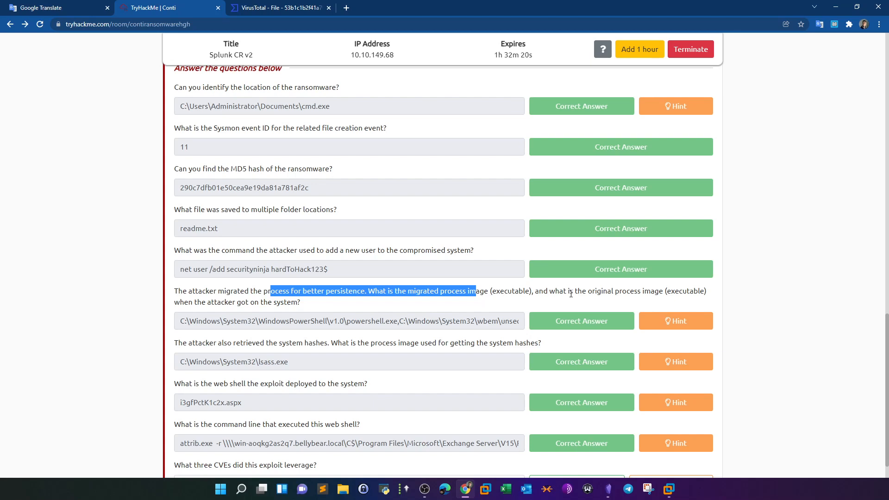
pyautogui.moveTo(663, 291); pyautogui.dragTo(574, 292)
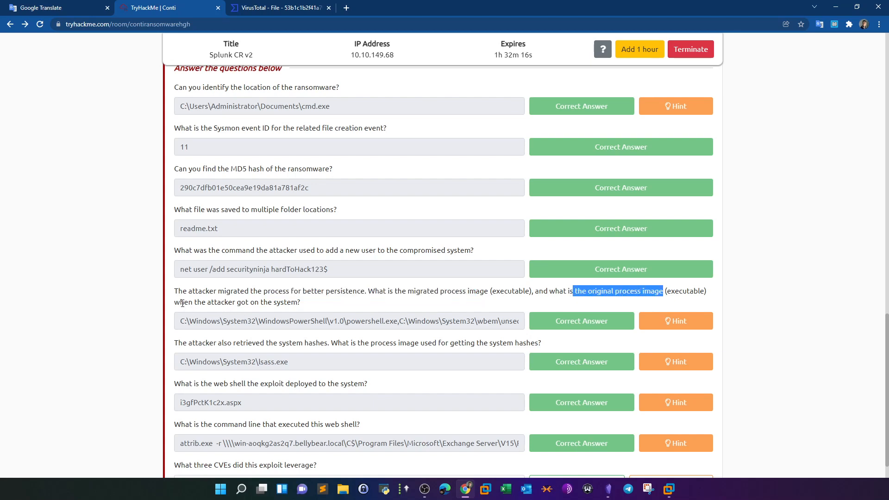
pyautogui.moveTo(179, 303); pyautogui.dragTo(300, 303)
pyautogui.click(301, 301)
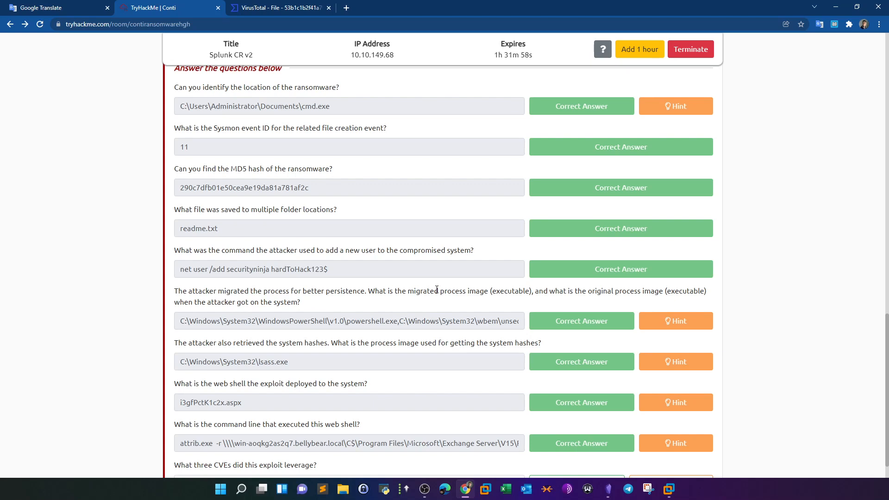
pyautogui.moveTo(437, 290); pyautogui.dragTo(150, 298)
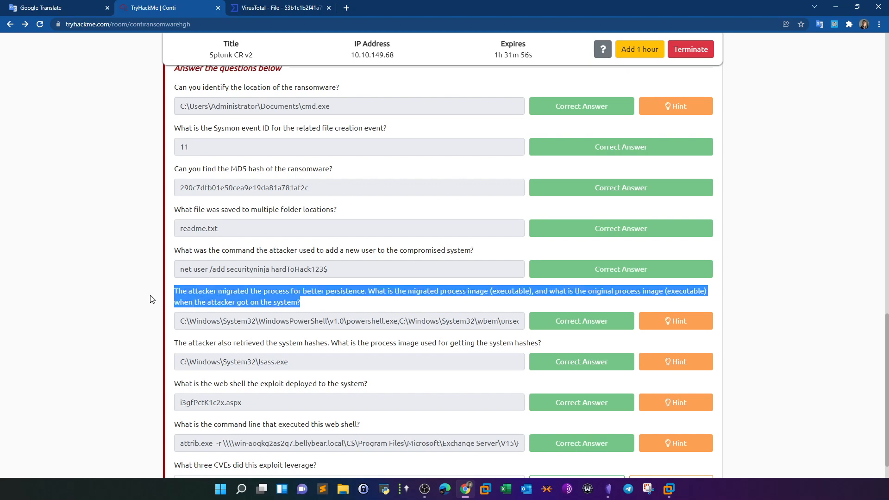
pyautogui.moveTo(320, 300); pyautogui.dragTo(200, 295)
pyautogui.click(320, 307)
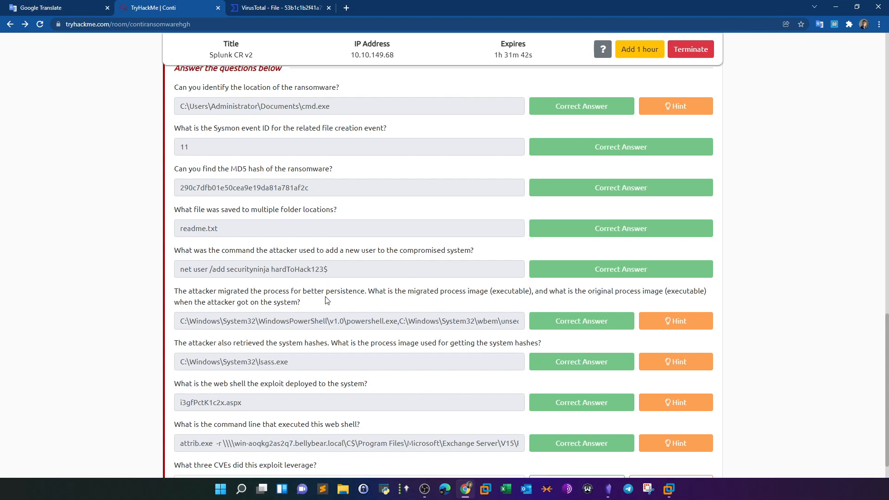
pyautogui.moveTo(408, 292); pyautogui.dragTo(457, 292)
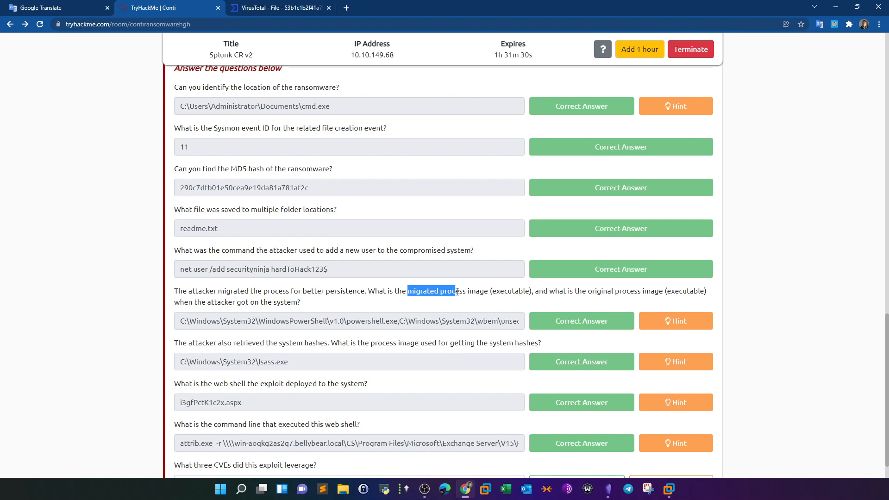
# - Switch to Obsidian and look up the Sysmon event ID for process migration in the Investigating Logs note
pyautogui.click(607, 494)
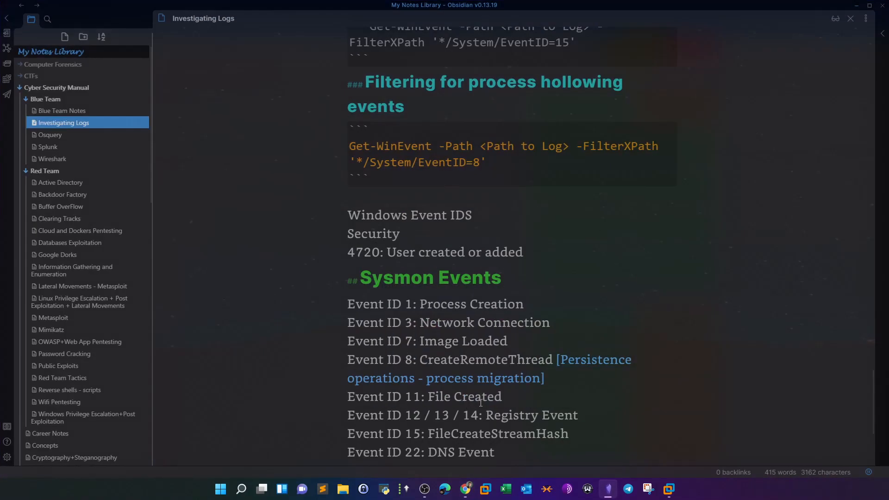
pyautogui.scroll(-2, 479, 403)
pyautogui.scroll(1, 482, 403)
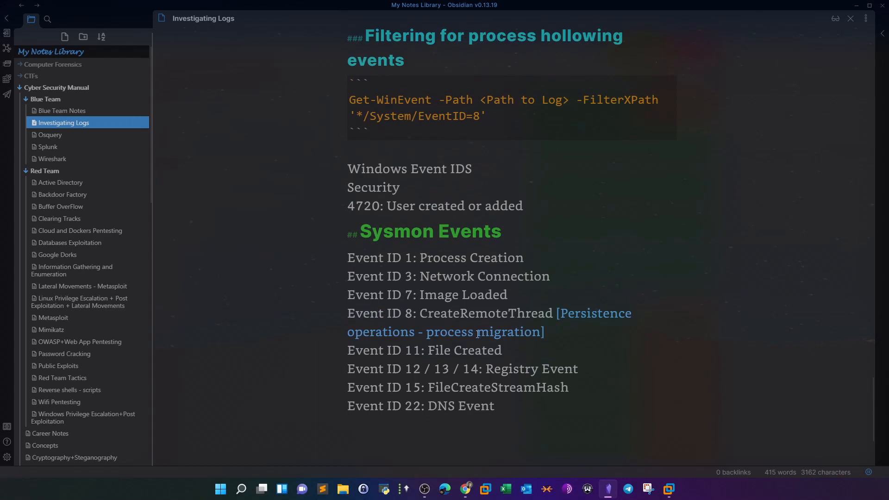
pyautogui.doubleClick(406, 312)
pyautogui.scroll(5, 443, 323)
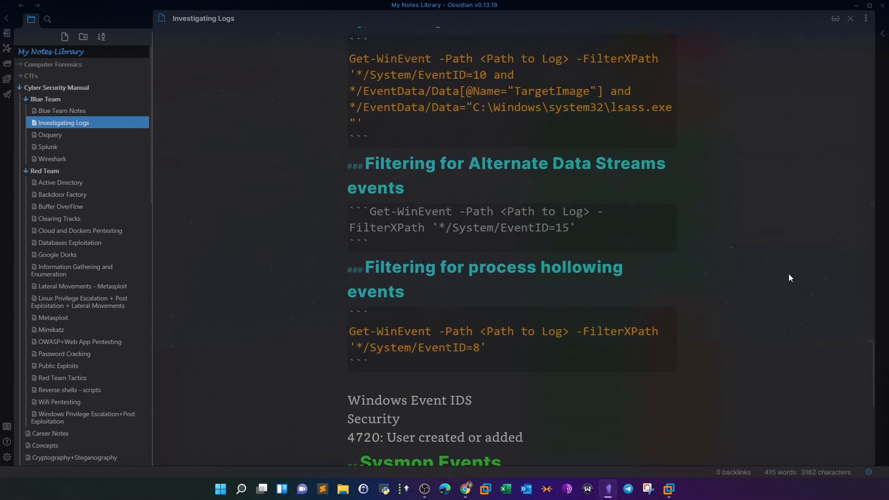
pyautogui.moveTo(873, 371); pyautogui.dragTo(870, 146)
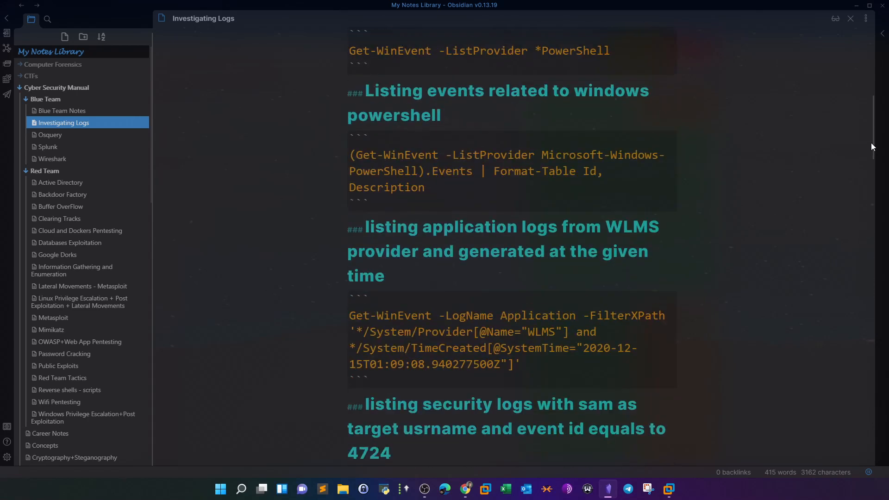
pyautogui.click(856, 5)
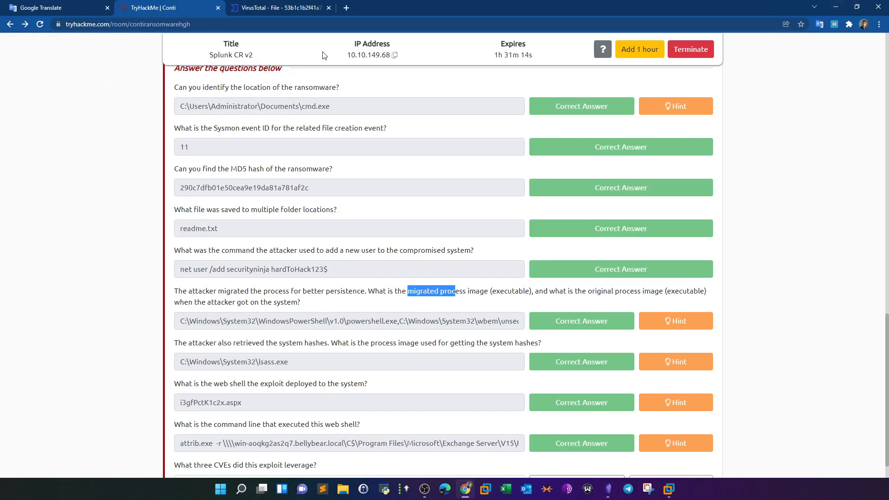
# - Back in Splunk, rerun the Sysmon query without the table command and securityninja term, and filter the events by EventCode 8
pyautogui.click(669, 488)
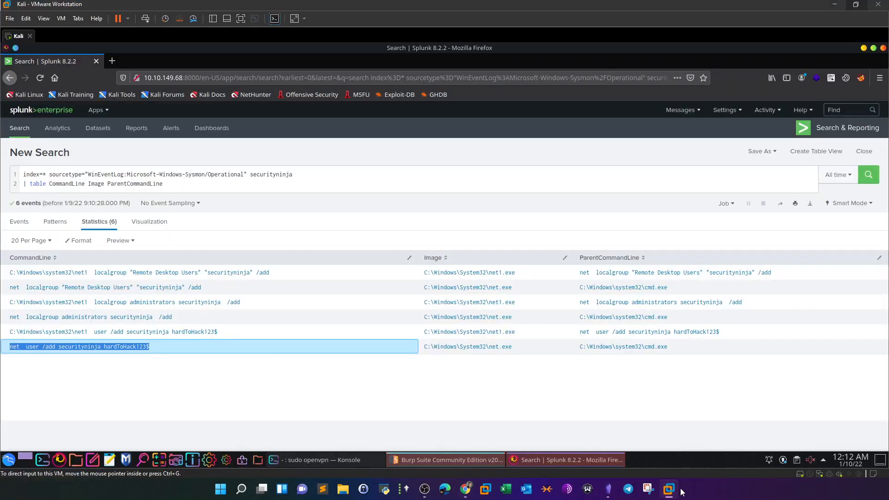
pyautogui.moveTo(196, 183); pyautogui.dragTo(21, 183)
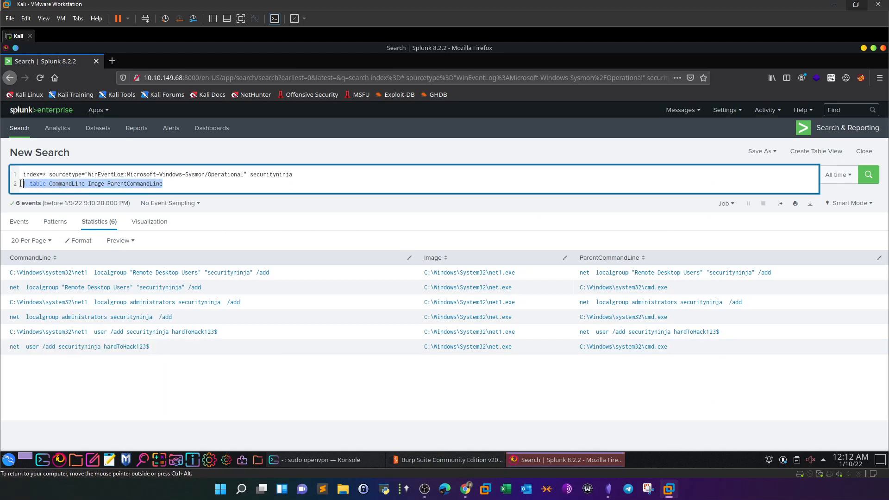
pyautogui.press('BackSpace')
pyautogui.moveTo(296, 175); pyautogui.dragTo(248, 175)
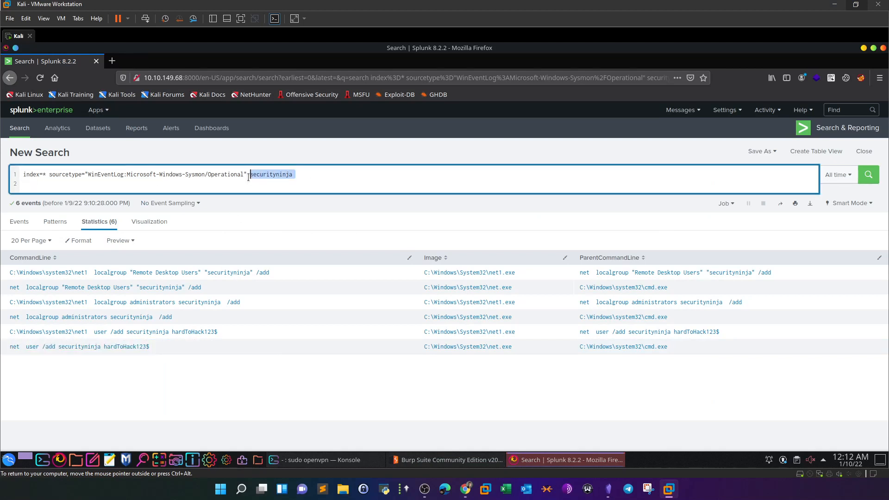
pyautogui.press('BackSpace')
pyautogui.click(869, 174)
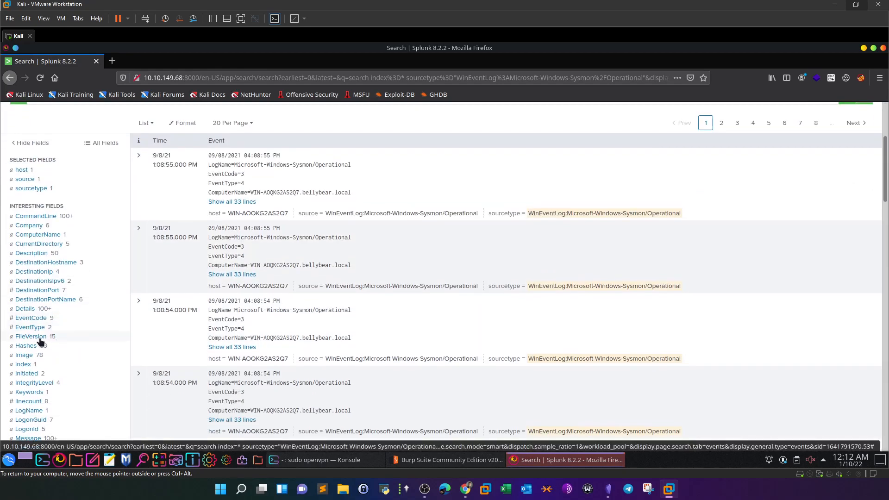
pyautogui.click(30, 318)
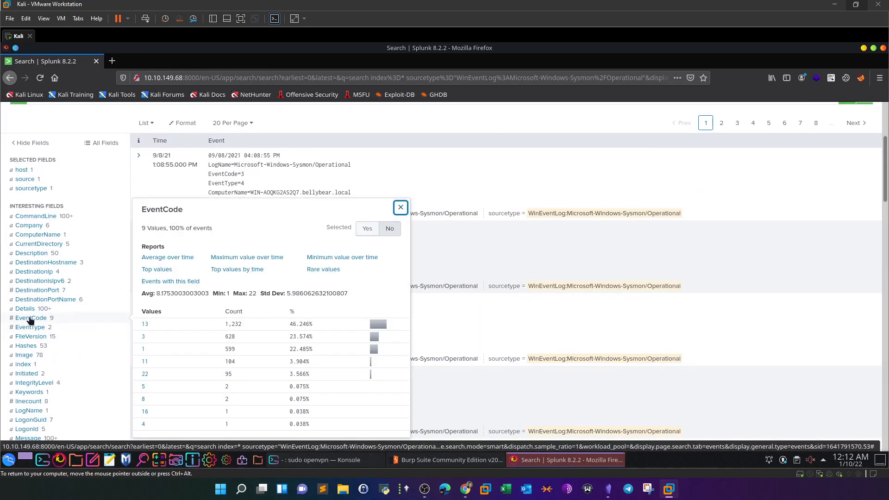
pyautogui.click(144, 398)
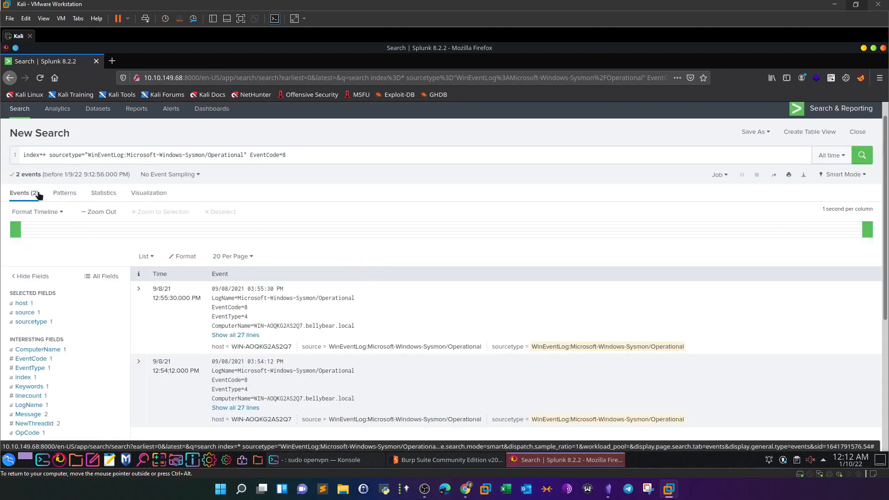
# - Extend the EventCode=8 Sysmon query with a table of SourceImage and TargetImage, and run it
pyautogui.click(330, 157)
pyautogui.write('| table')
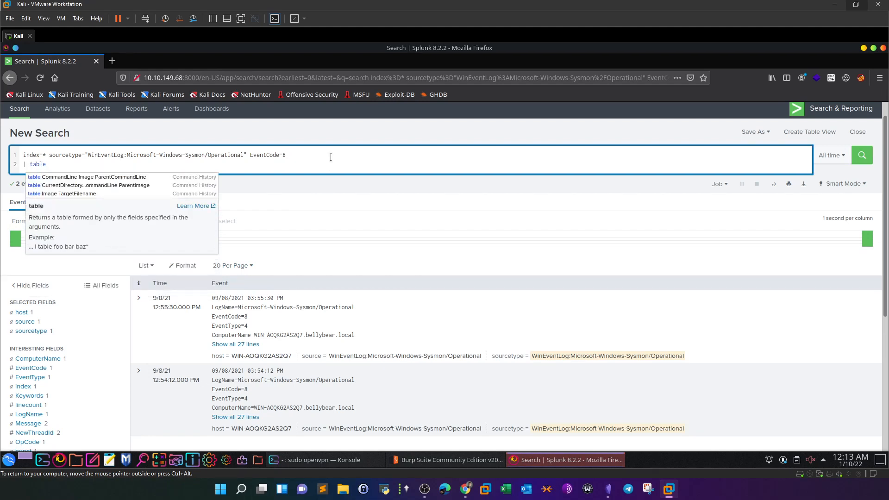
pyautogui.click(396, 206)
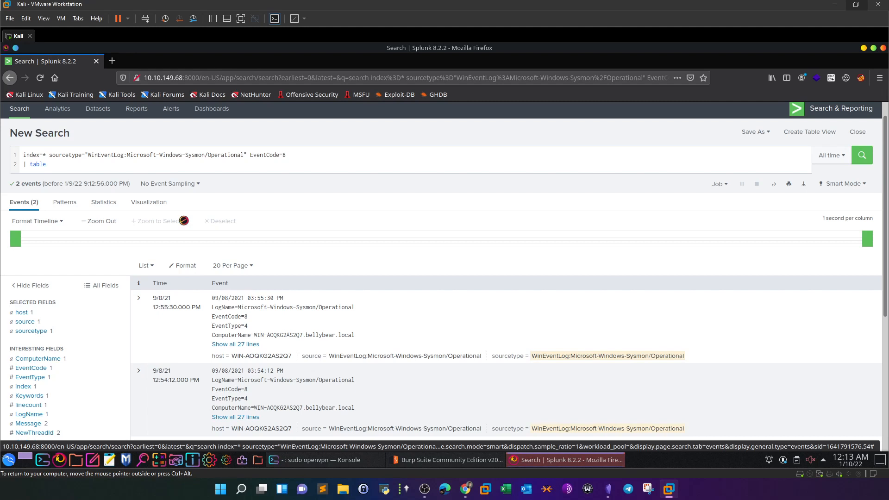
pyautogui.scroll(-3, 218, 290)
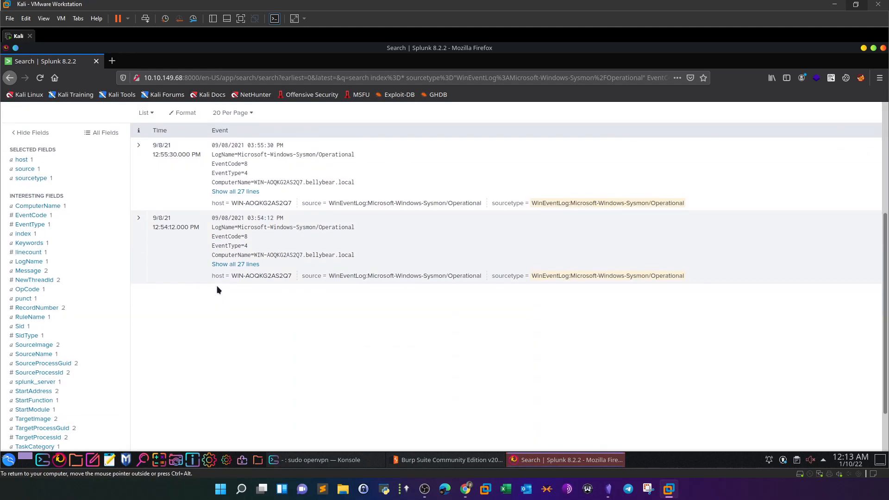
pyautogui.scroll(-1, 69, 310)
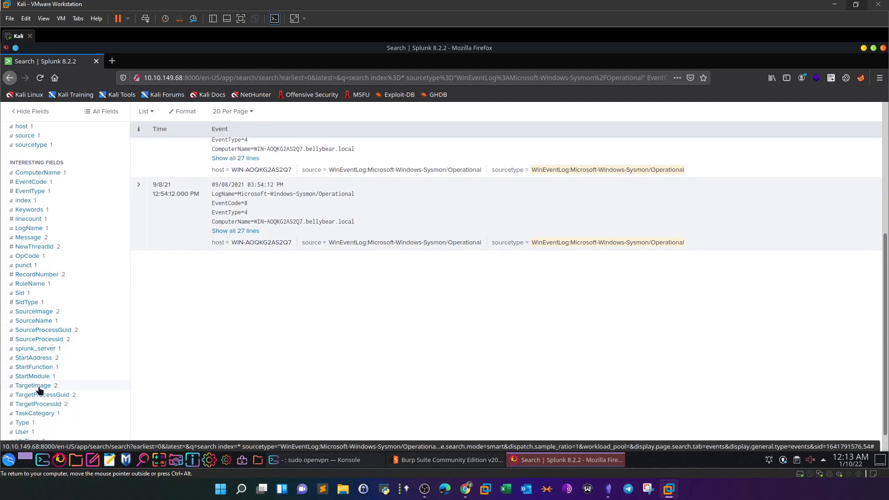
pyautogui.scroll(4, 175, 349)
pyautogui.click(107, 187)
pyautogui.write('Sour')
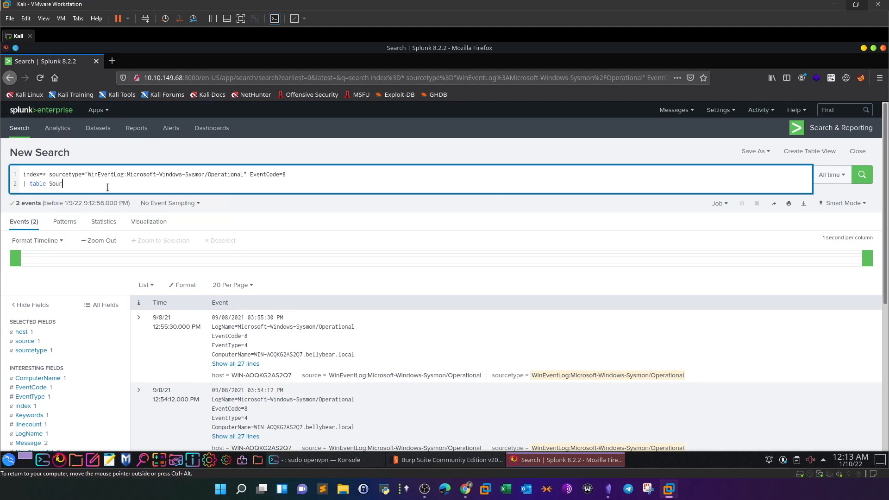
pyautogui.write('ceImage TargetImage')
pyautogui.press('Return')
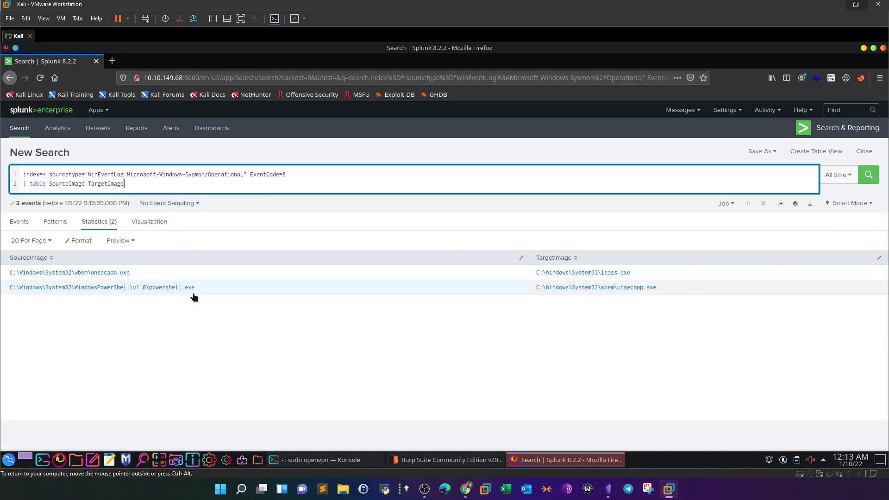
# - Examine the SourceImage and TargetImage values in the powershell.exe row of the results table
pyautogui.moveTo(196, 299); pyautogui.dragTo(7, 291)
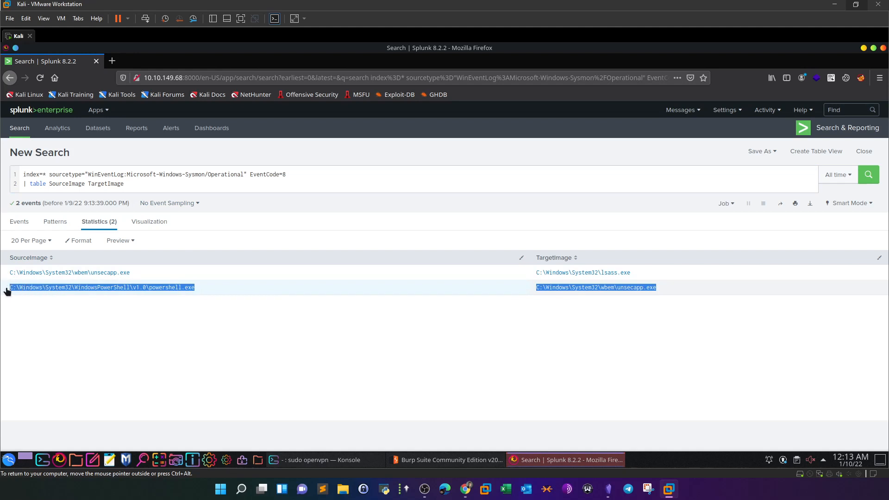
pyautogui.click(457, 337)
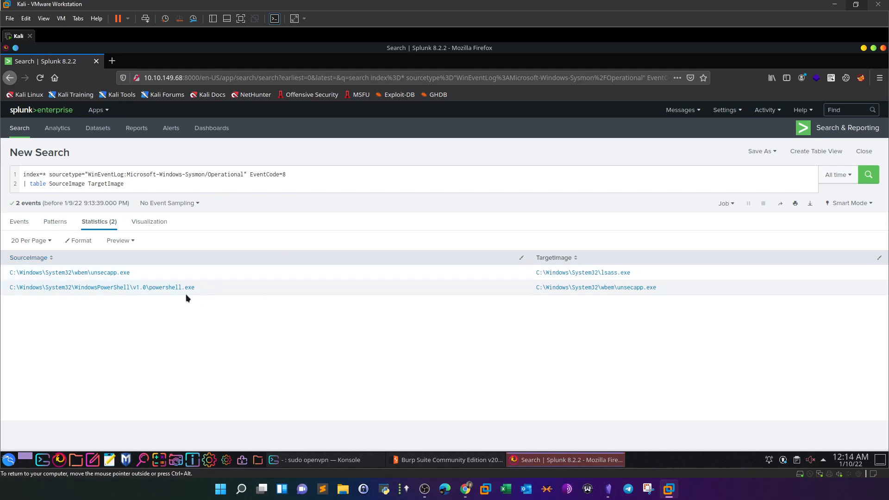
pyautogui.moveTo(197, 289); pyautogui.dragTo(10, 290)
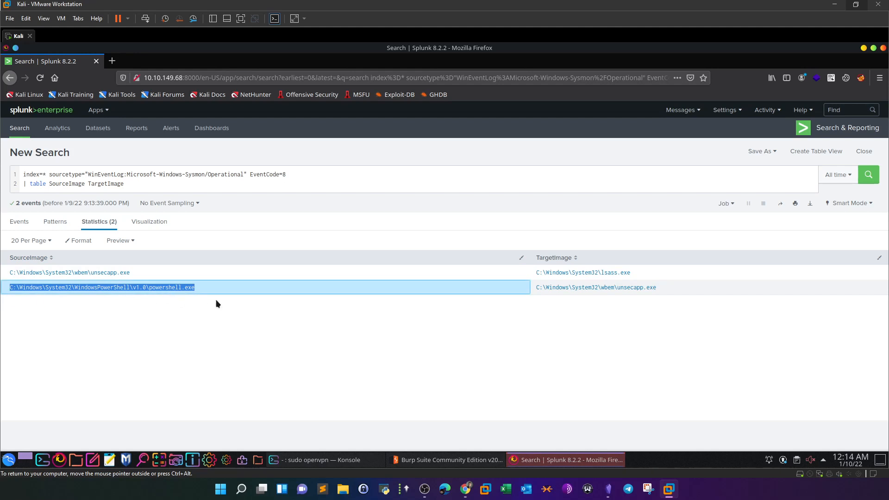
pyautogui.click(647, 287)
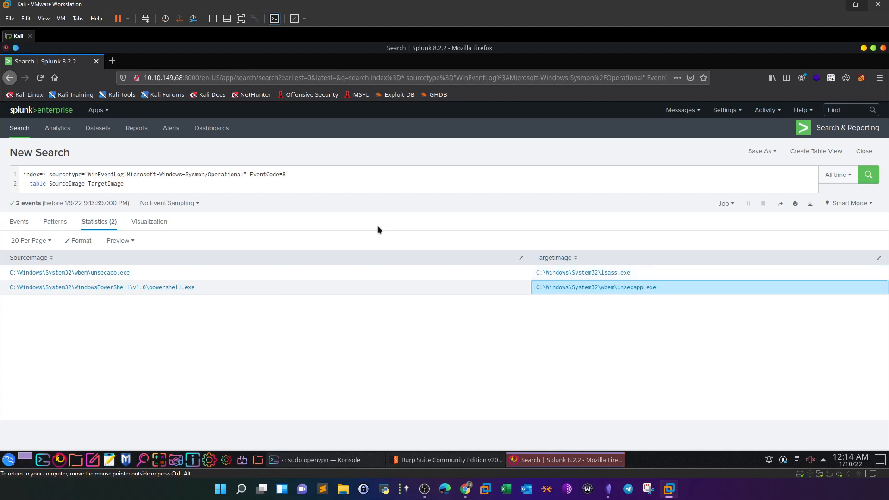
# - Switch to the TryHackMe room and compare the process migration and system hash answers with the Splunk results table
pyautogui.click(465, 489)
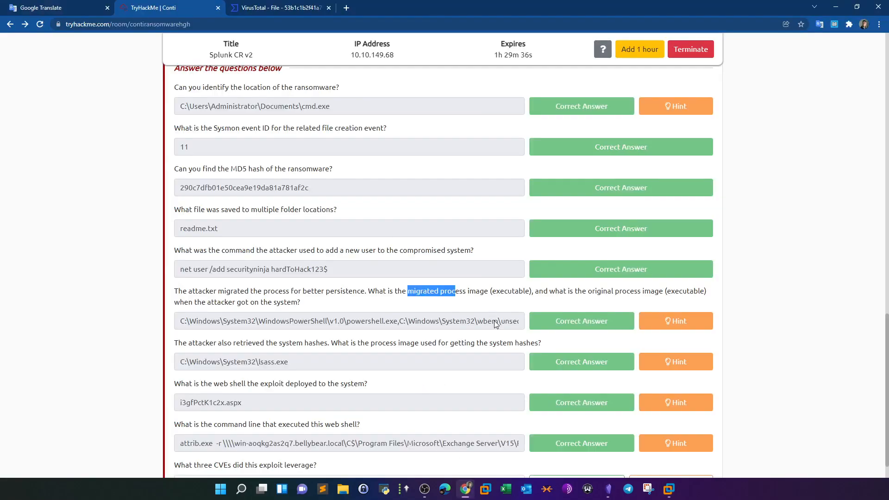
pyautogui.moveTo(180, 323); pyautogui.dragTo(532, 328)
pyautogui.scroll(-1, 426, 324)
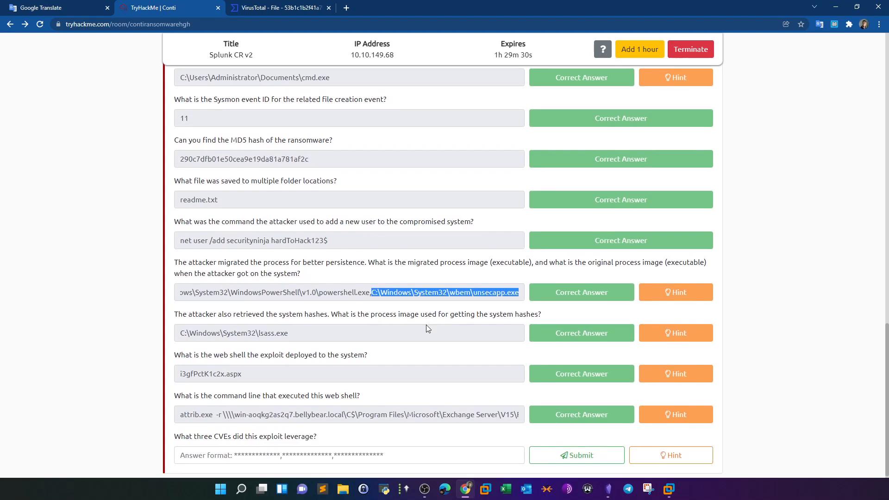
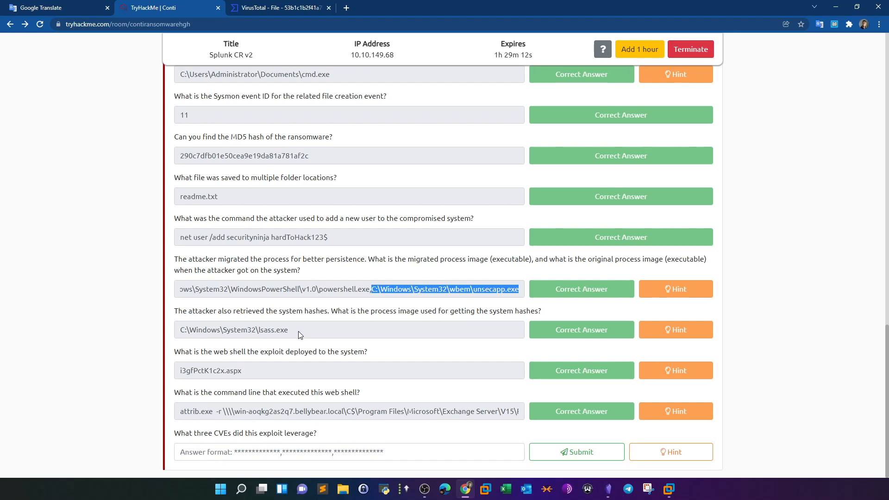
pyautogui.moveTo(300, 334); pyautogui.dragTo(262, 334)
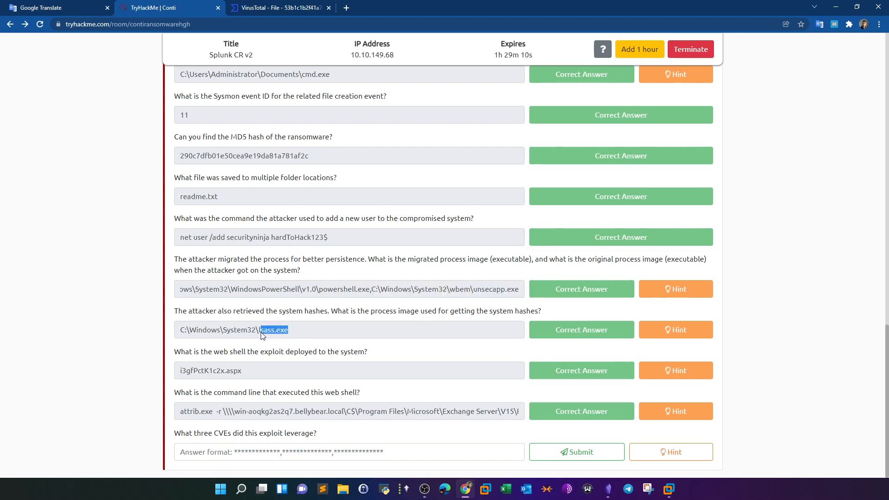
pyautogui.click(468, 491)
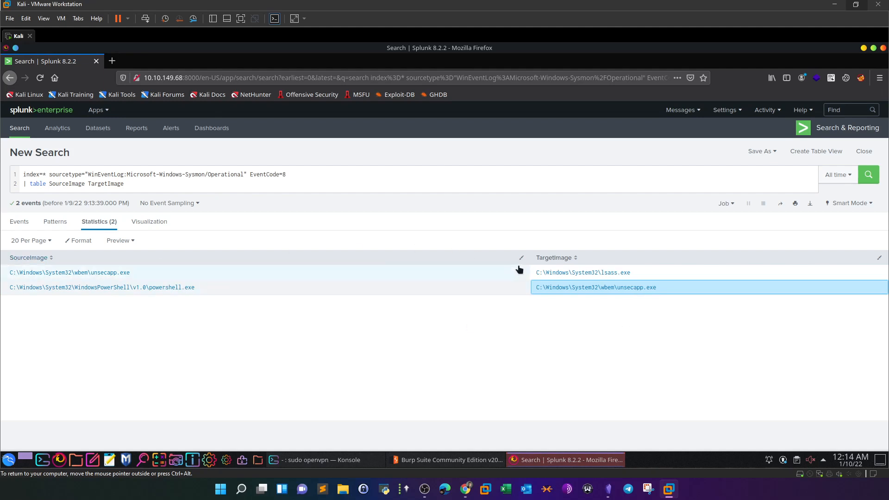
pyautogui.click(466, 487)
# - Read the TryHackMe question about the deployed web shell and review its answer alongside the ransomware location answer
pyautogui.moveTo(175, 353); pyautogui.dragTo(375, 354)
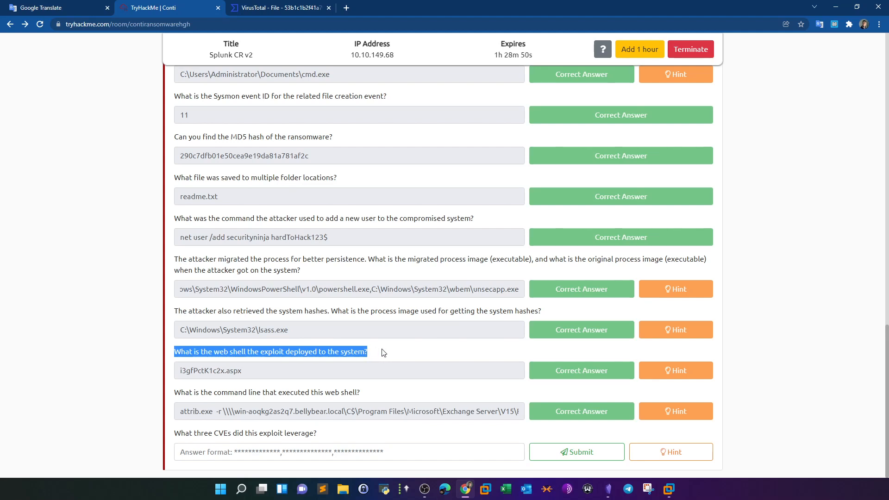
pyautogui.moveTo(247, 371); pyautogui.dragTo(189, 371)
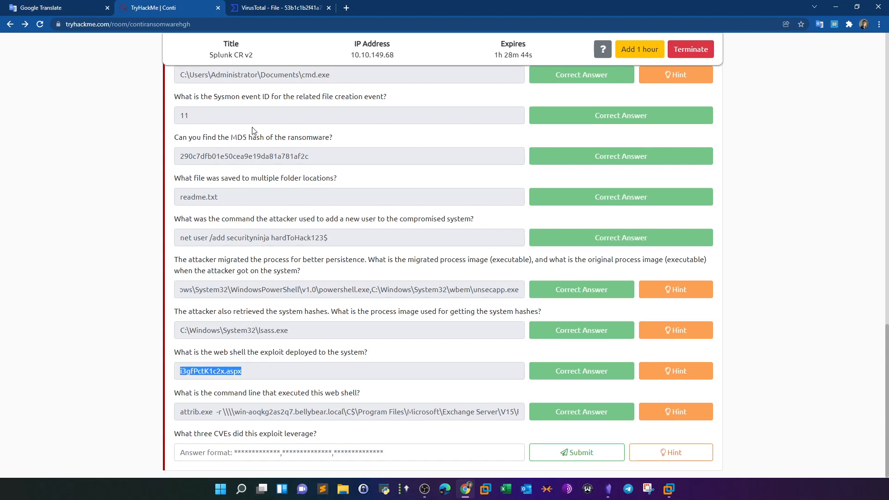
pyautogui.scroll(2, 253, 130)
pyautogui.moveTo(331, 167); pyautogui.dragTo(175, 168)
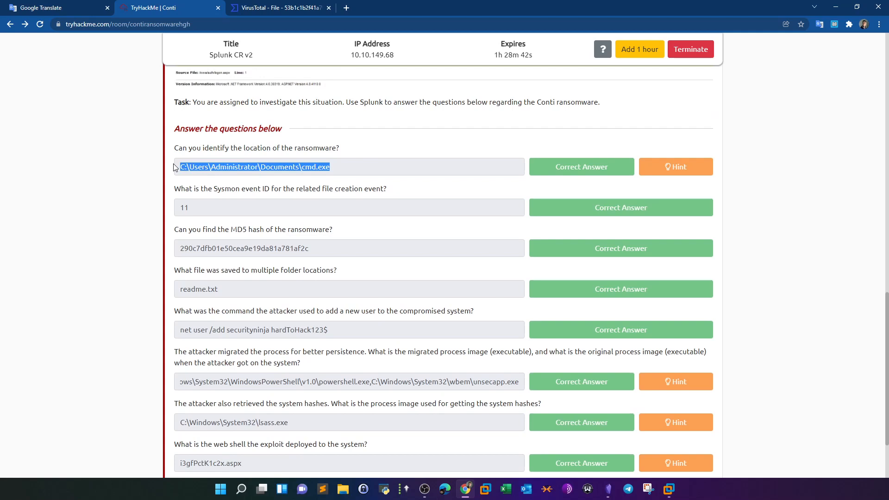
pyautogui.scroll(-2, 167, 217)
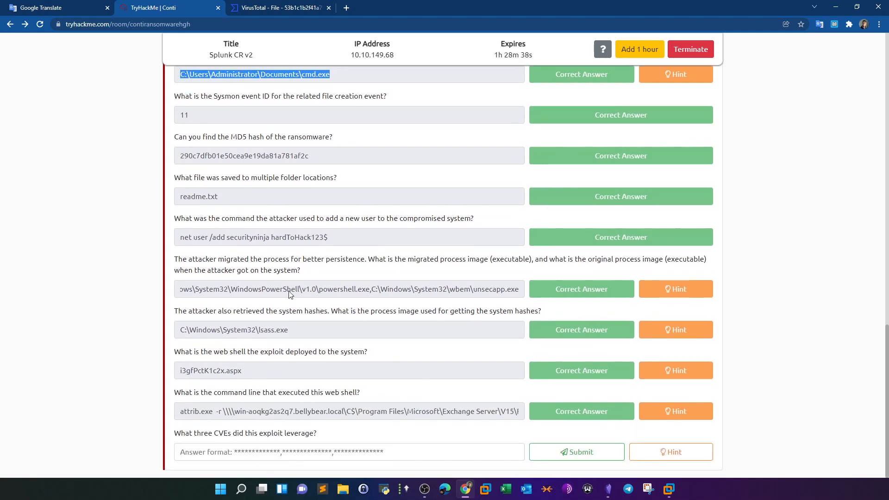
pyautogui.scroll(1, 291, 293)
pyautogui.click(339, 126)
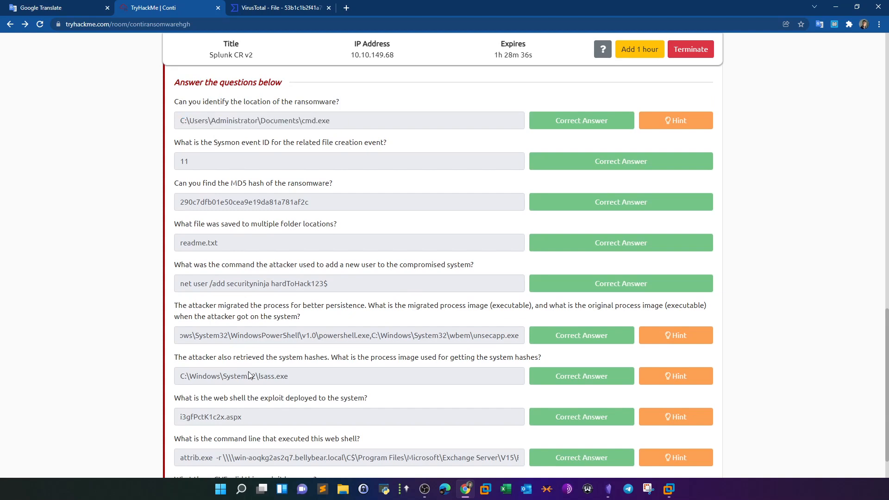
pyautogui.scroll(-1, 250, 373)
pyautogui.moveTo(260, 368); pyautogui.dragTo(311, 363)
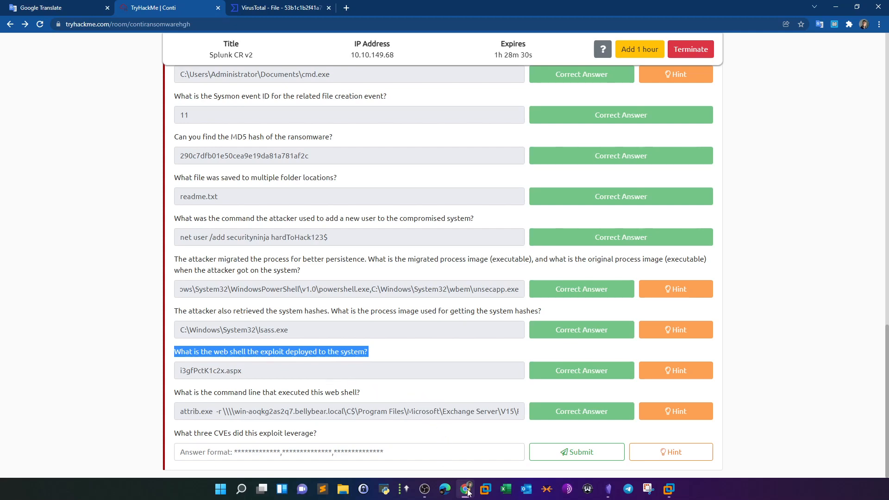
# - Back in Splunk, remove the table command and the EventCode=8 filter from the Sysmon query and rerun it
pyautogui.hotkey('alt', 'Tab')
pyautogui.moveTo(176, 184); pyautogui.dragTo(3, 185)
pyautogui.press('BackSpace')
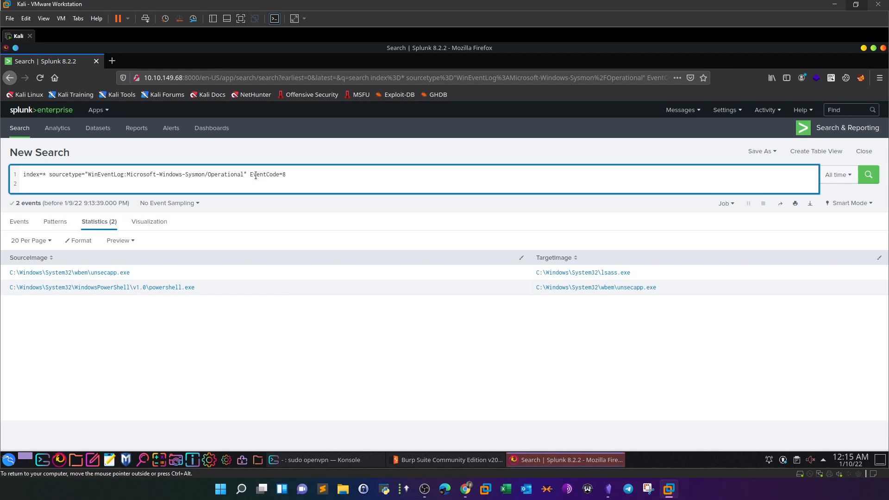
pyautogui.moveTo(251, 174); pyautogui.dragTo(452, 173)
pyautogui.press('BackSpace')
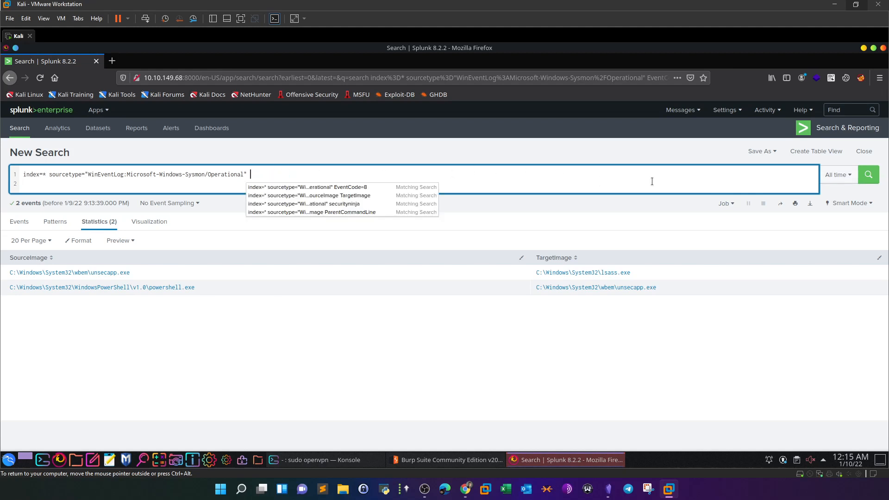
pyautogui.click(871, 183)
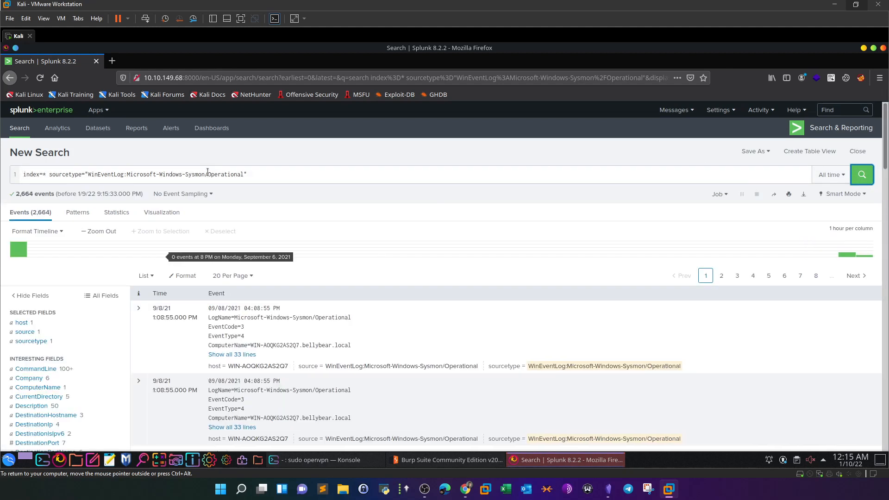
# - Add the wildcard term *aspx to the Sysmon query and run the search
pyautogui.click(324, 175)
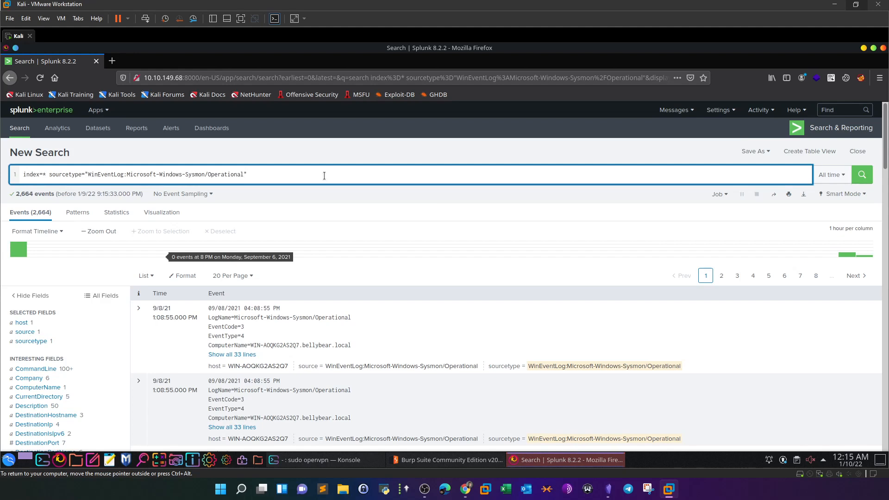
pyautogui.write('*aspx')
pyautogui.press('Return')
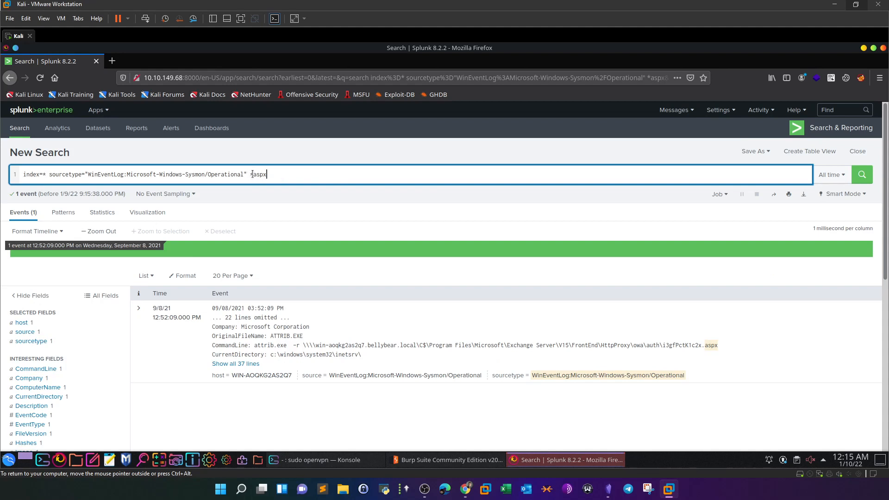
pyautogui.moveTo(252, 174); pyautogui.dragTo(273, 174)
pyautogui.click(273, 174)
pyautogui.moveTo(254, 175); pyautogui.dragTo(270, 174)
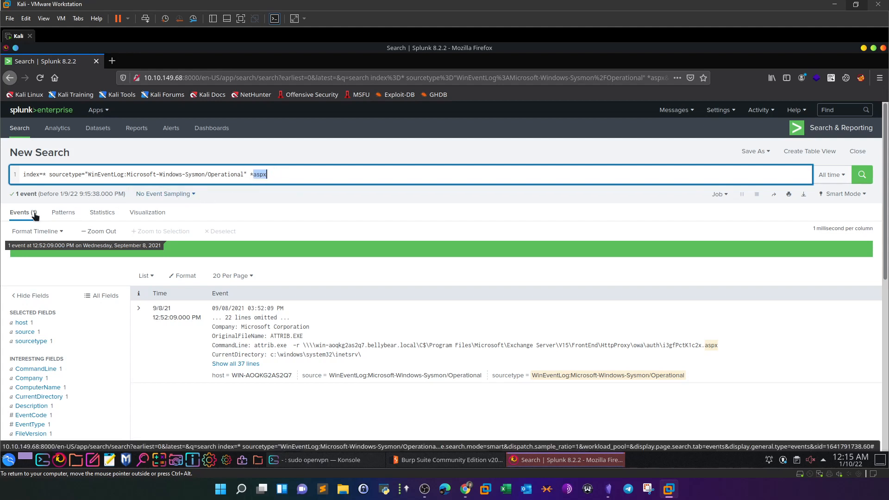
# - Expand the full aspx event and examine its Image and CommandLine values for the web shell and the command that executed it
pyautogui.scroll(-2, 84, 246)
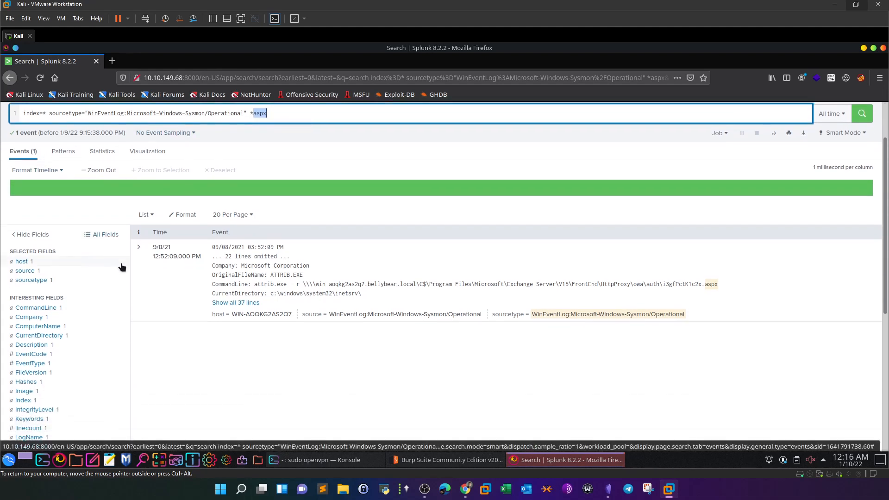
pyautogui.click(226, 303)
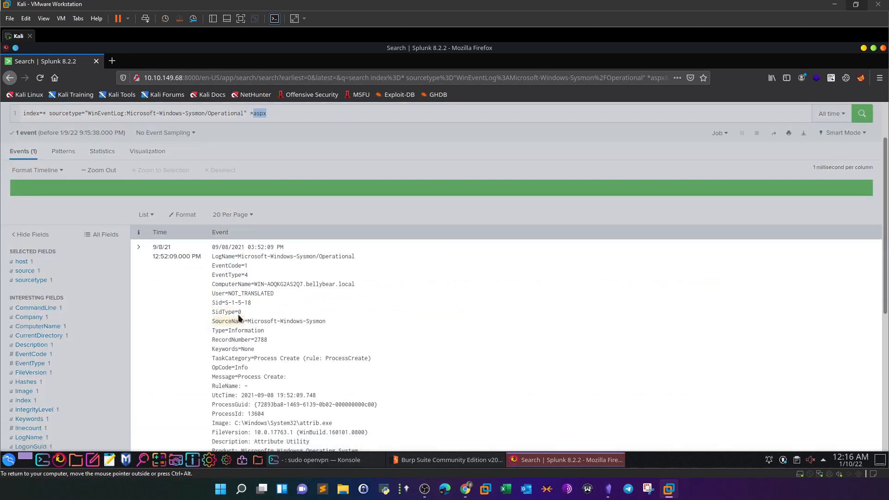
pyautogui.scroll(-2, 277, 296)
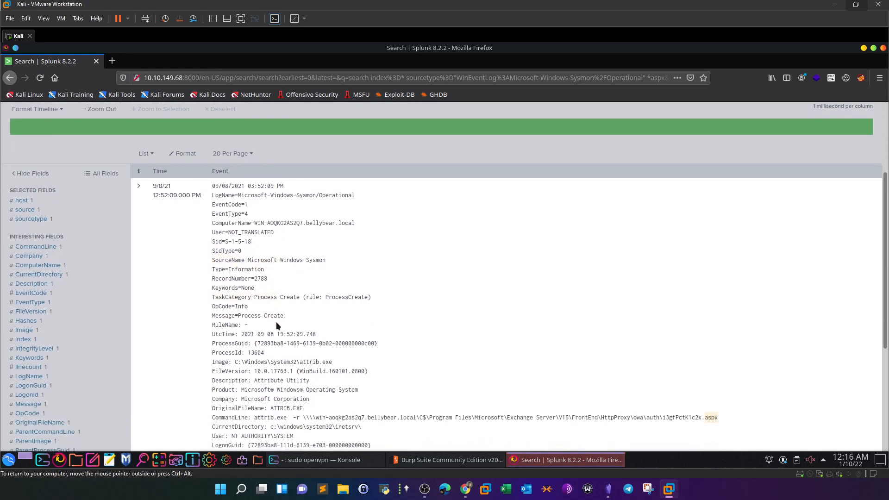
pyautogui.moveTo(212, 362); pyautogui.dragTo(334, 365)
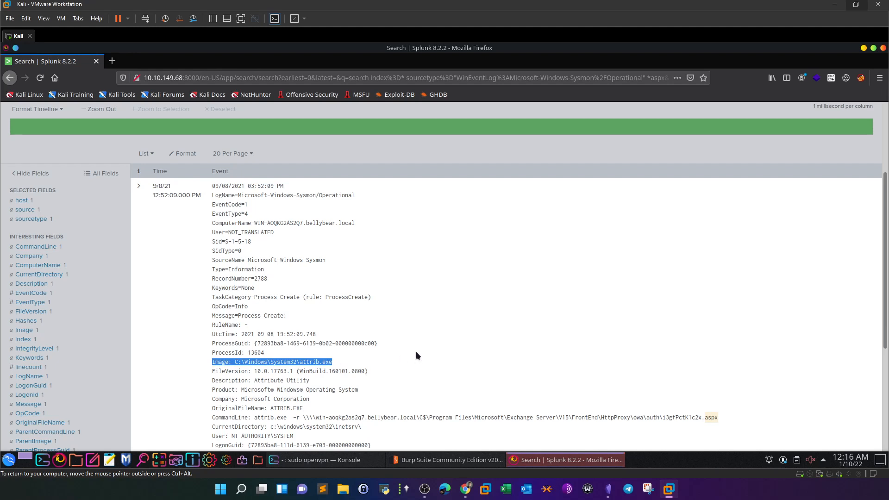
pyautogui.scroll(-2, 417, 354)
pyautogui.moveTo(211, 354); pyautogui.dragTo(363, 364)
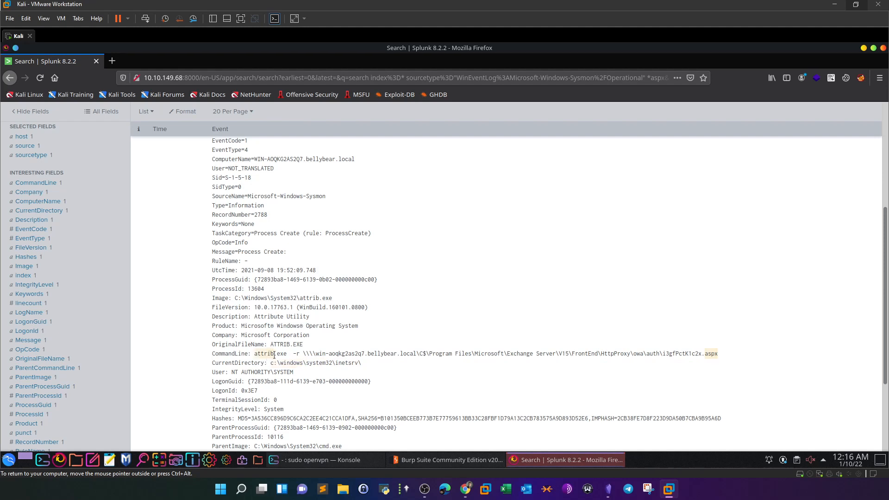
pyautogui.moveTo(292, 355); pyautogui.dragTo(663, 354)
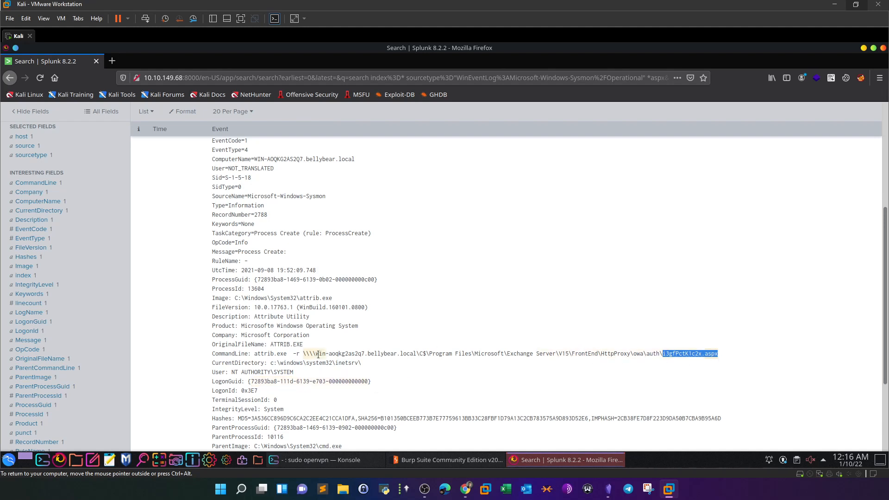
pyautogui.moveTo(287, 353); pyautogui.dragTo(253, 353)
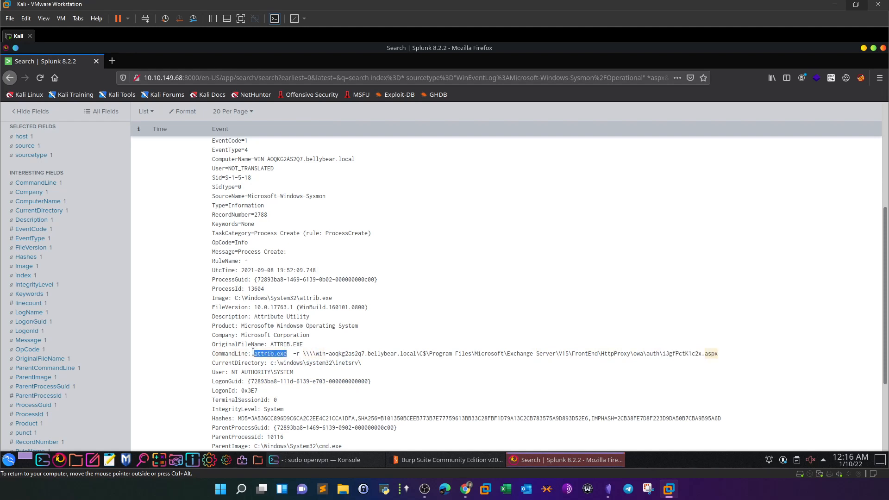
pyautogui.moveTo(267, 354); pyautogui.dragTo(509, 354)
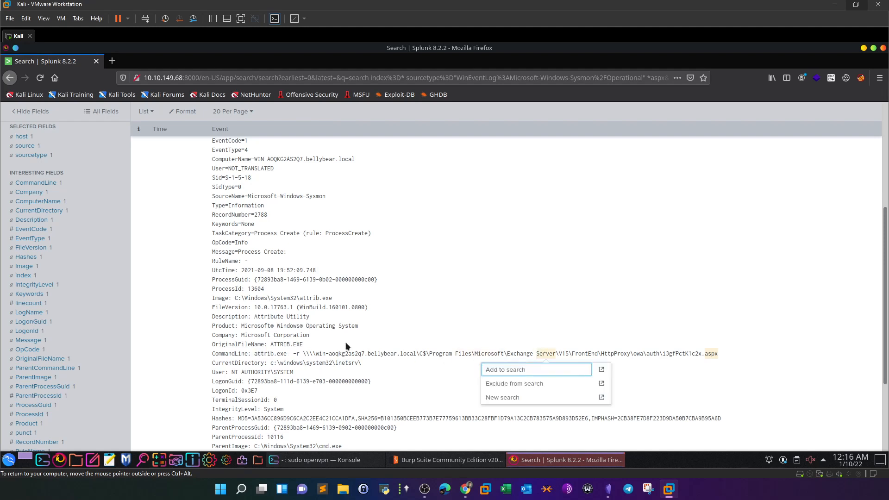
# - Compare the aspx file name in the event's CommandLine with the web shell answer in the TryHackMe room
pyautogui.click(605, 353)
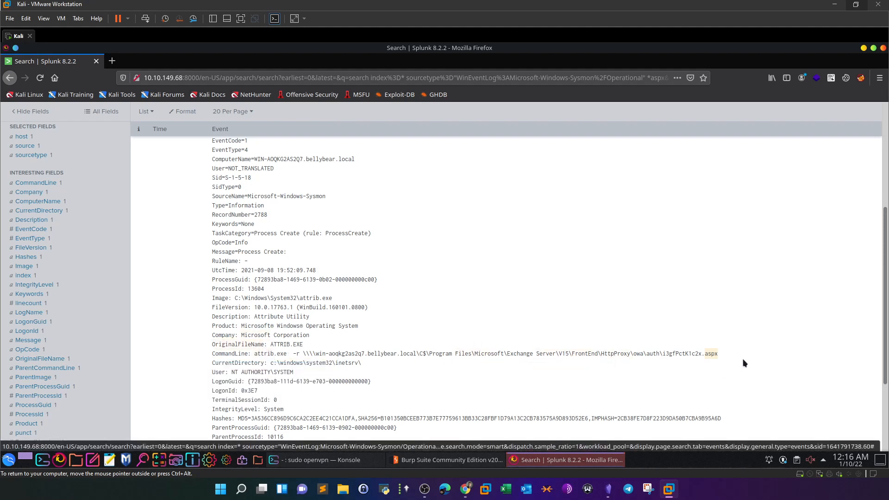
pyautogui.moveTo(719, 354); pyautogui.dragTo(666, 352)
pyautogui.click(466, 489)
pyautogui.moveTo(248, 371); pyautogui.dragTo(177, 373)
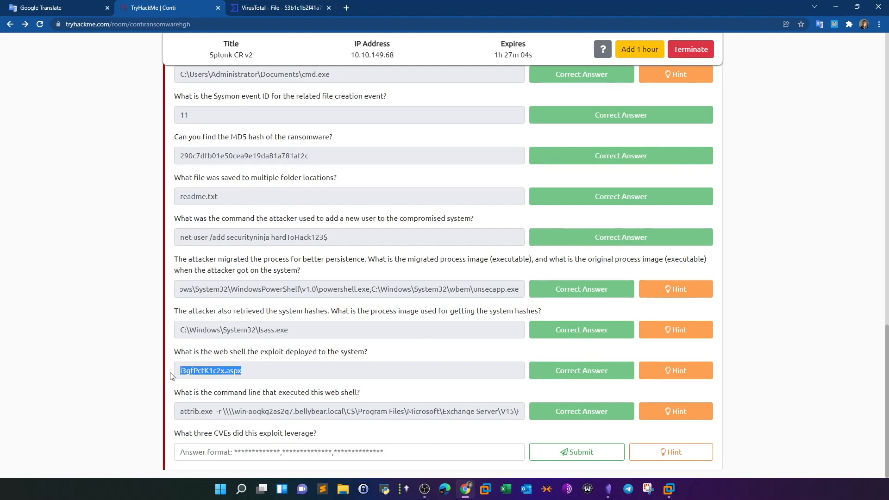
# - Read the question about the web shell's command line and check the full CommandLine value in the Splunk event against it
pyautogui.moveTo(175, 393); pyautogui.dragTo(368, 393)
pyautogui.click(669, 489)
pyautogui.moveTo(718, 354); pyautogui.dragTo(255, 354)
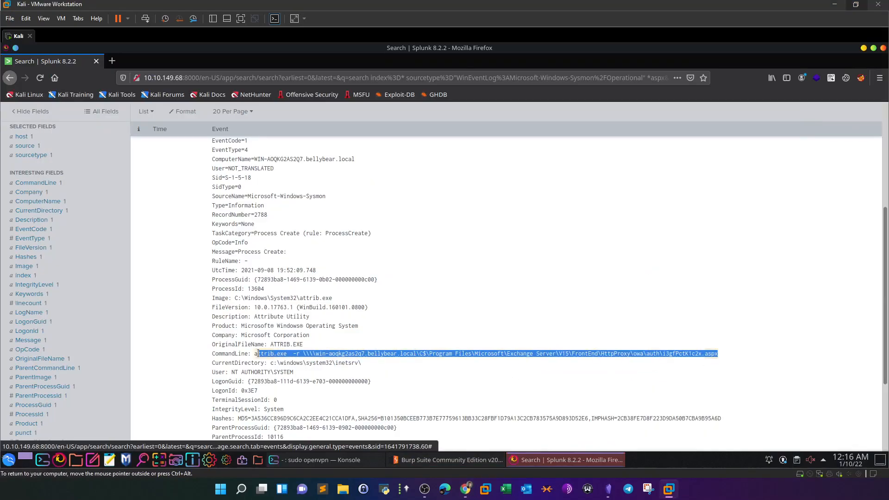
pyautogui.click(466, 488)
pyautogui.click(321, 452)
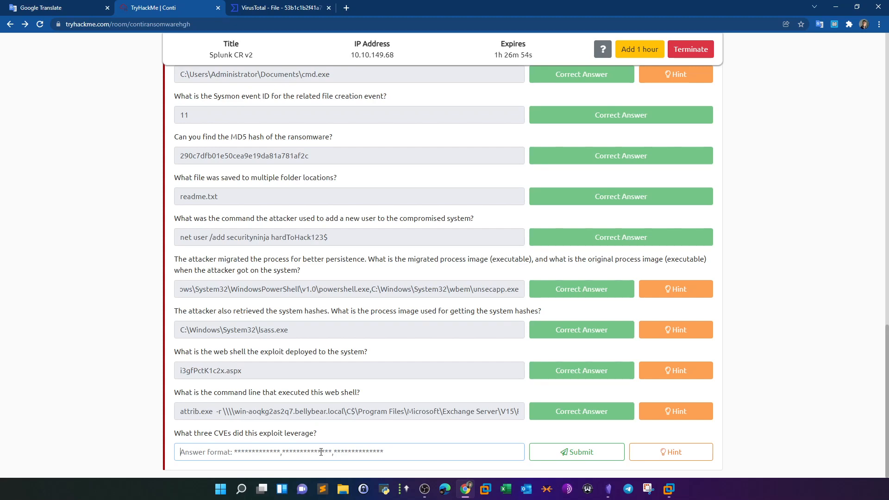
# - Back in Splunk, reduce the search query to index=* and run it
pyautogui.click(465, 489)
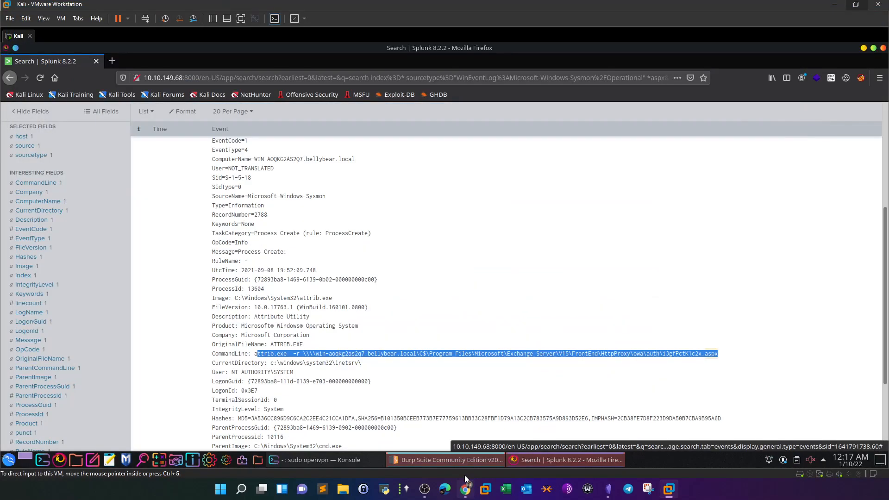
pyautogui.scroll(3, 456, 366)
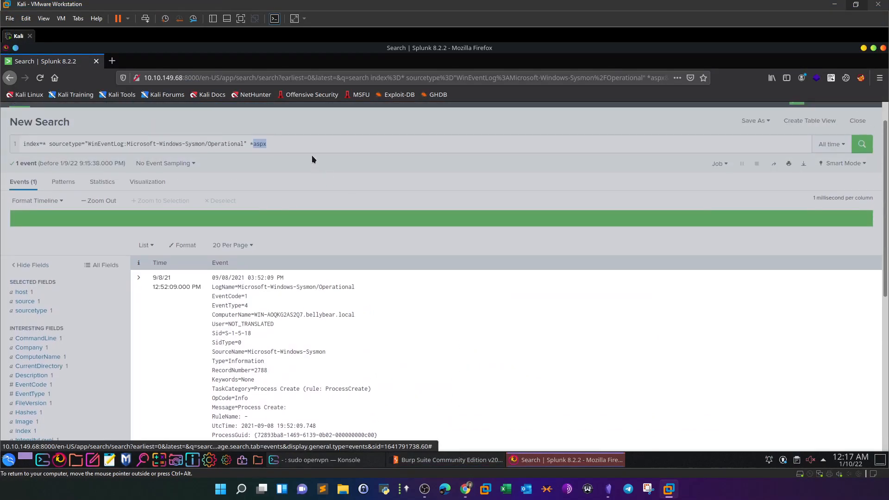
pyautogui.click(268, 144)
pyautogui.moveTo(269, 144); pyautogui.dragTo(46, 141)
pyautogui.press('BackSpace')
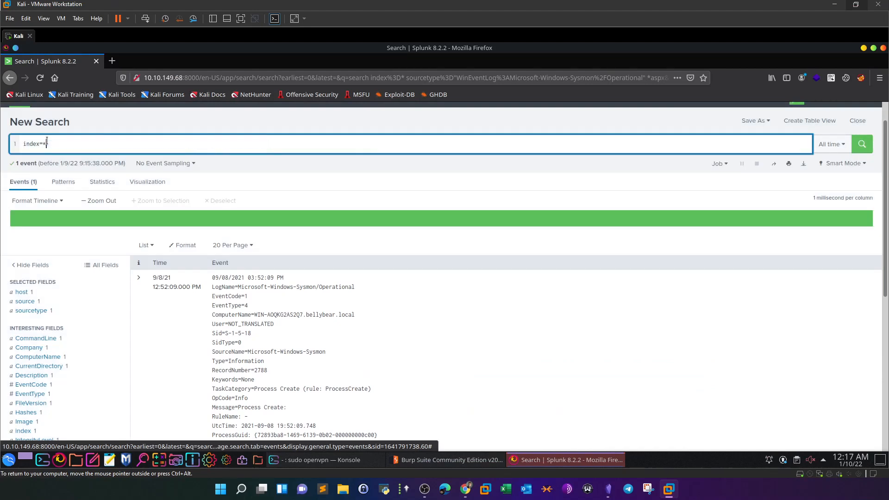
pyautogui.press('Return')
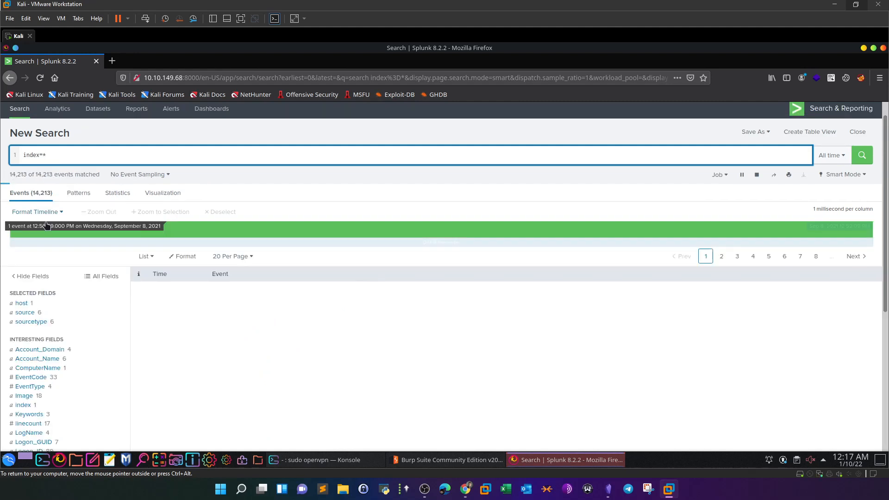
# - Filter the events by the sourcetype value iis
pyautogui.click(29, 322)
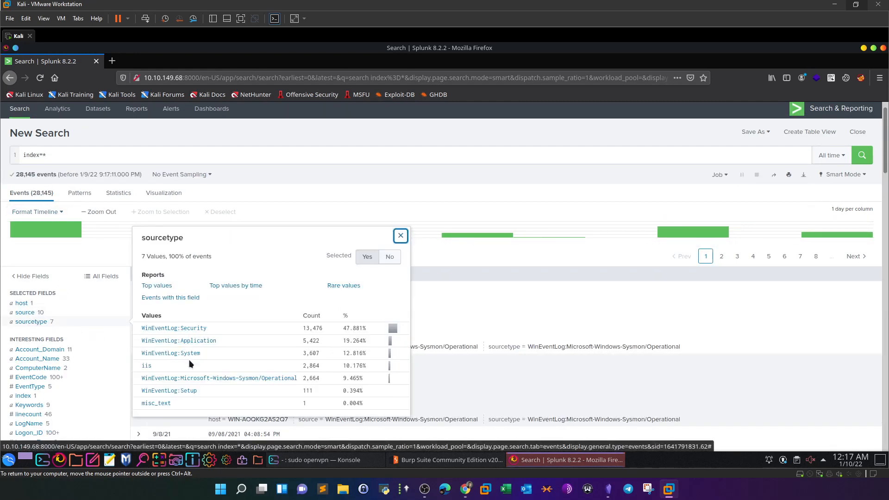
pyautogui.click(153, 367)
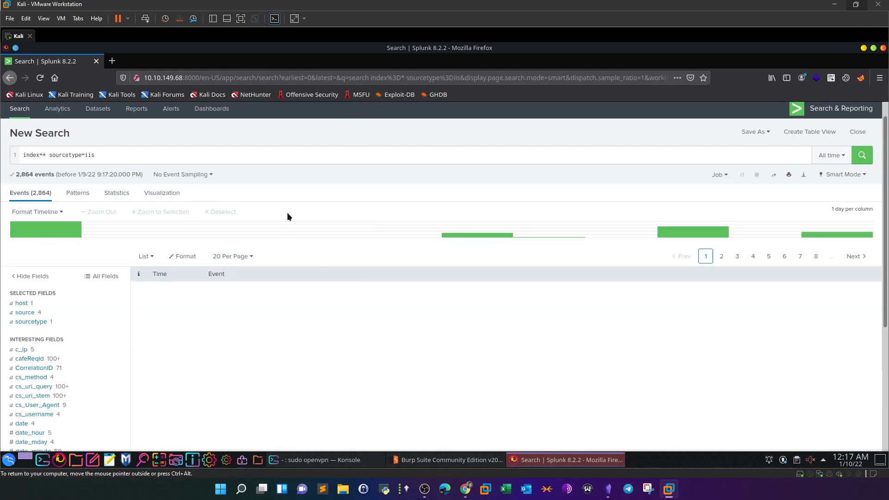
pyautogui.click(171, 157)
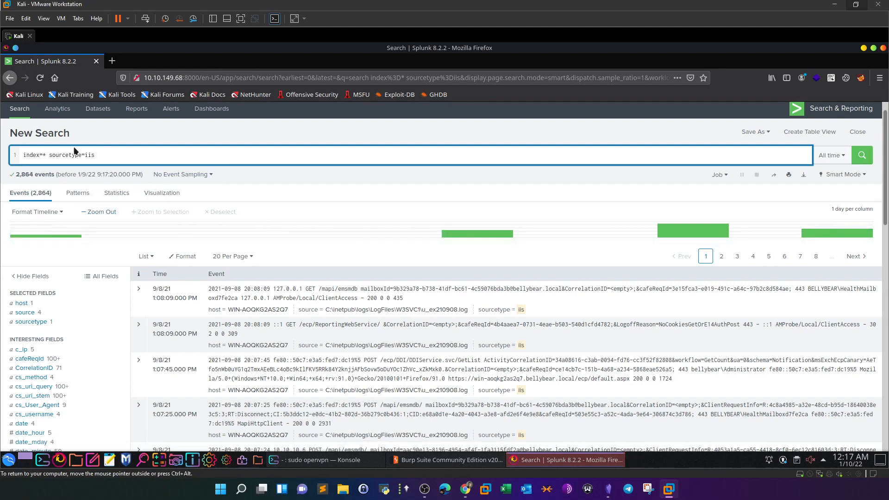
# - Narrow the IIS events to those with the cs_method value POST
pyautogui.scroll(-2, 93, 307)
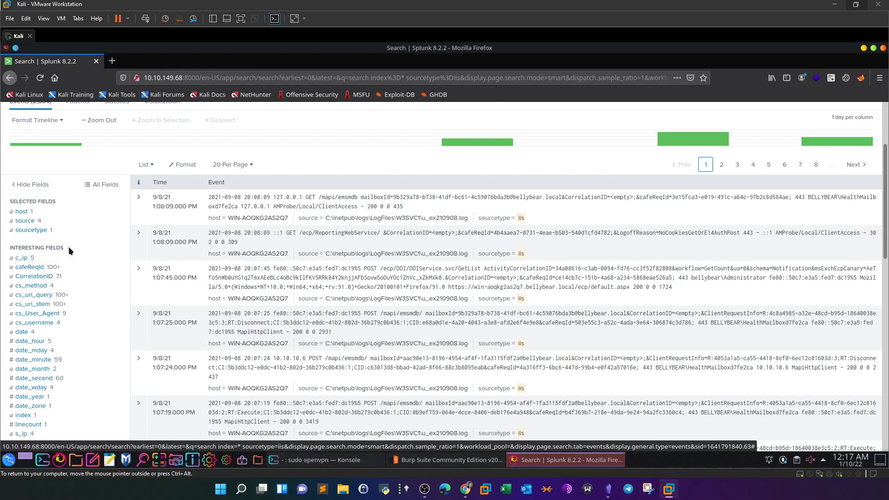
pyautogui.click(33, 287)
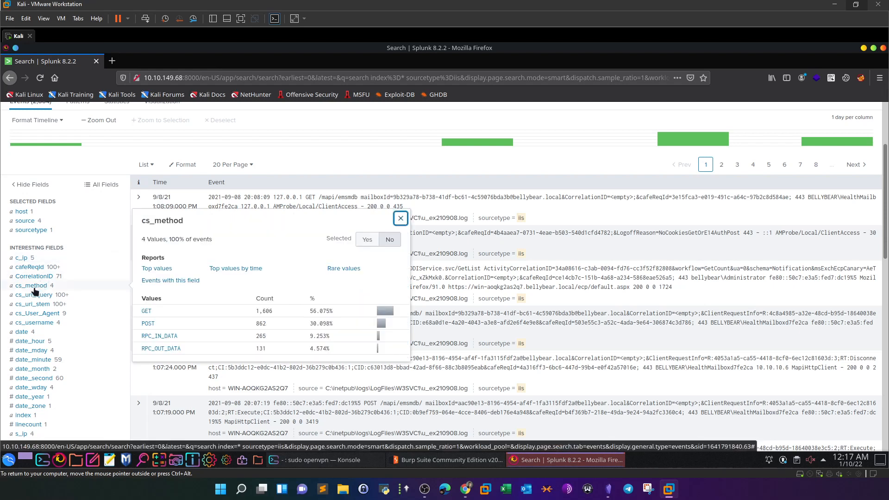
pyautogui.click(147, 323)
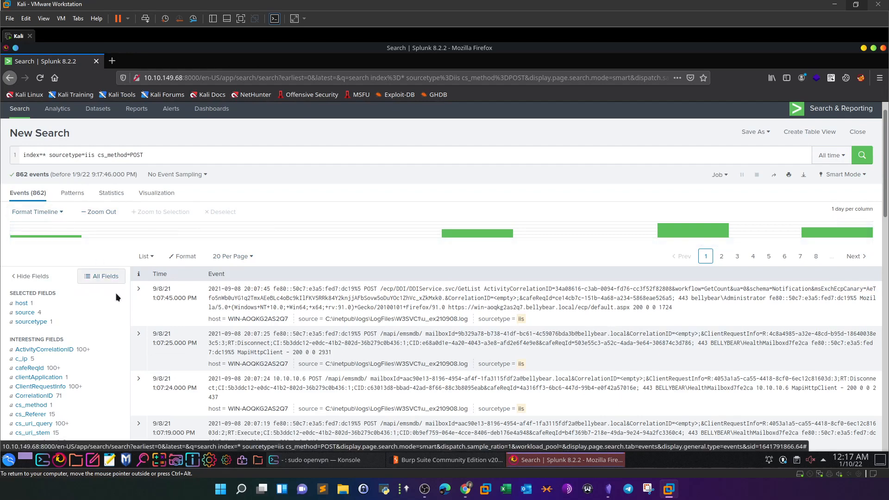
# - Look through the interesting fields of the POST events and examine the top values of cs_uri_stem
pyautogui.scroll(-2, 110, 323)
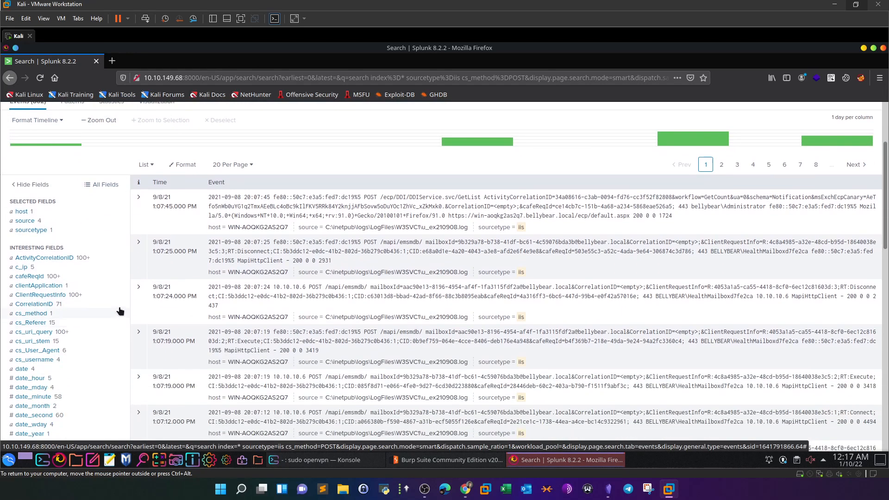
pyautogui.scroll(-2, 121, 311)
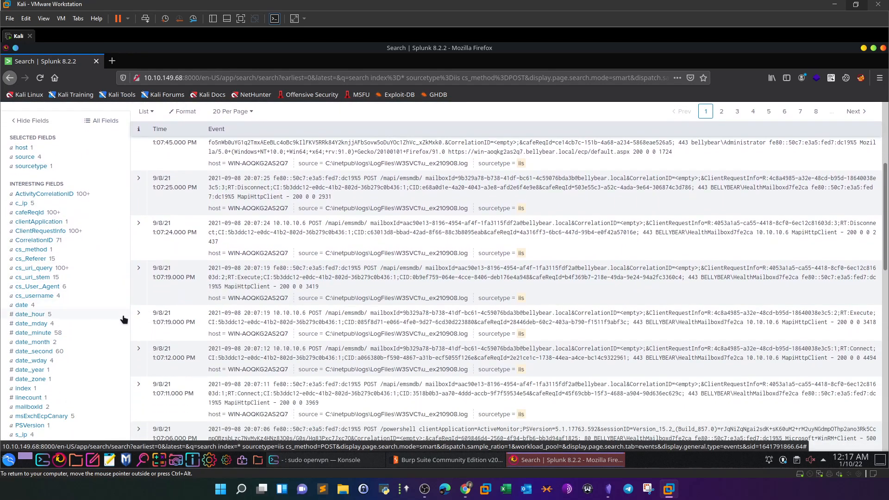
pyautogui.scroll(-2, 123, 315)
pyautogui.scroll(-1, 84, 362)
pyautogui.scroll(-1, 86, 363)
pyautogui.scroll(3, 86, 357)
pyautogui.click(47, 278)
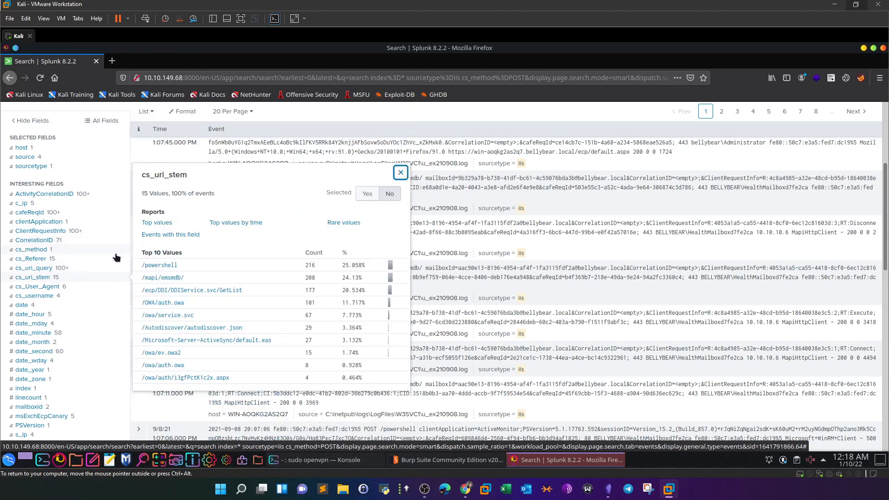
pyautogui.click(400, 173)
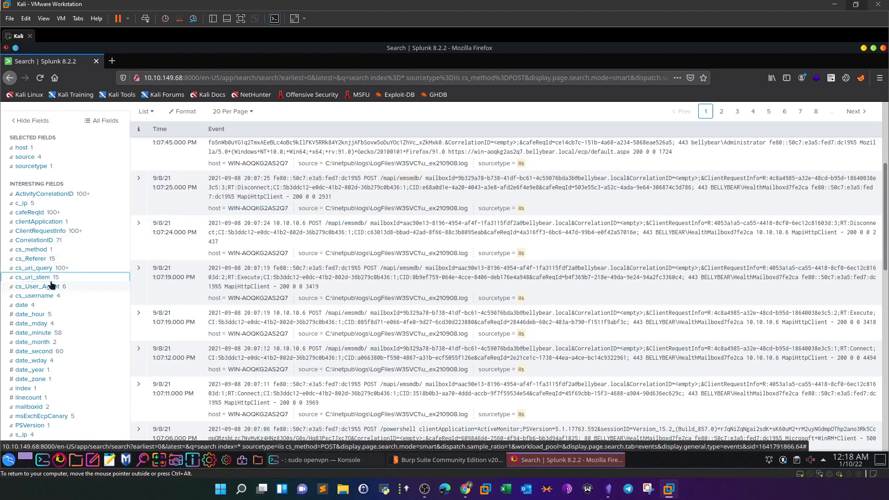
# - Add a second line, | table cs_uri_stem, to the IIS POST query and run the search
pyautogui.scroll(4, 83, 286)
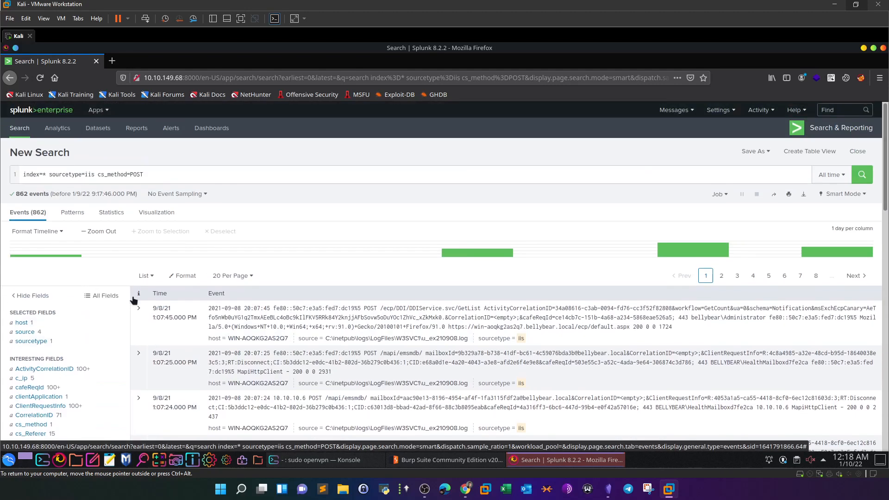
pyautogui.click(176, 172)
pyautogui.hotkey('shift', 'Return')
pyautogui.write('| ')
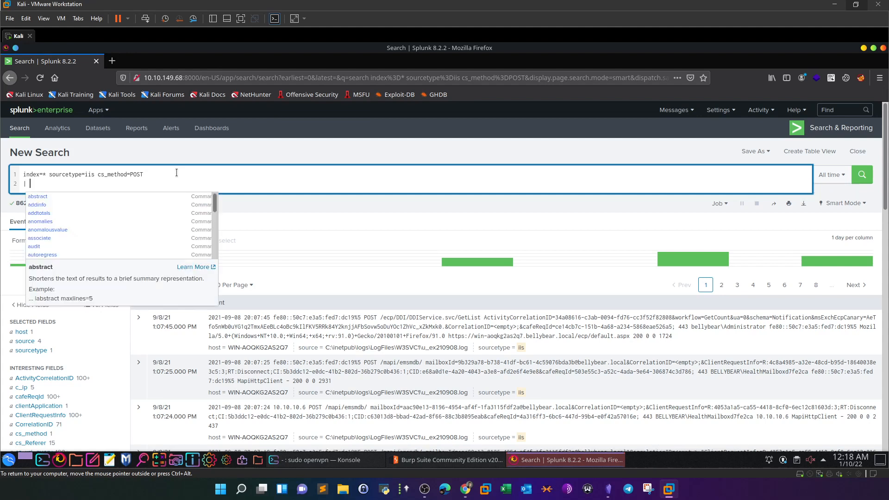
pyautogui.write('table')
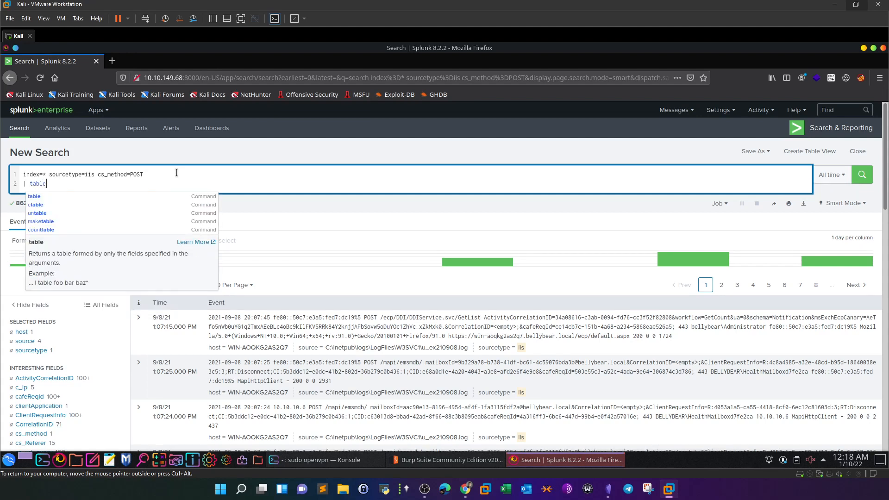
pyautogui.write(' c')
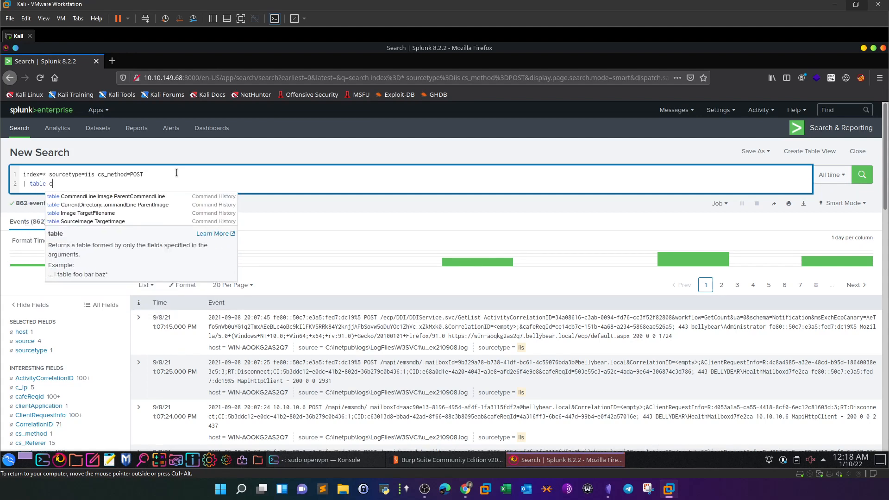
pyautogui.write('s_uri_stem')
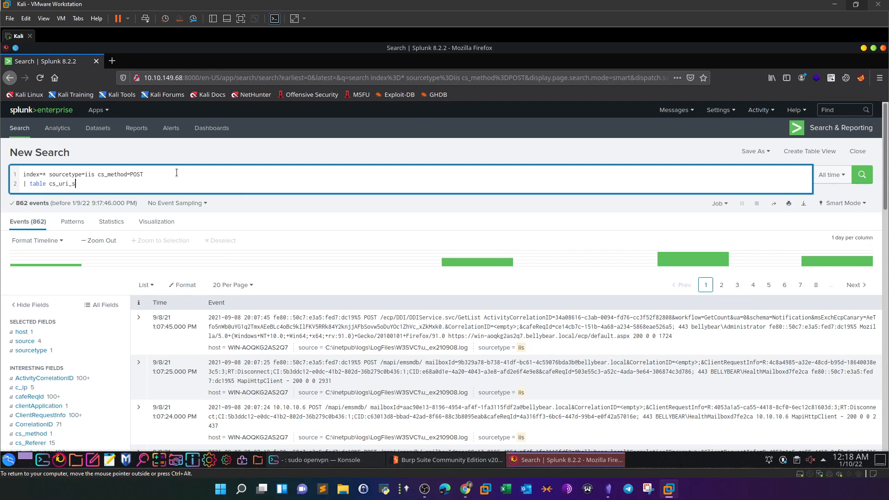
pyautogui.press('Return')
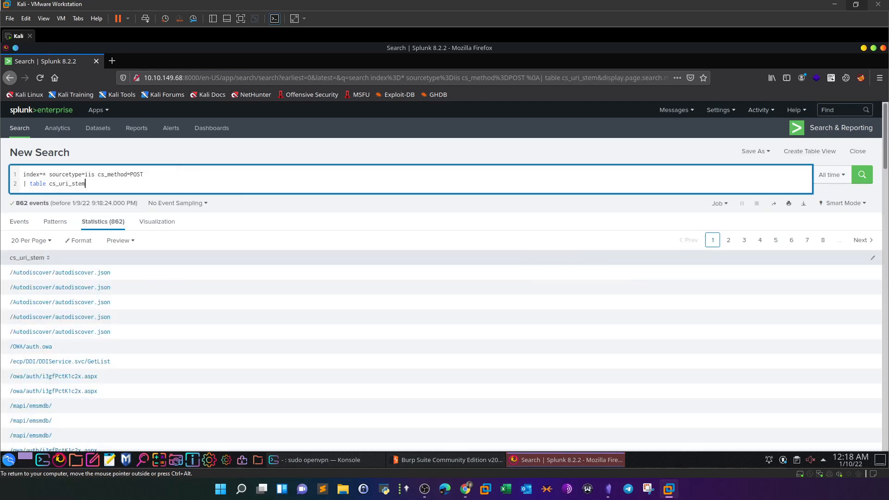
# - Insert | dedup cs_uri_stem on its own line before the table command and rerun the search
pyautogui.click(29, 184)
pyautogui.write('dedup c')
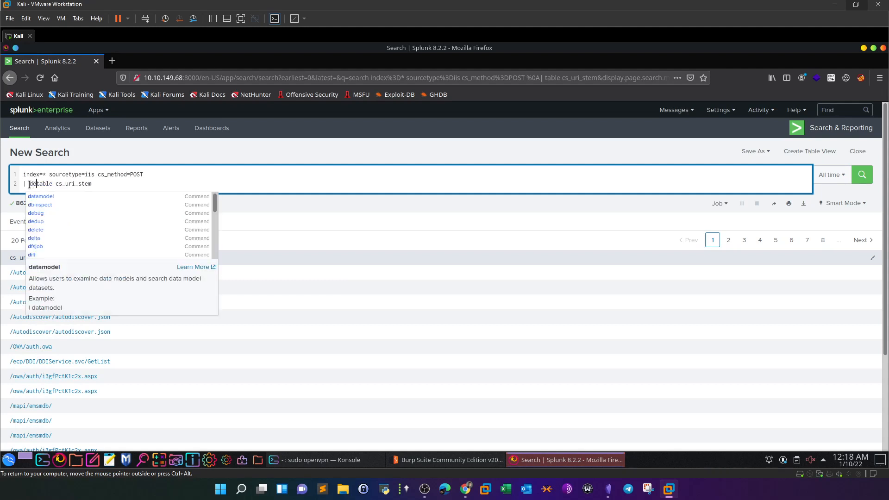
pyautogui.write('s_uri_st')
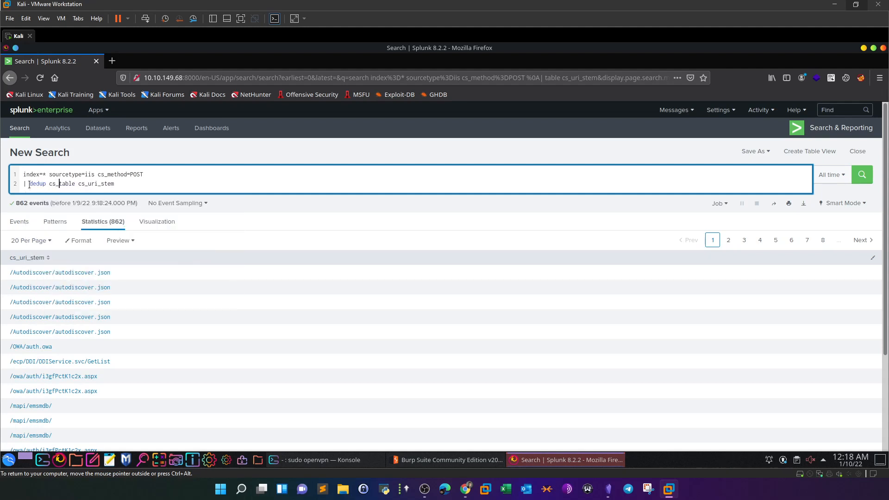
pyautogui.write('em')
pyautogui.hotkey('shift', 'Return')
pyautogui.write('|')
pyautogui.press('Return')
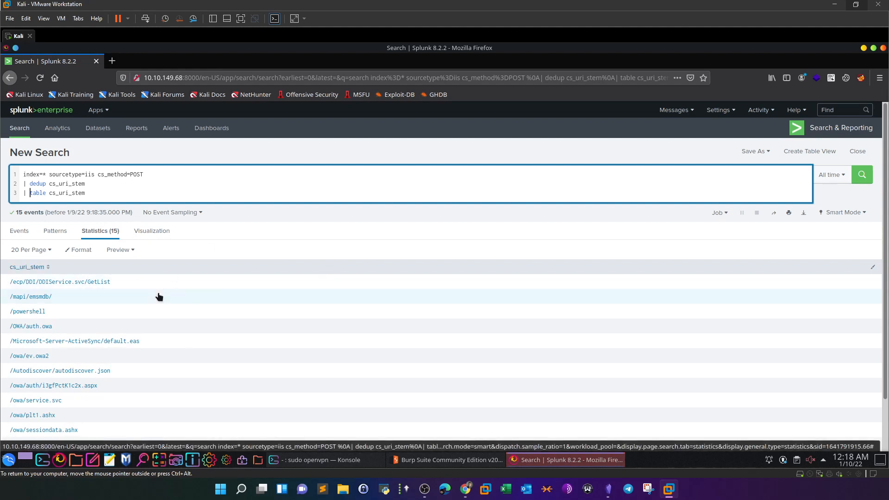
# - Examine the deduplicated URI stems for the web shell's aspx path
pyautogui.scroll(-2, 158, 291)
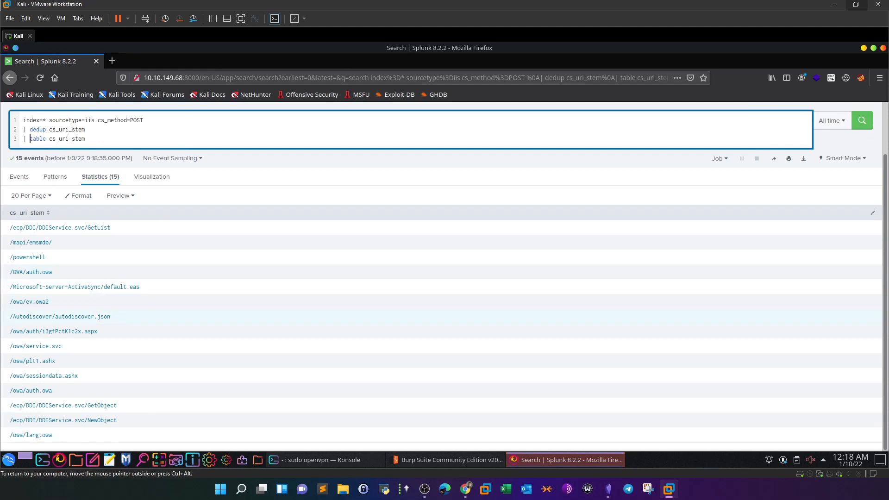
pyautogui.moveTo(121, 322); pyautogui.dragTo(231, 238)
pyautogui.click(285, 198)
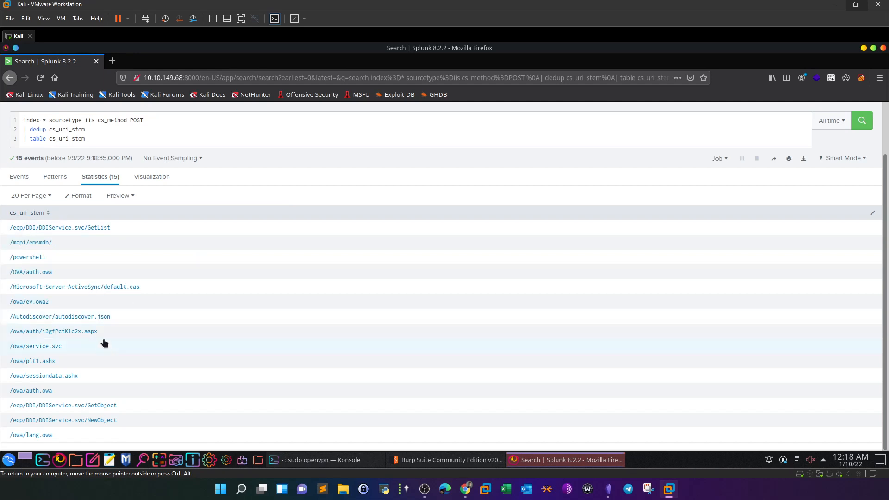
pyautogui.moveTo(98, 331); pyautogui.dragTo(5, 333)
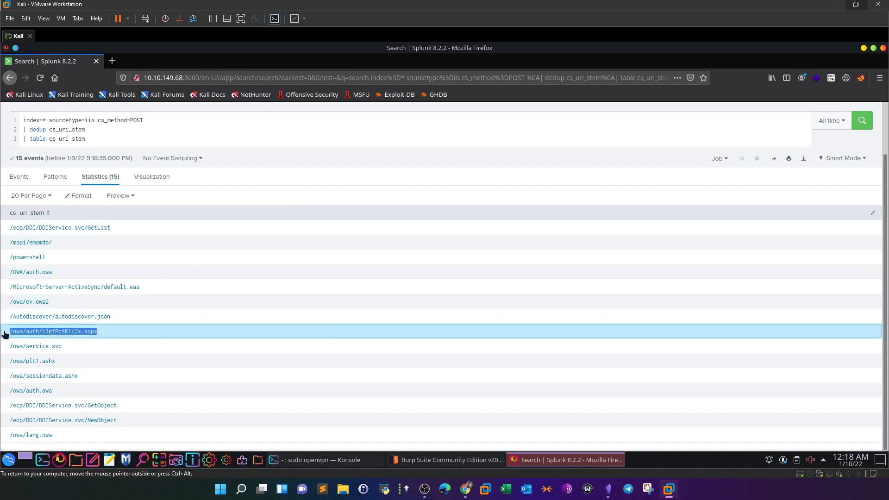
pyautogui.doubleClick(90, 331)
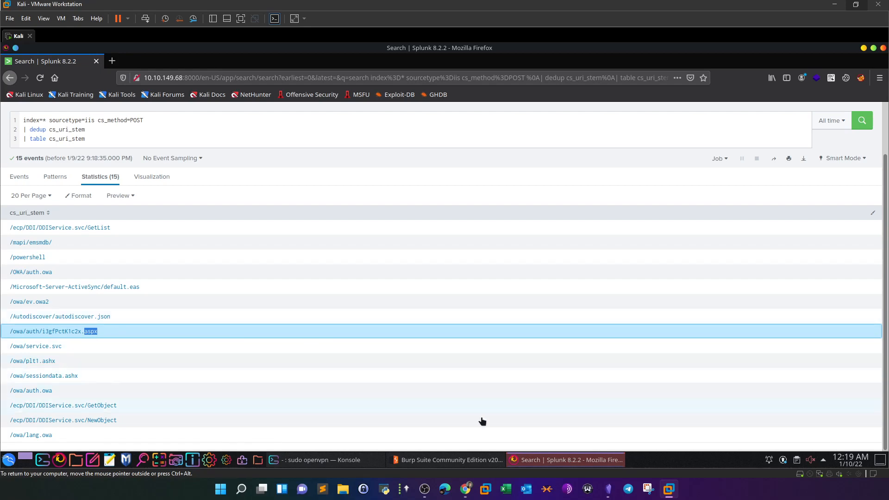
# - Return to the TryHackMe room, read the question about the three exploited CVEs and view its hint
pyautogui.click(466, 489)
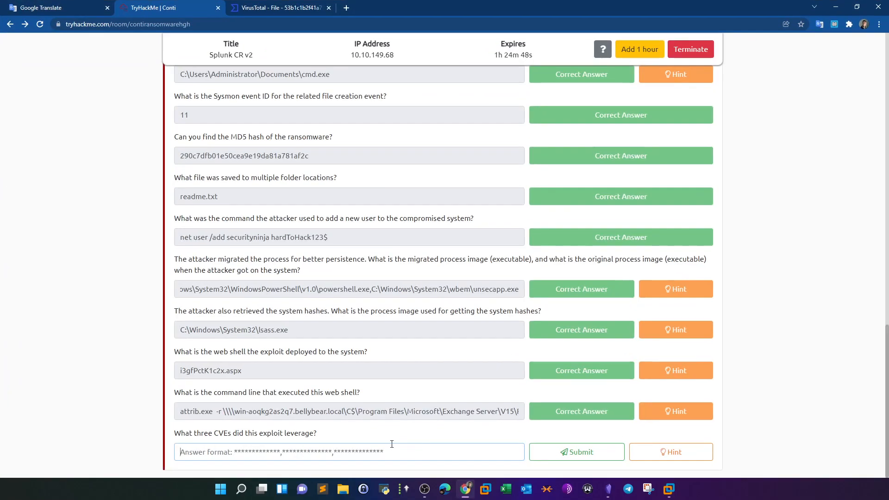
pyautogui.moveTo(340, 435); pyautogui.dragTo(157, 433)
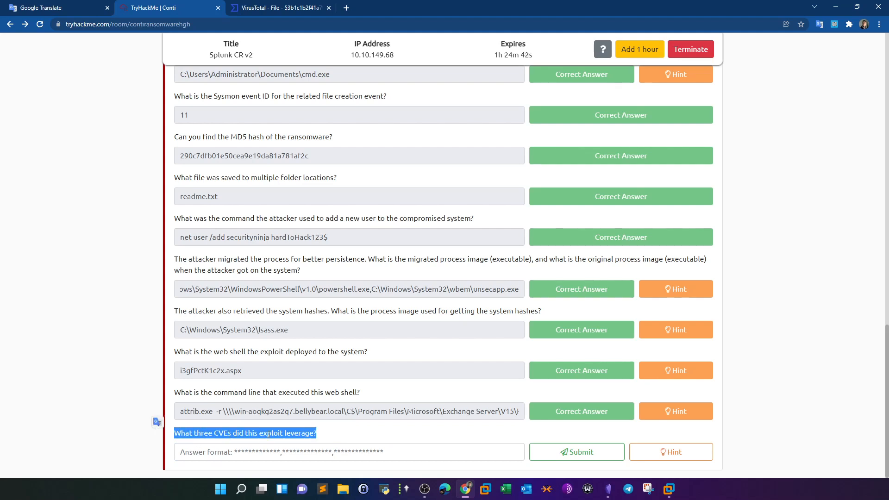
pyautogui.click(666, 452)
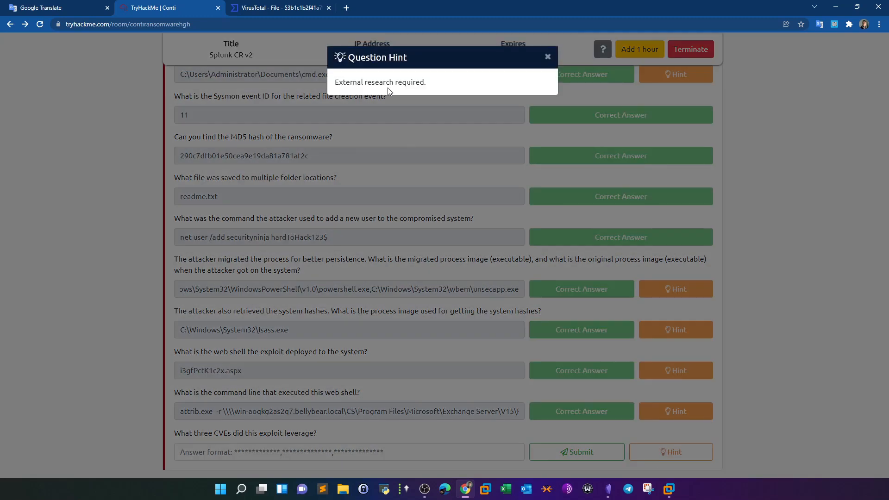
pyautogui.click(548, 56)
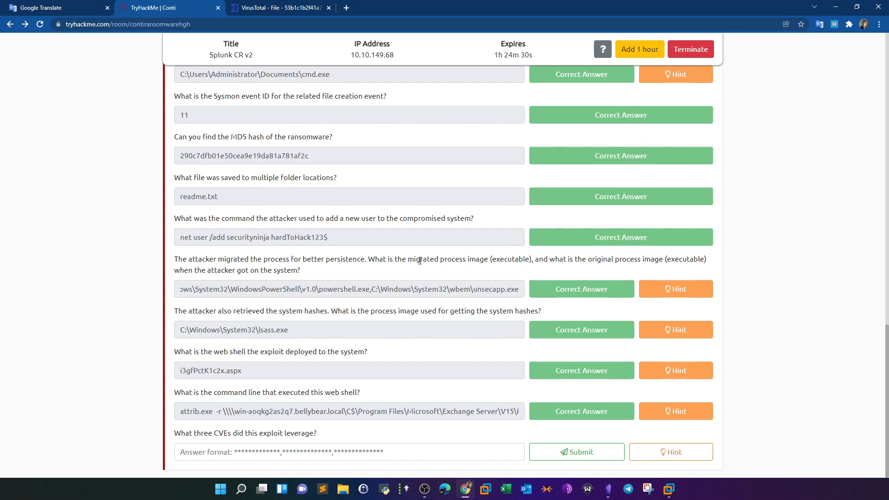
# - Search Google in a new browser tab for "conti ransomware exchange server powershell"
pyautogui.scroll(2, 420, 261)
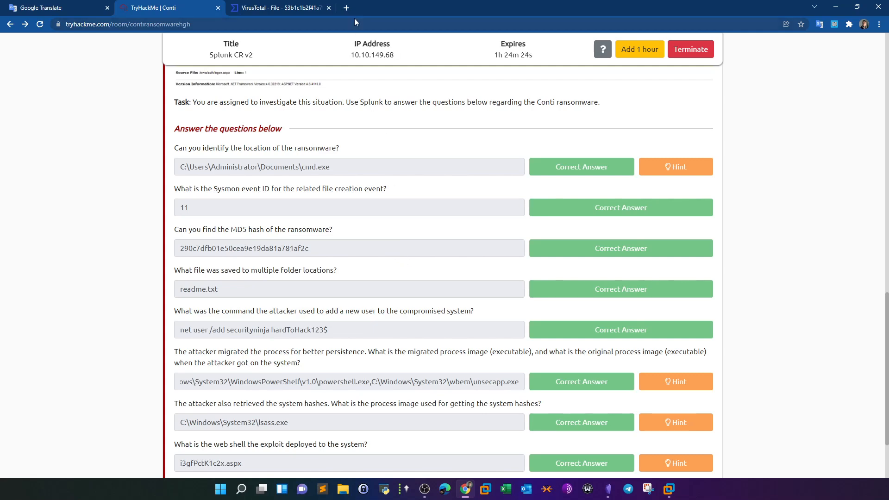
pyautogui.click(347, 8)
pyautogui.moveTo(352, 8); pyautogui.dragTo(267, 5)
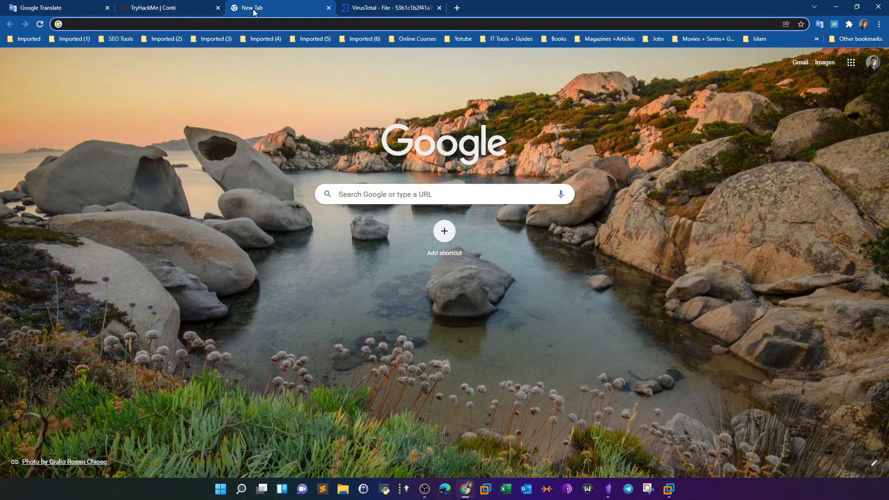
pyautogui.write('conti ra')
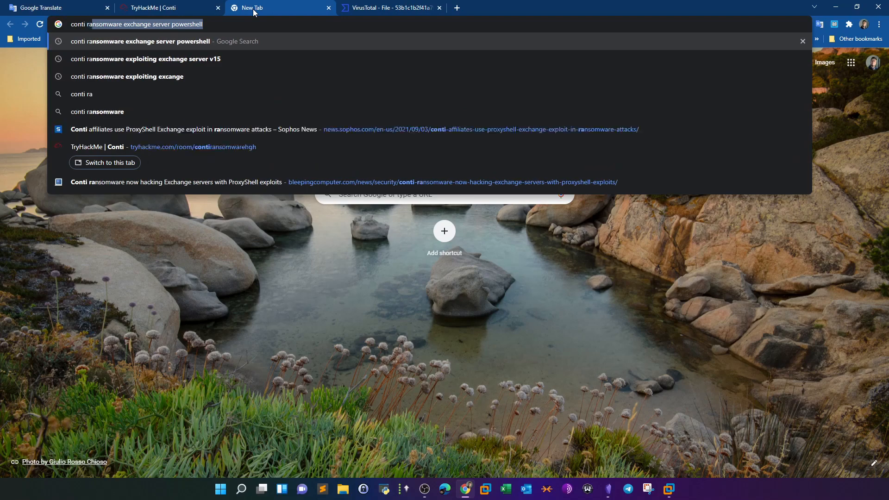
pyautogui.write('nsomware')
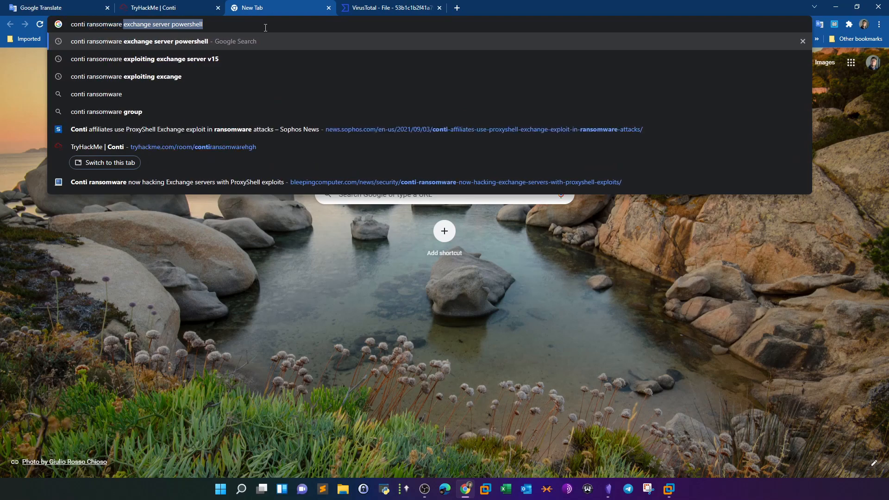
pyautogui.press('Return')
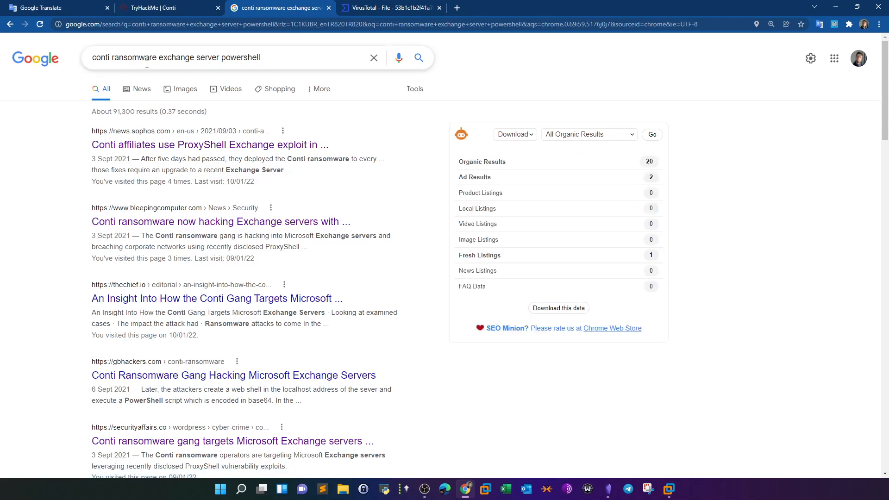
# - Review the query's terms "conti ransomware", "exchange server" and "powershell" on the results page
pyautogui.moveTo(156, 57); pyautogui.dragTo(85, 56)
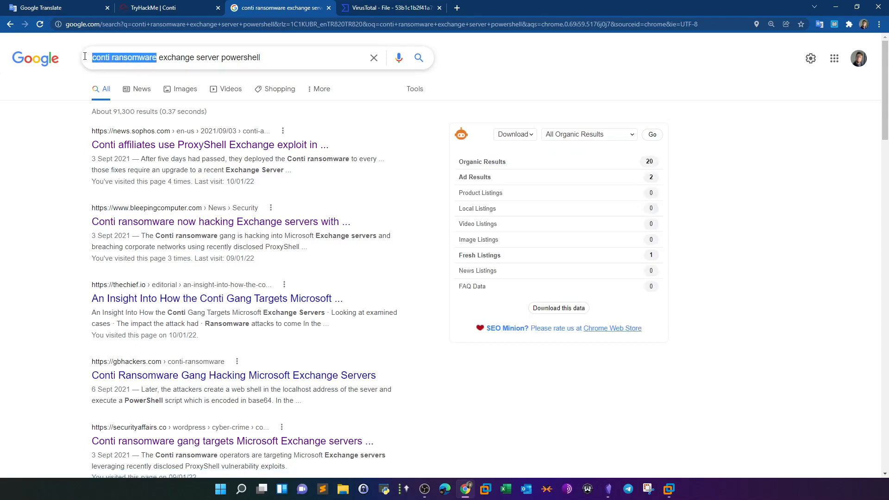
pyautogui.moveTo(160, 58); pyautogui.dragTo(211, 56)
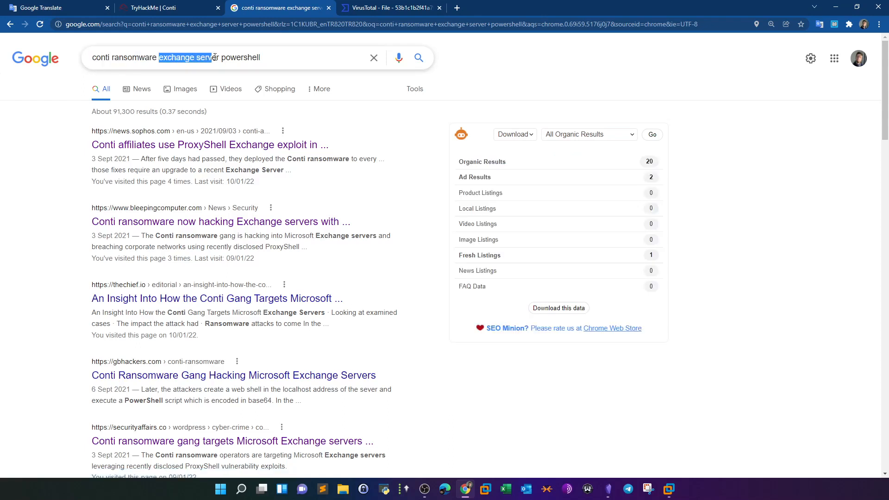
pyautogui.moveTo(277, 57); pyautogui.dragTo(235, 57)
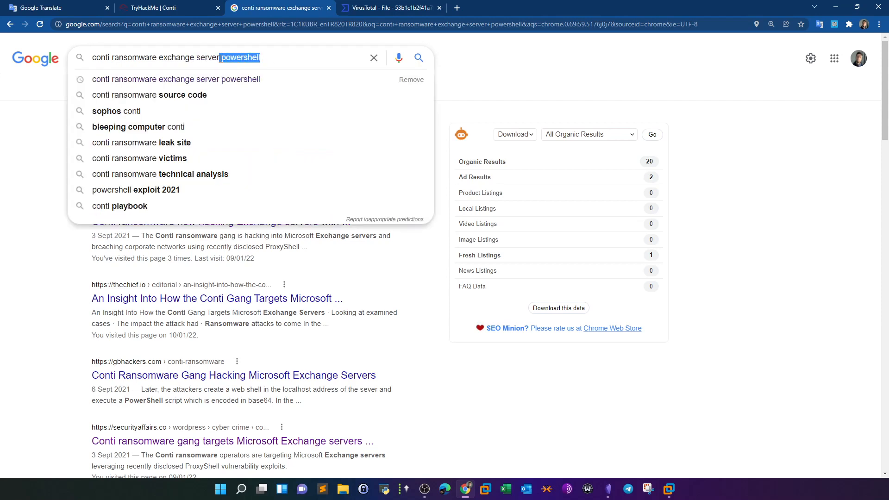
pyautogui.click(528, 387)
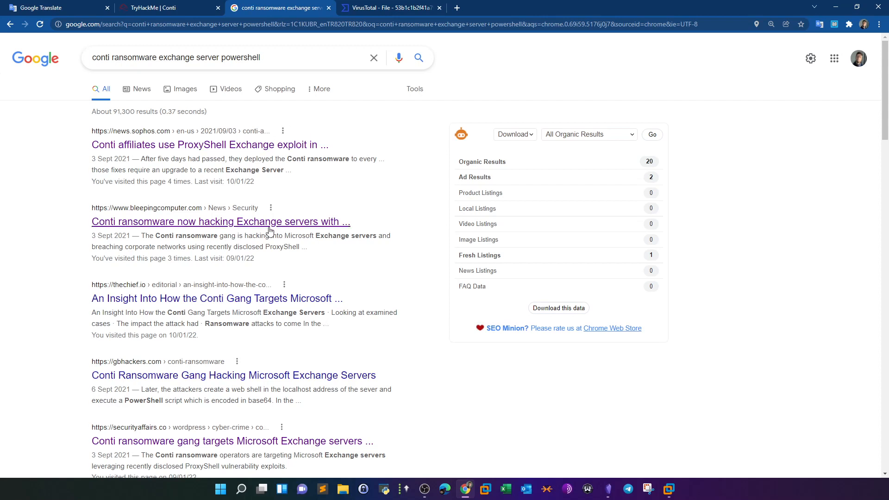
# - Open the Sophos article about Conti affiliates using the ProxyShell Exchange exploit and read its title and opening paragraph
pyautogui.click(210, 151)
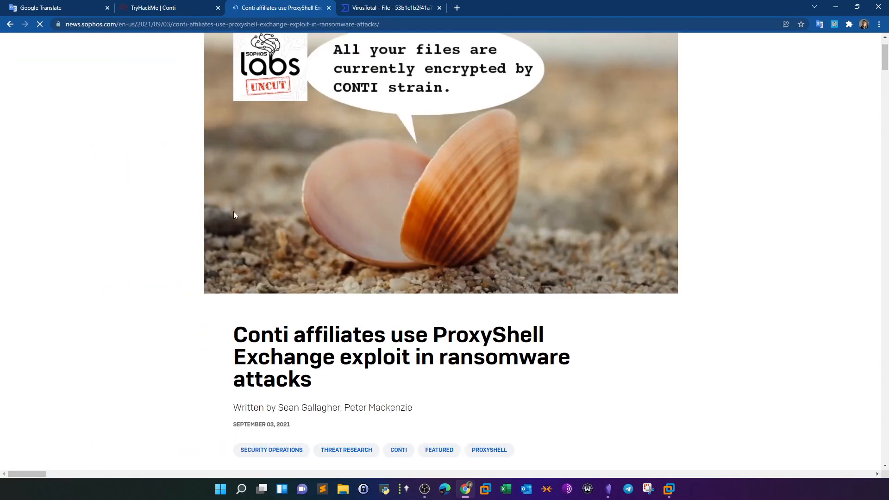
pyautogui.scroll(-2, 233, 215)
pyautogui.moveTo(233, 260); pyautogui.dragTo(545, 286)
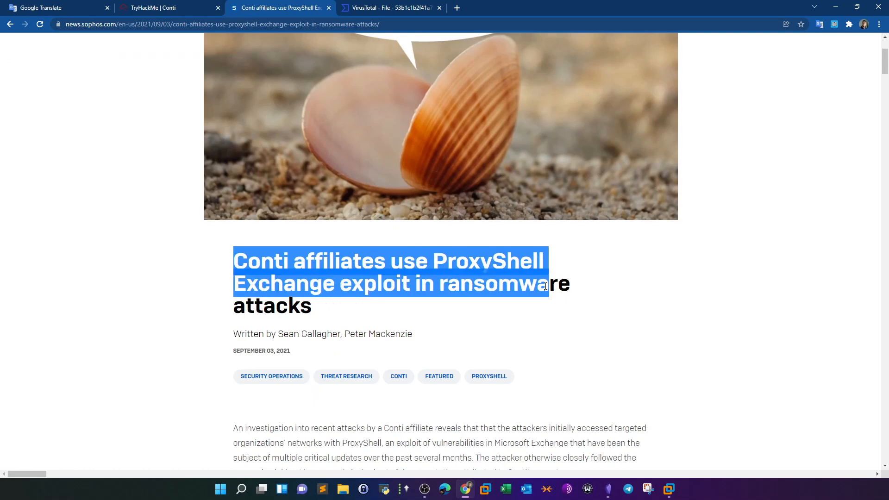
pyautogui.moveTo(545, 286); pyautogui.dragTo(576, 303)
pyautogui.scroll(-4, 575, 303)
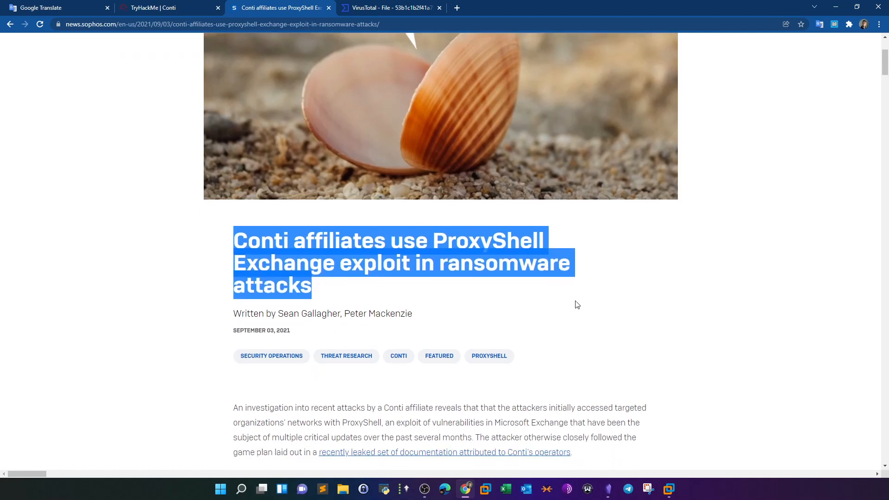
pyautogui.moveTo(234, 244); pyautogui.dragTo(477, 260)
pyautogui.click(387, 260)
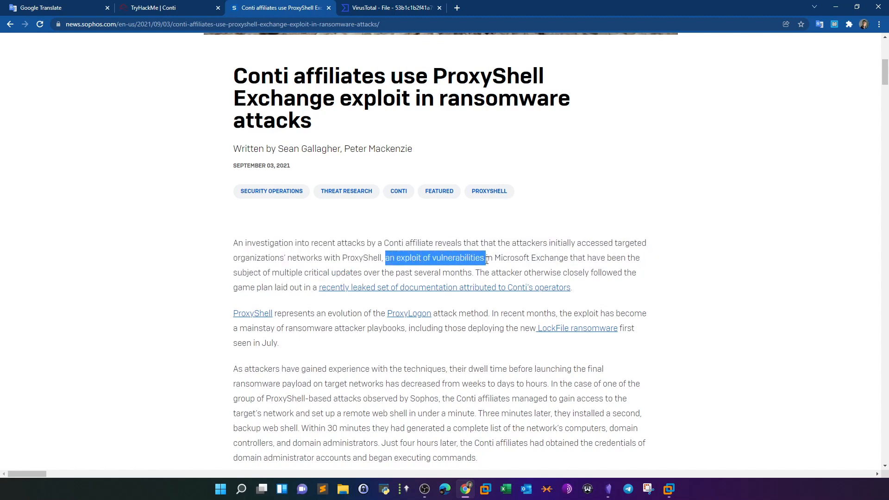
pyautogui.click(505, 269)
pyautogui.moveTo(496, 260); pyautogui.dragTo(633, 260)
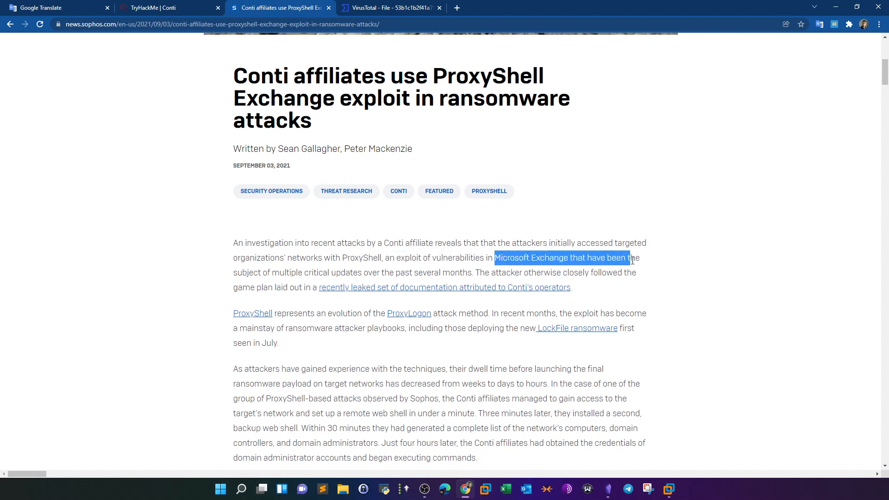
# - Look through the article's attack sections, from initial compromise through reconnaissance to exfiltration and encryption, down to the IOCs
pyautogui.scroll(-12, 260, 296)
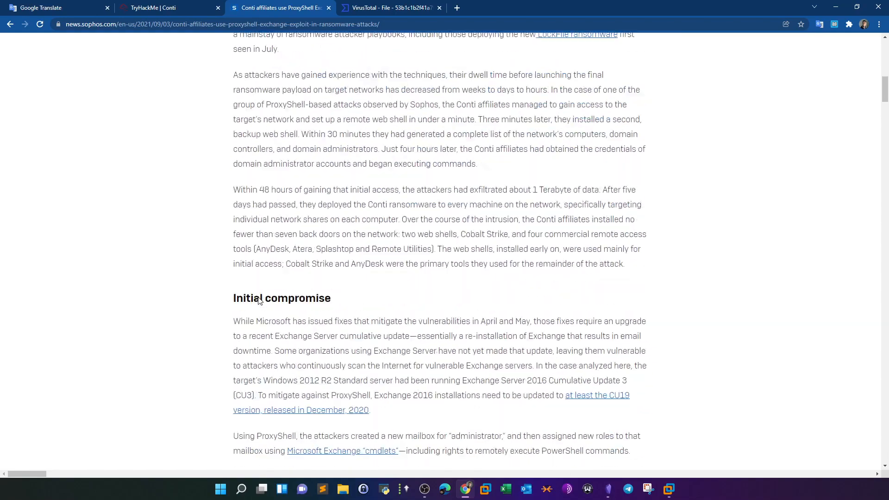
pyautogui.scroll(-7, 261, 293)
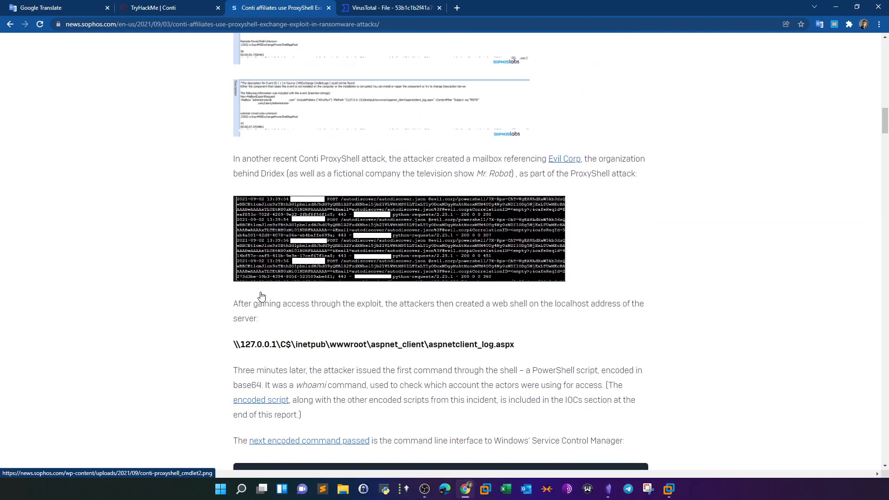
pyautogui.scroll(-3, 262, 294)
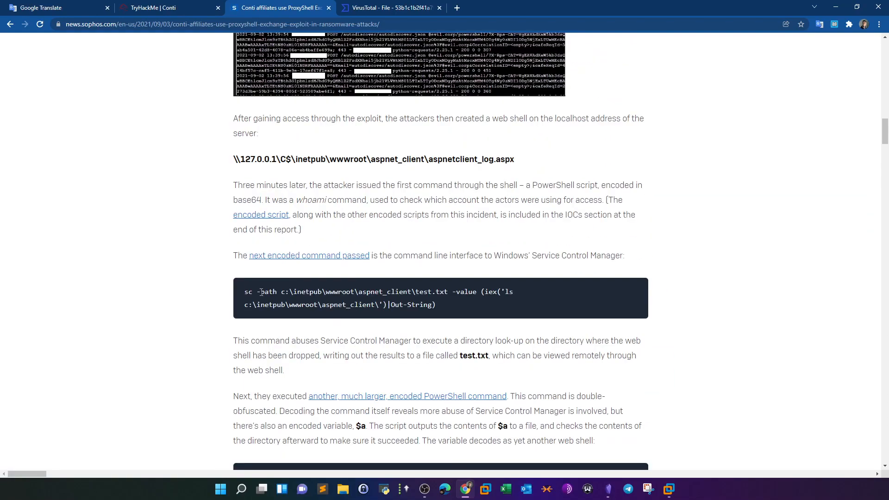
pyautogui.scroll(-5, 260, 292)
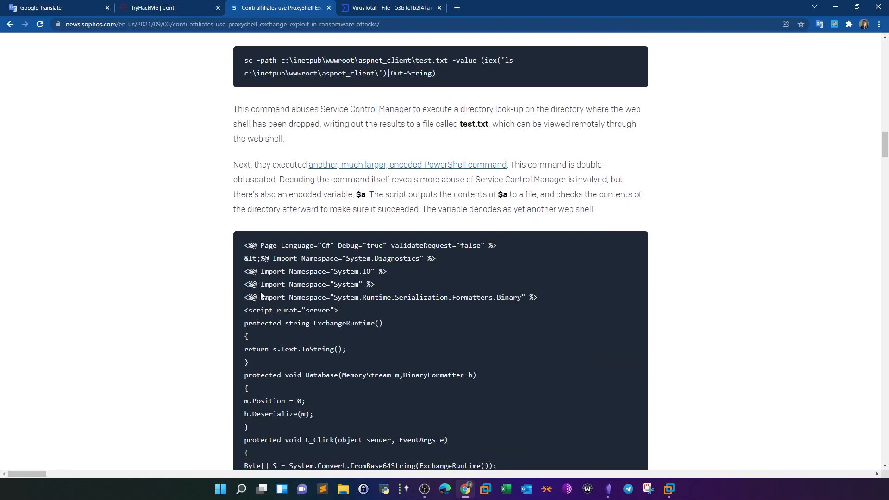
pyautogui.scroll(-15, 261, 292)
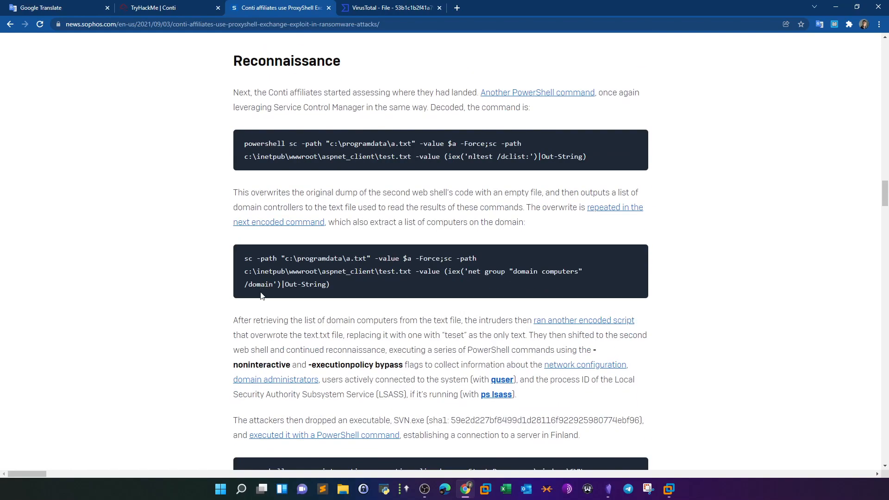
pyautogui.scroll(-20, 260, 296)
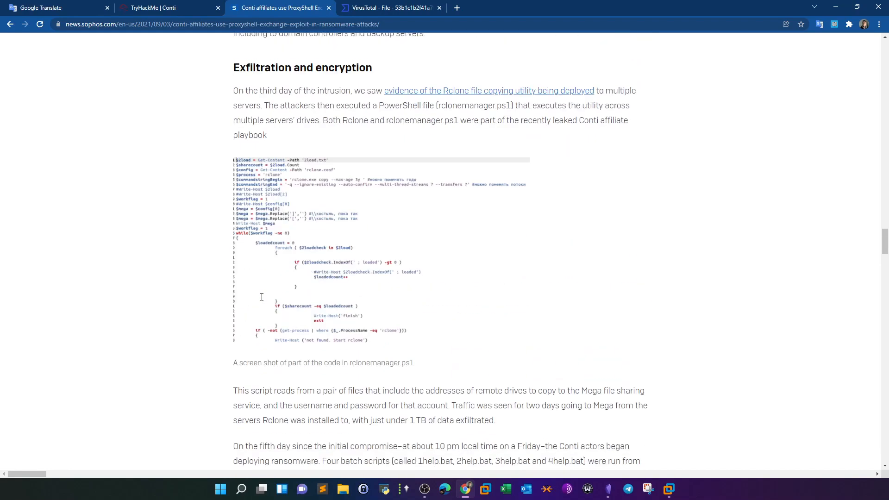
pyautogui.scroll(-15, 261, 296)
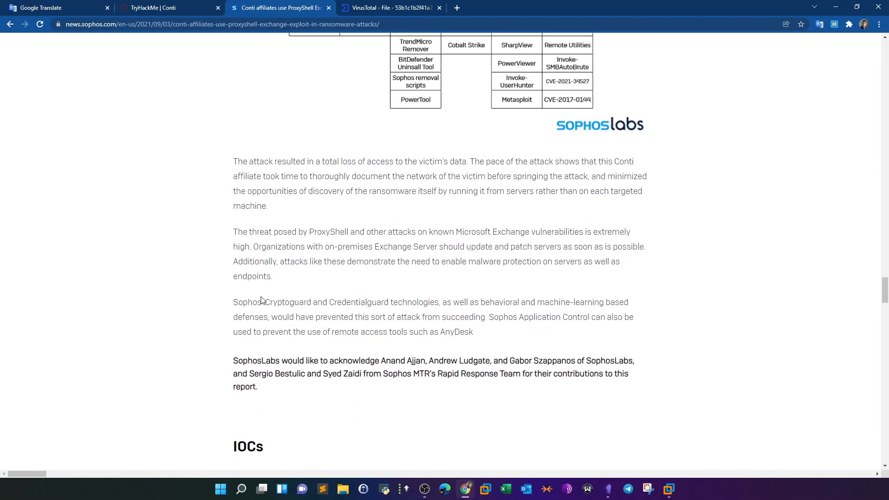
# - Examine the encoded and decoded PowerShell commands in the article's IOCs section
pyautogui.moveTo(273, 222); pyautogui.dragTo(233, 222)
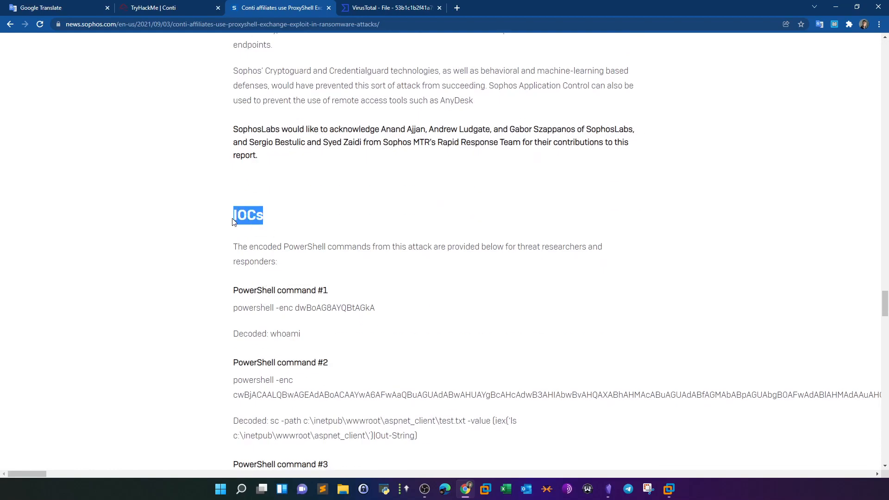
pyautogui.scroll(-3, 233, 243)
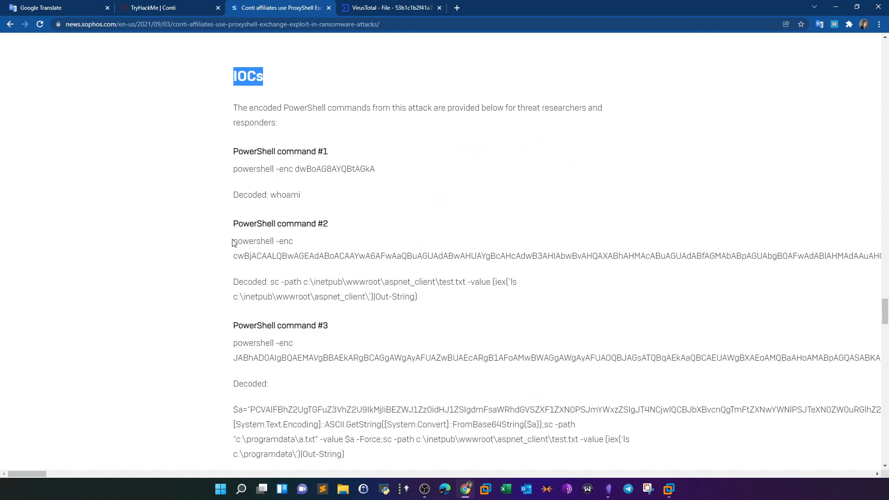
pyautogui.scroll(-3, 233, 243)
pyautogui.scroll(-3, 233, 242)
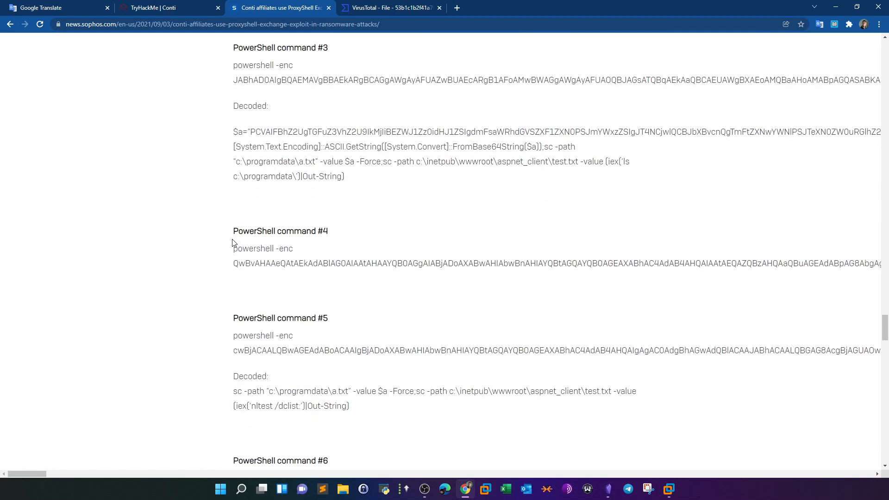
pyautogui.scroll(5, 363, 301)
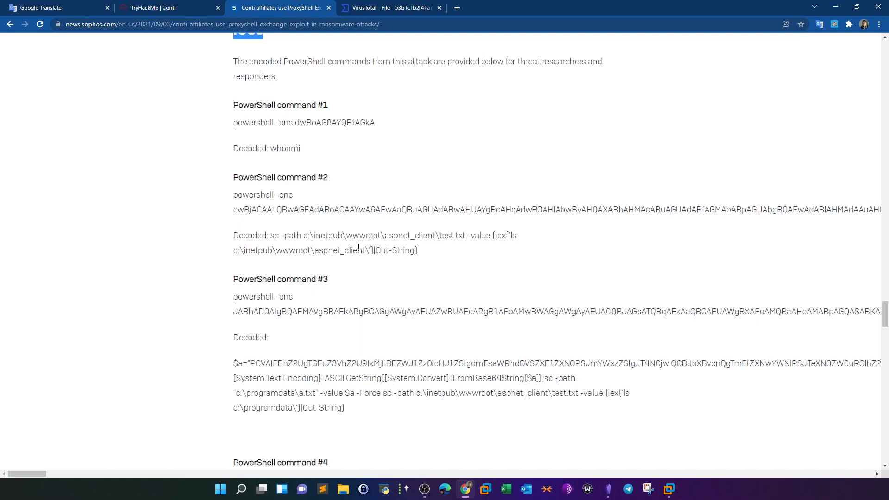
pyautogui.scroll(4, 358, 248)
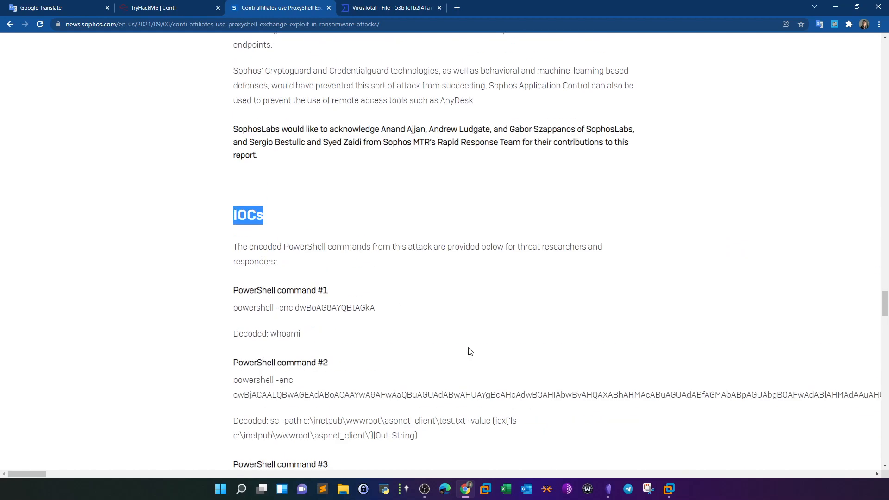
# - Switch to Splunk in the Kali virtual machine, reduce the query to index=* and rerun the search
pyautogui.click(670, 490)
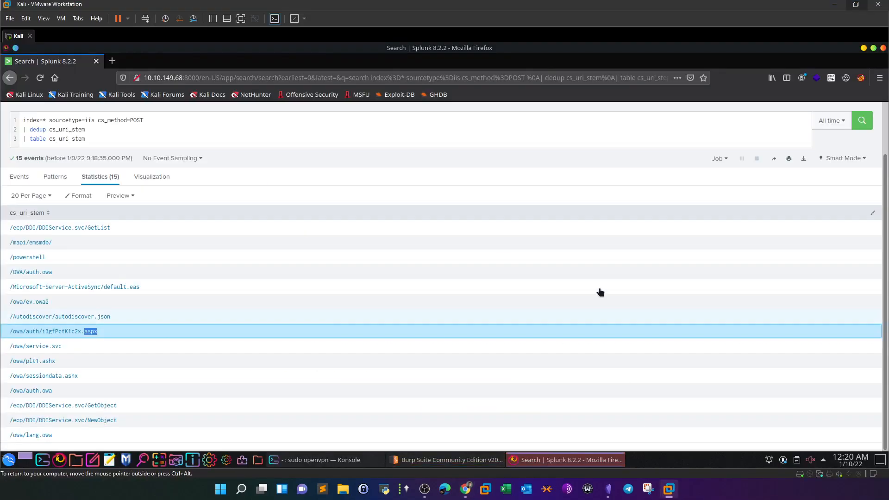
pyautogui.scroll(2, 537, 259)
pyautogui.moveTo(94, 194); pyautogui.dragTo(23, 183)
pyautogui.press('BackSpace')
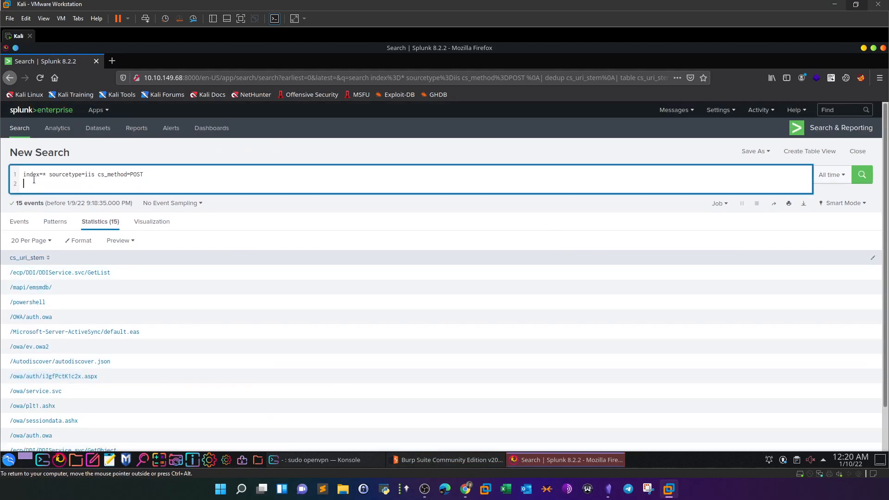
pyautogui.press('BackSpace')
pyautogui.moveTo(192, 174); pyautogui.dragTo(59, 173)
pyautogui.press('BackSpace')
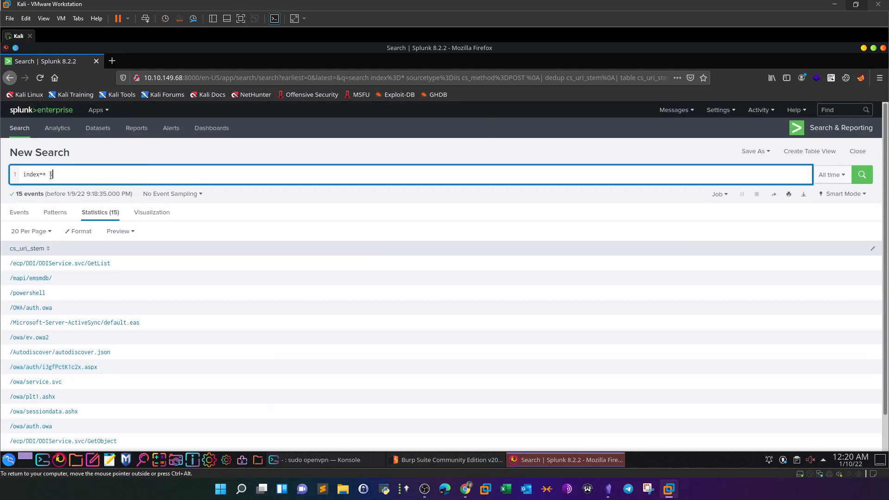
pyautogui.press('BackSpace')
pyautogui.press('BackSpace')
pyautogui.click(860, 175)
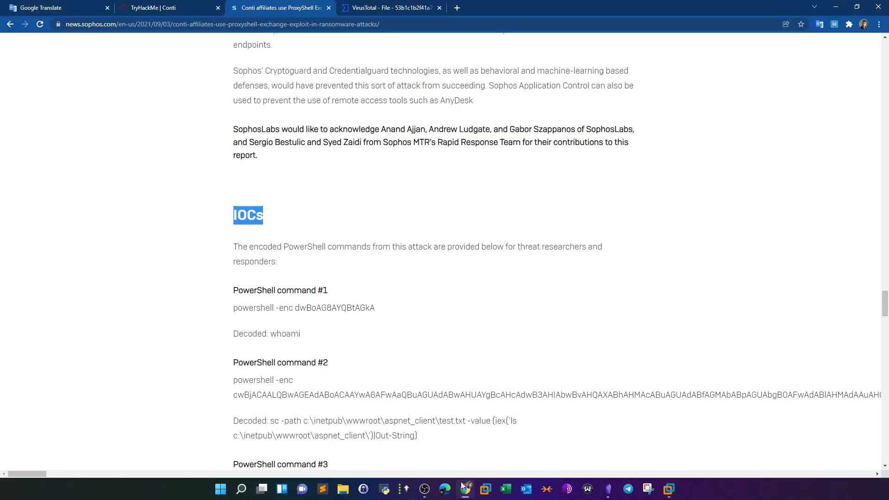
# - Filter the Splunk events to the sourcetype WinEventLog:Microsoft-Windows-Sysmon/Operational
pyautogui.click(465, 488)
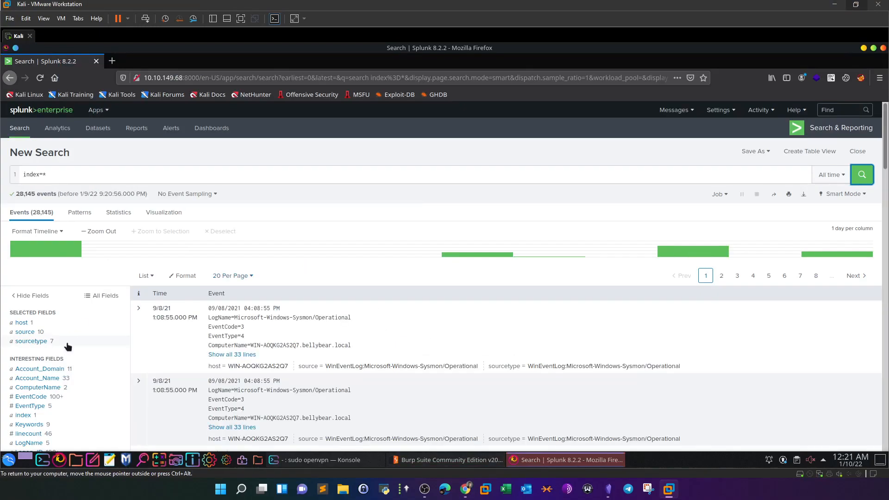
pyautogui.click(66, 343)
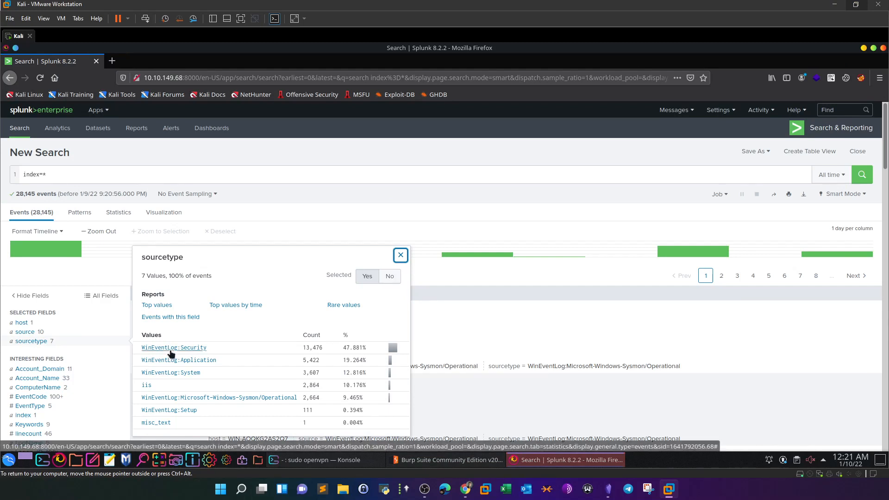
pyautogui.click(206, 397)
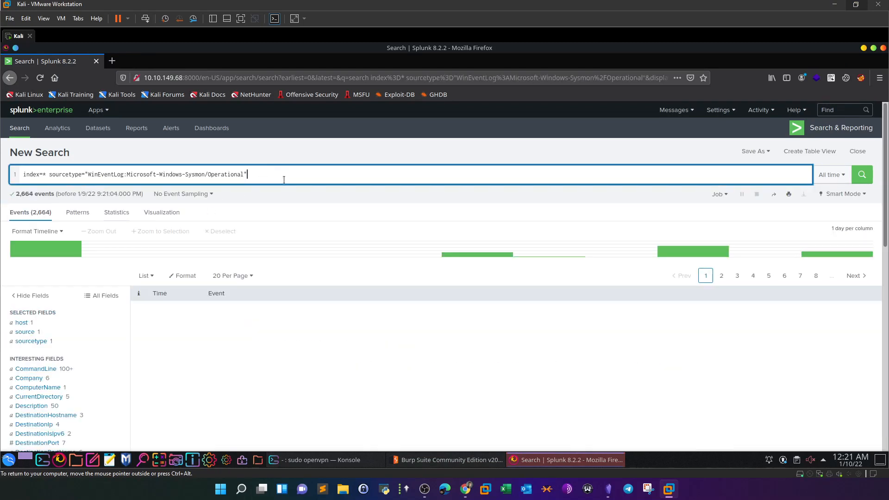
# - Show the top values of the CommandLine field for the Sysmon events
pyautogui.scroll(-1, 102, 341)
pyautogui.scroll(-3, 102, 341)
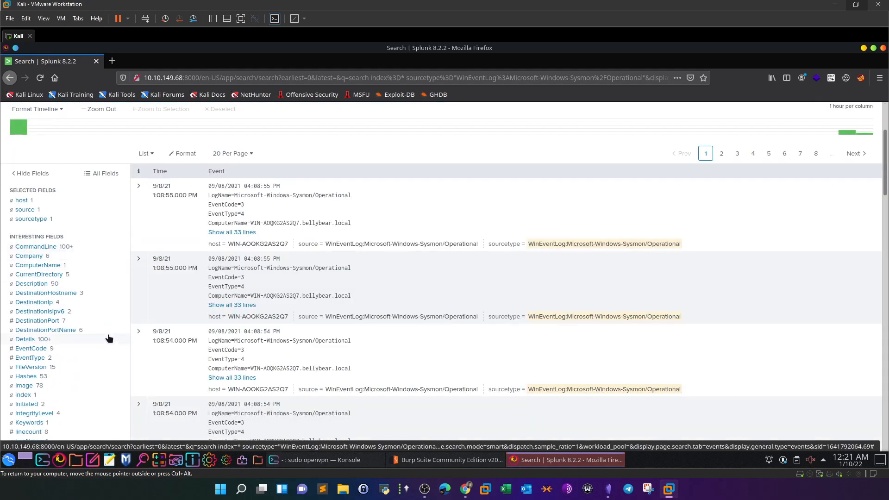
pyautogui.click(46, 250)
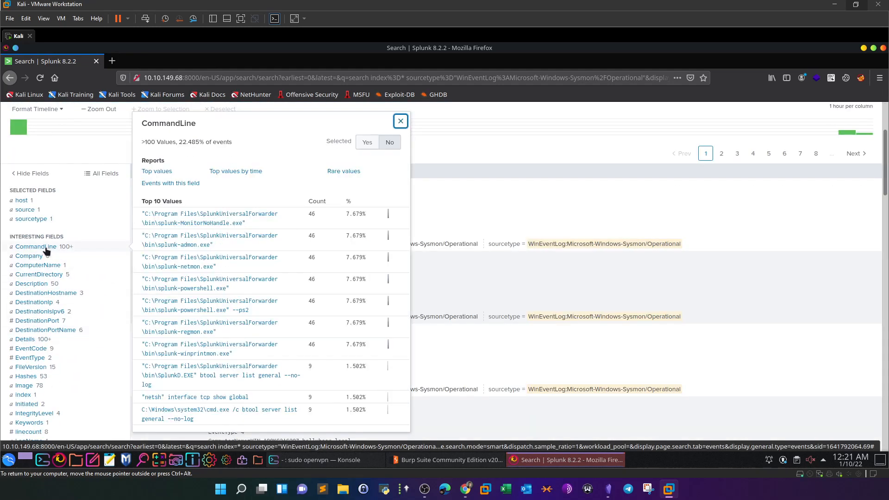
# - Close the CommandLine field summary, append | table CommandLine to the Sysmon query and run the search
pyautogui.scroll(-3, 234, 256)
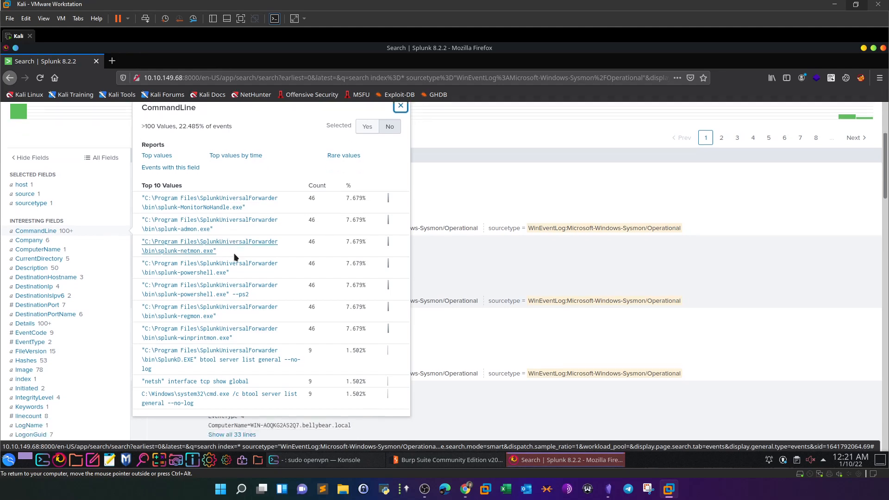
pyautogui.scroll(5, 234, 254)
pyautogui.click(400, 213)
pyautogui.click(271, 144)
pyautogui.write('|')
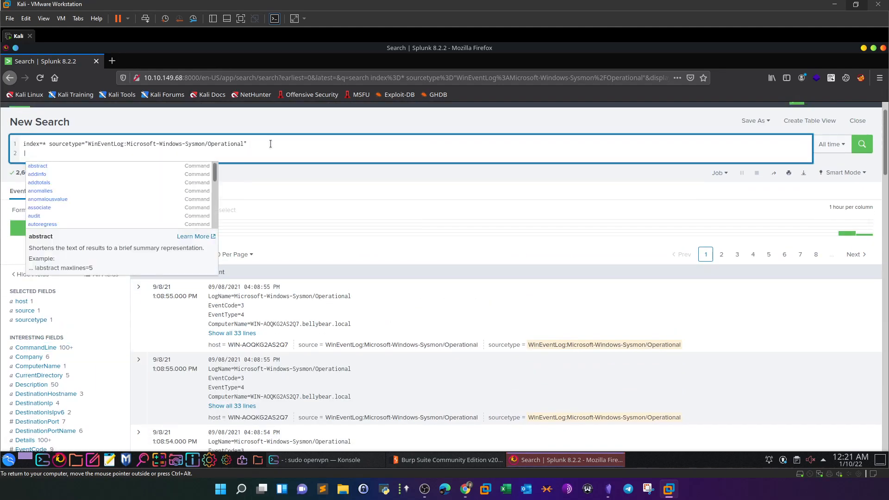
pyautogui.write(' table ')
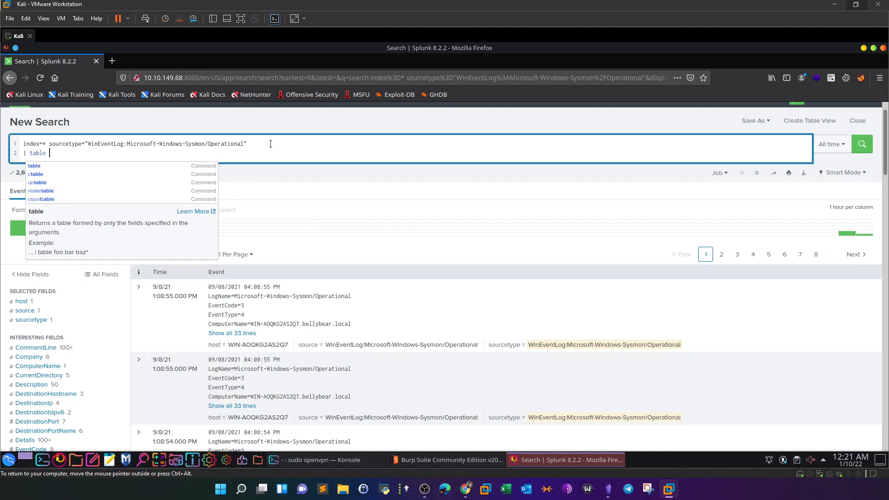
pyautogui.write('CommandL')
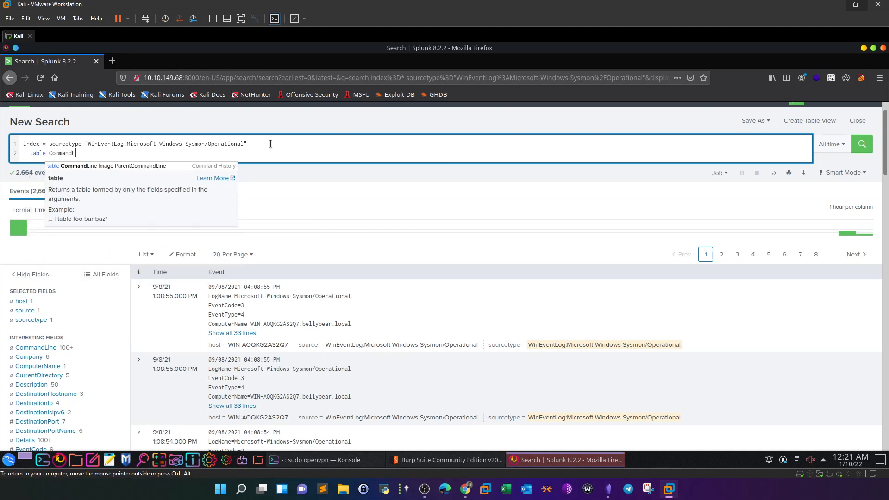
pyautogui.write('ine')
pyautogui.press('Return')
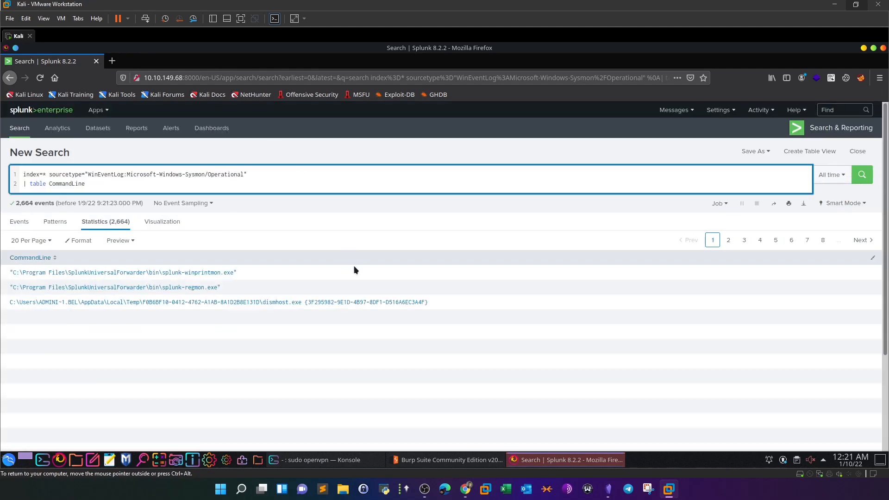
# - Look through the first three result pages of the CommandLine table
pyautogui.scroll(-3, 355, 270)
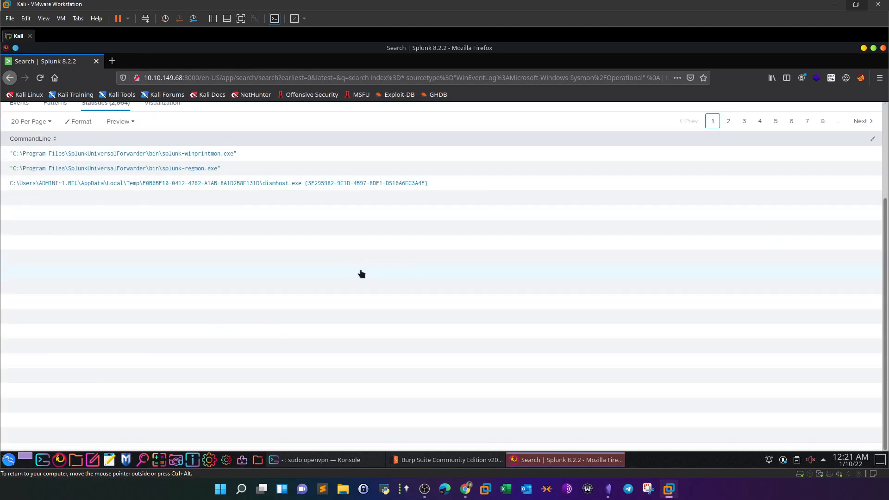
pyautogui.click(728, 121)
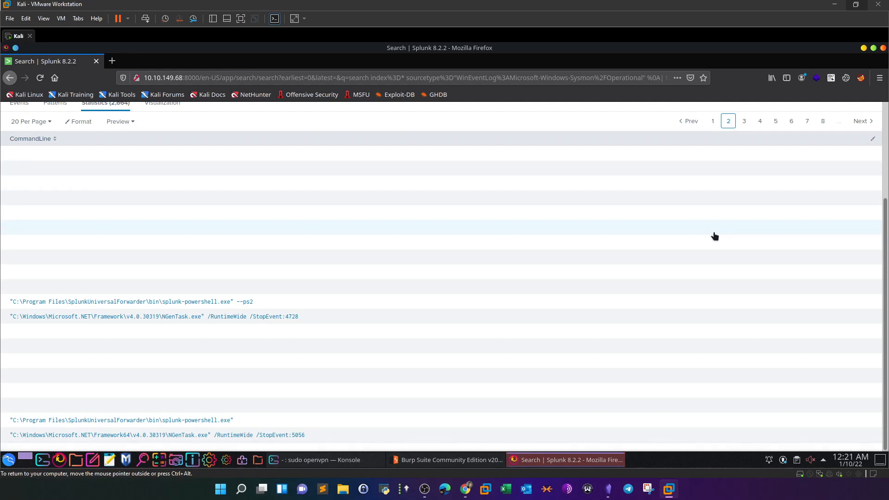
pyautogui.click(743, 121)
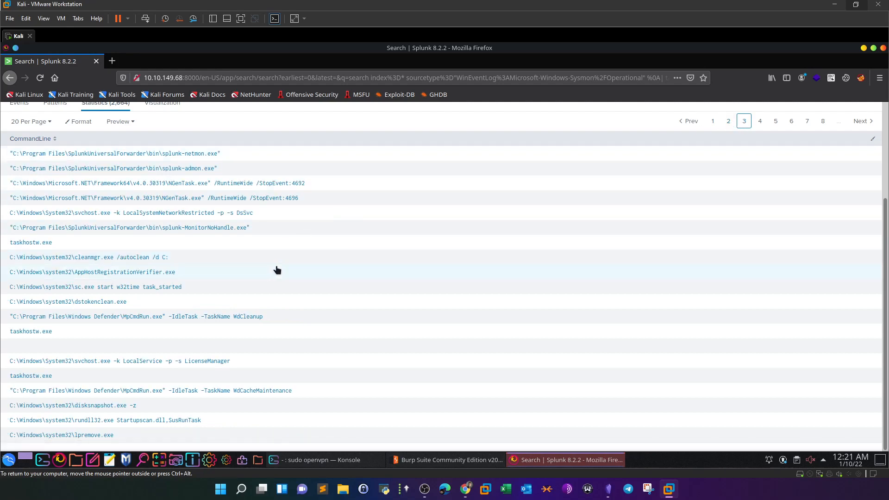
pyautogui.scroll(2, 746, 125)
pyautogui.scroll(2, 279, 170)
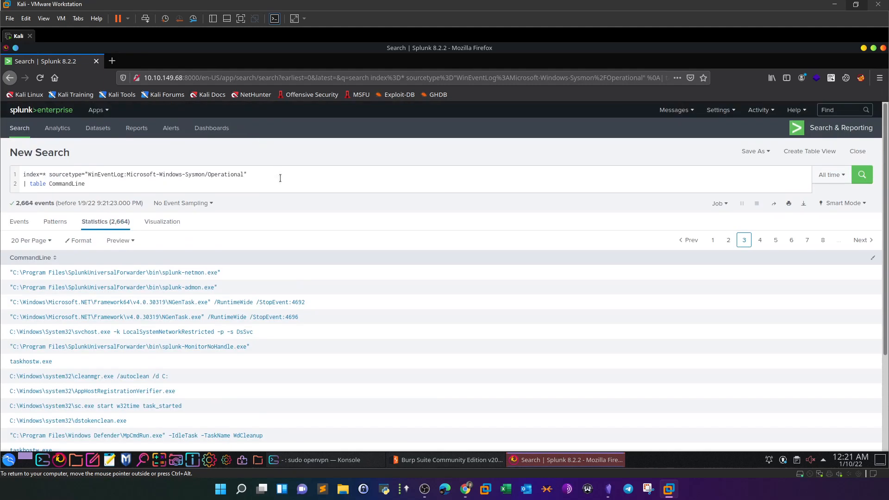
# - Add the search term powershell to the Sysmon query, rerun it and review the PowerShell command lines in the results
pyautogui.moveTo(260, 183); pyautogui.dragTo(32, 185)
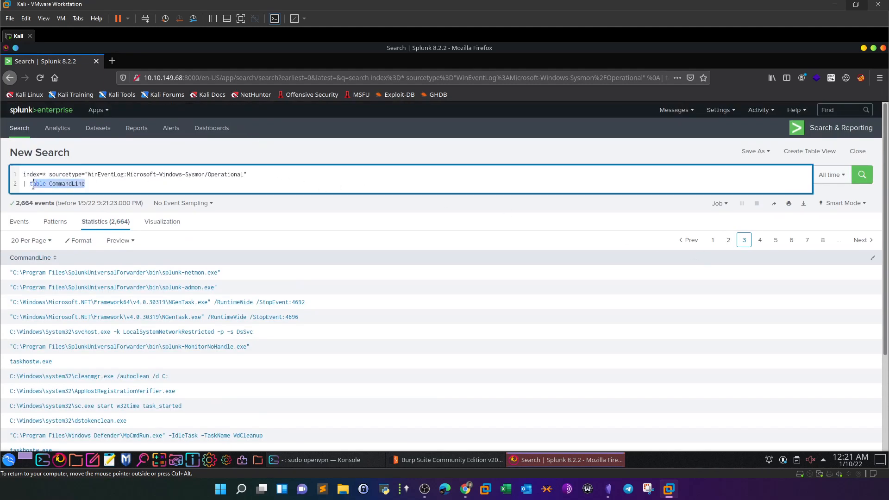
pyautogui.click(287, 177)
pyautogui.write('powershell')
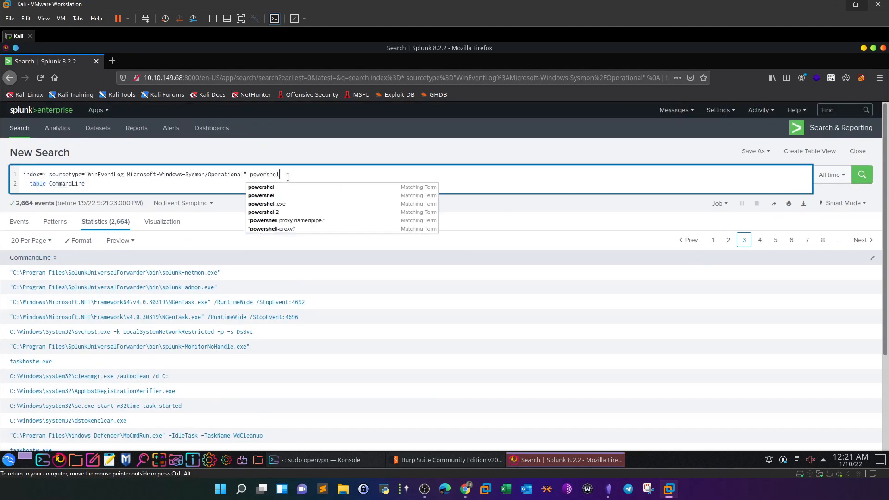
pyautogui.press('Return')
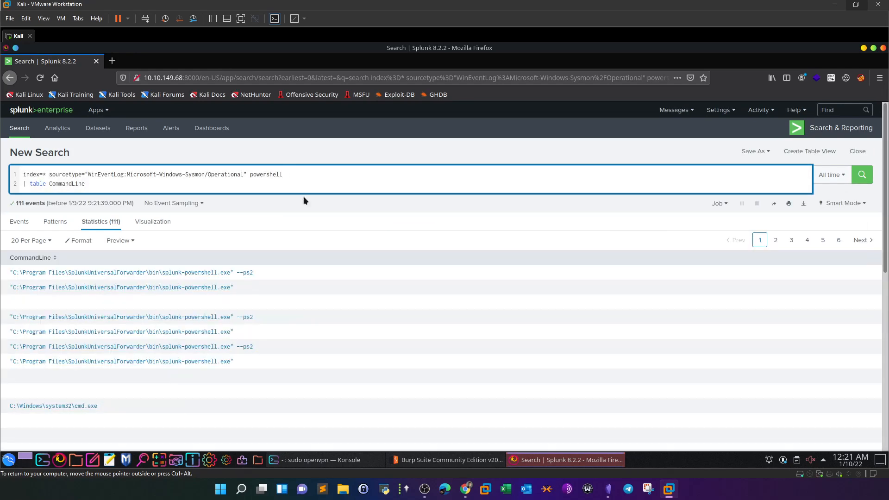
pyautogui.scroll(-3, 317, 239)
pyautogui.scroll(-2, 315, 232)
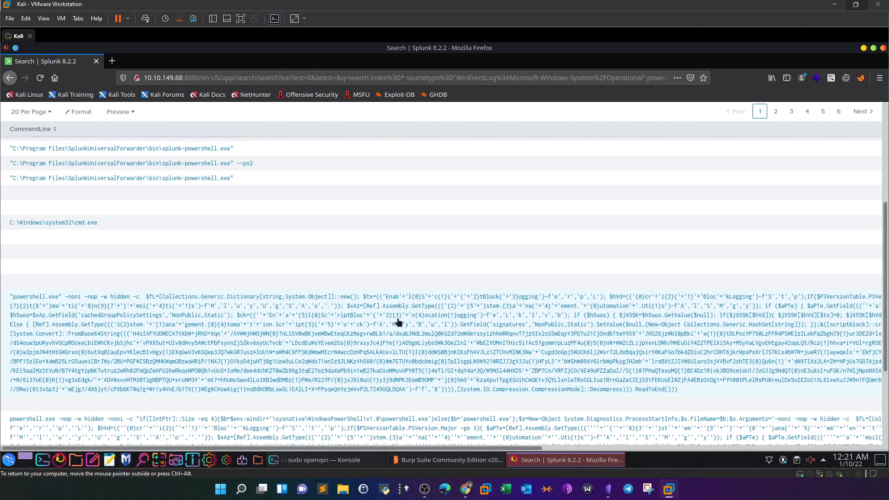
pyautogui.scroll(-5, 398, 321)
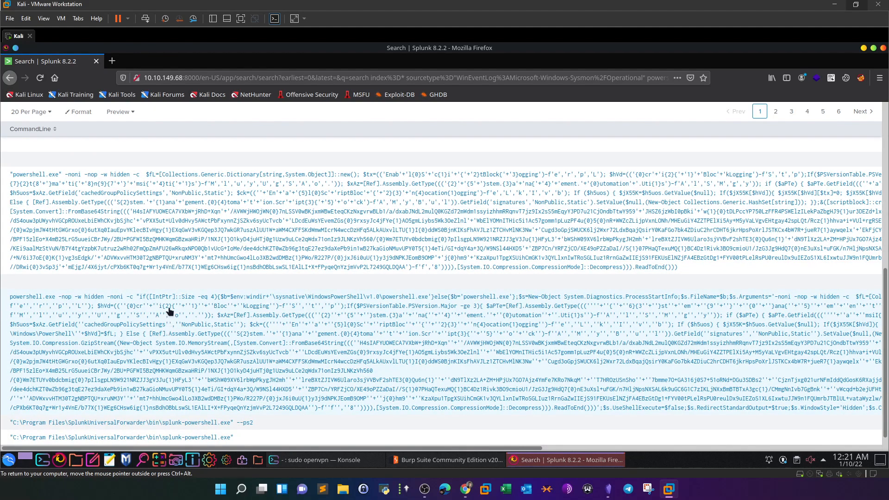
# - Switch to the Sophos article in Chrome and compare its listed PowerShell commands with the Splunk results
pyautogui.click(465, 490)
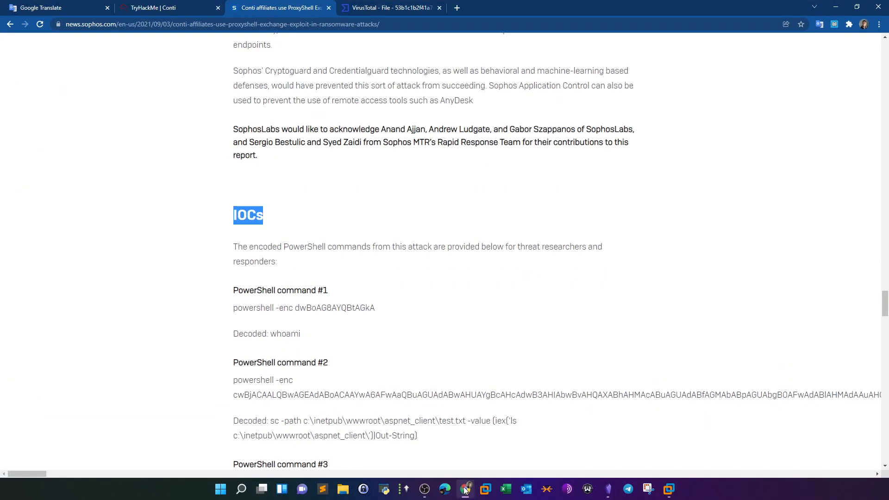
pyautogui.scroll(-4, 459, 353)
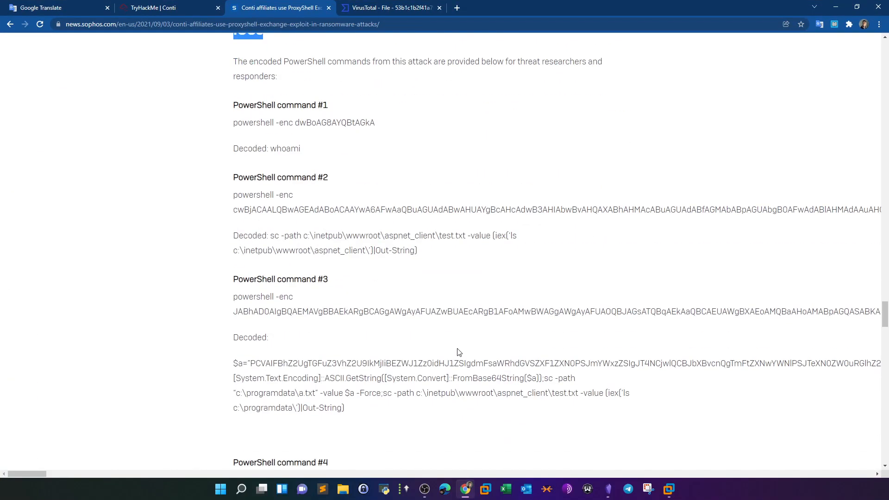
pyautogui.scroll(-15, 459, 352)
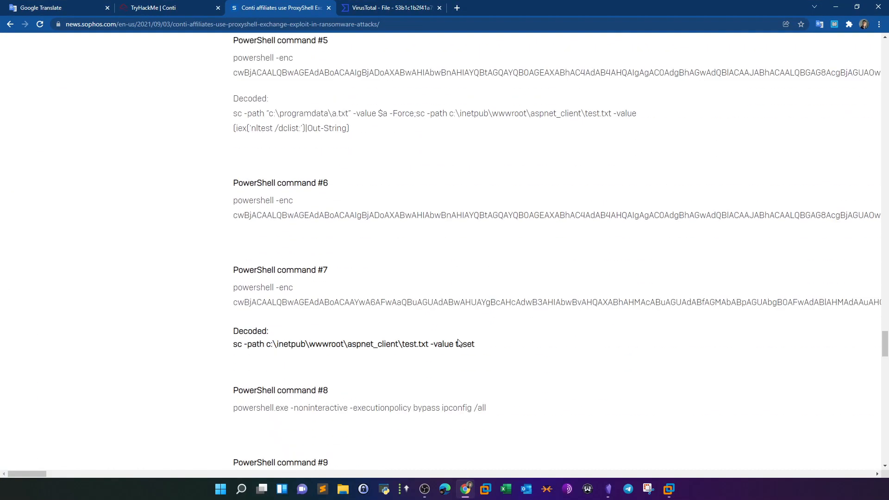
pyautogui.scroll(-20, 459, 343)
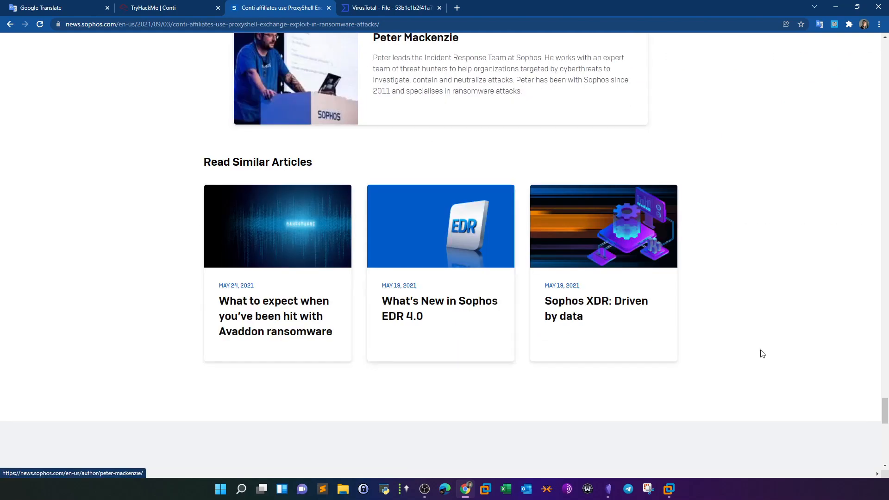
# - Return to the Google results and open the BleepingComputer article on Conti hacking Exchange servers with ProxyShell exploits
pyautogui.click(10, 24)
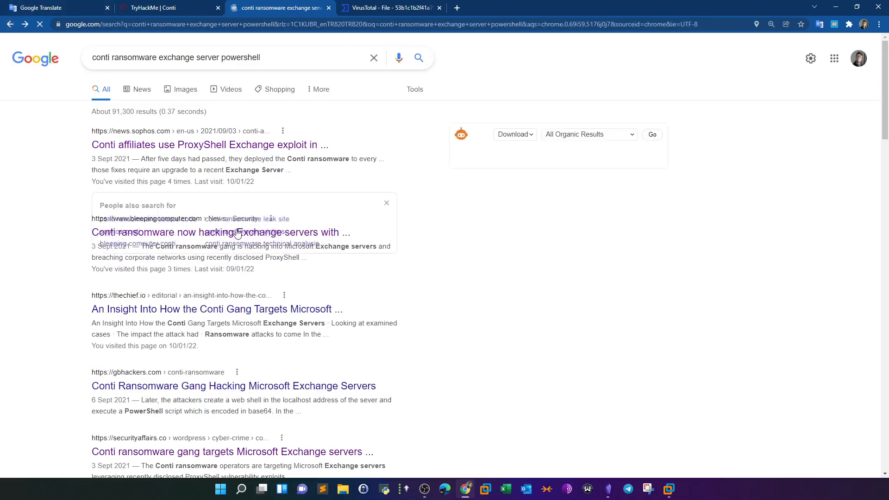
pyautogui.click(164, 291)
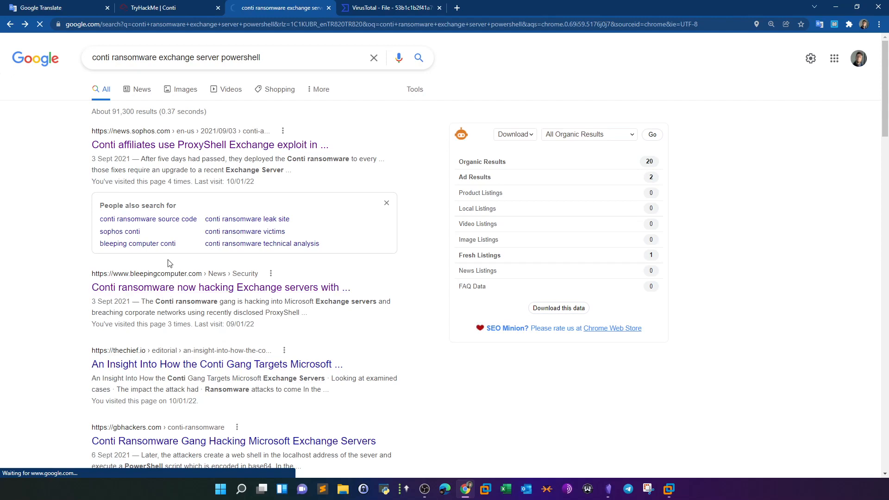
pyautogui.moveTo(170, 270); pyautogui.dragTo(268, 283)
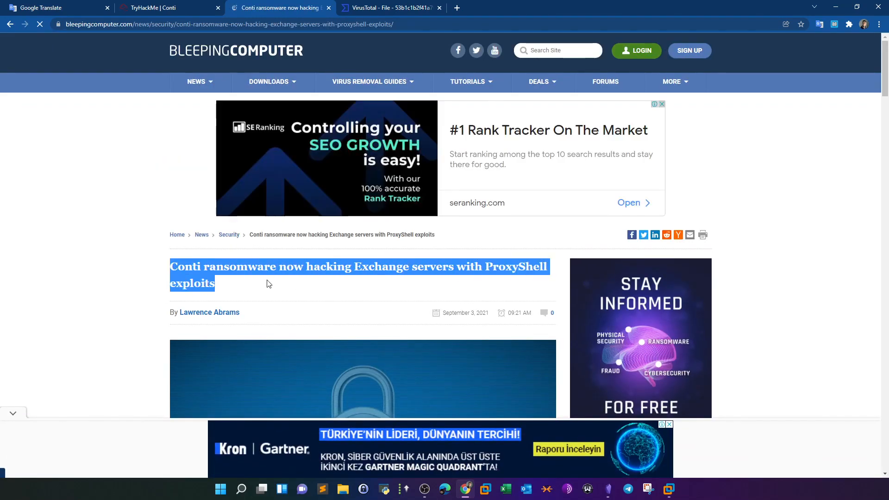
# - Read the article's paragraph on the chained Microsoft Exchange vulnerabilities used by ProxyShell
pyautogui.scroll(-5, 182, 268)
pyautogui.scroll(-4, 182, 268)
pyautogui.scroll(3, 180, 262)
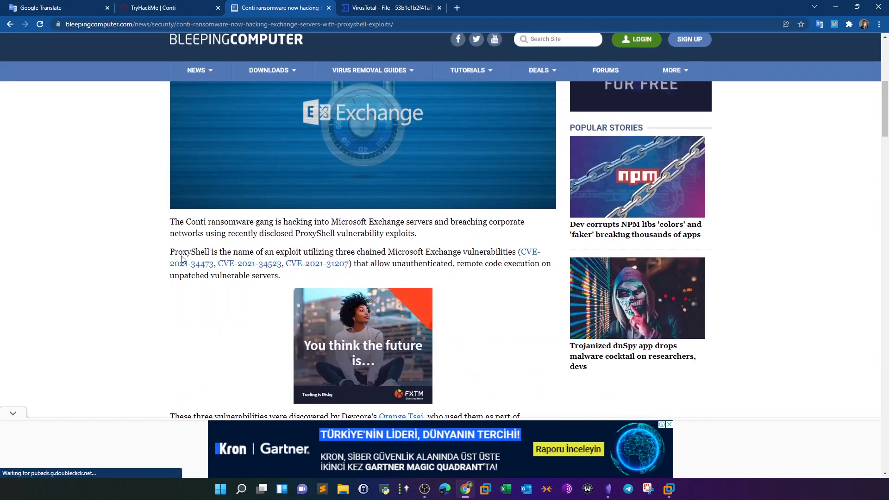
pyautogui.moveTo(172, 253); pyautogui.dragTo(509, 252)
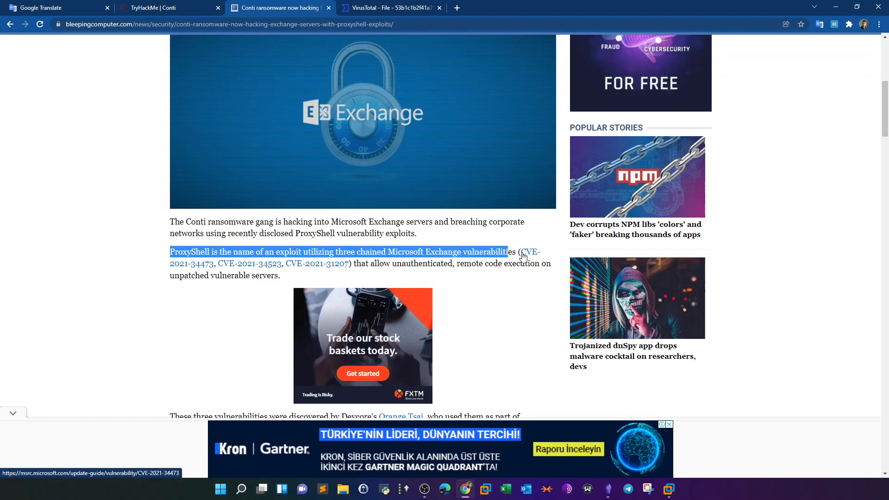
pyautogui.moveTo(519, 251); pyautogui.dragTo(357, 266)
pyautogui.click(359, 267)
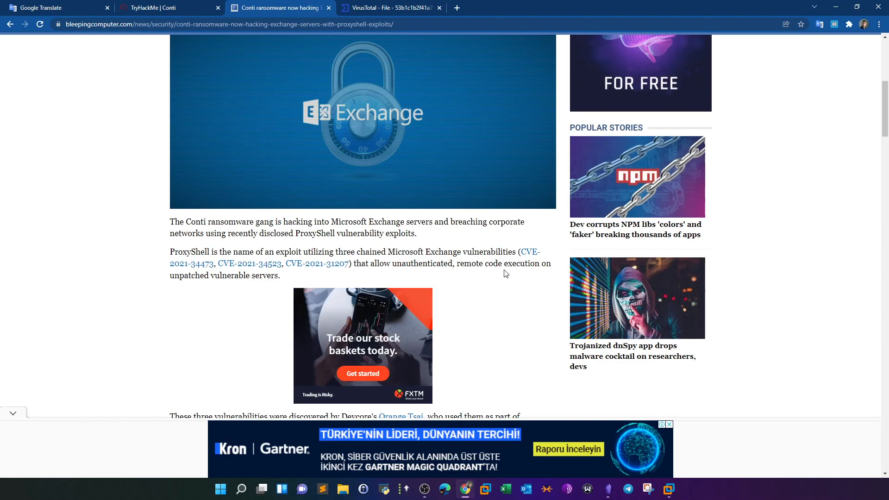
# - Skim the rest of the BleepingComputer article and return to the TryHackMe room's question on the three leveraged CVEs
pyautogui.scroll(-5, 505, 273)
pyautogui.scroll(-7, 504, 274)
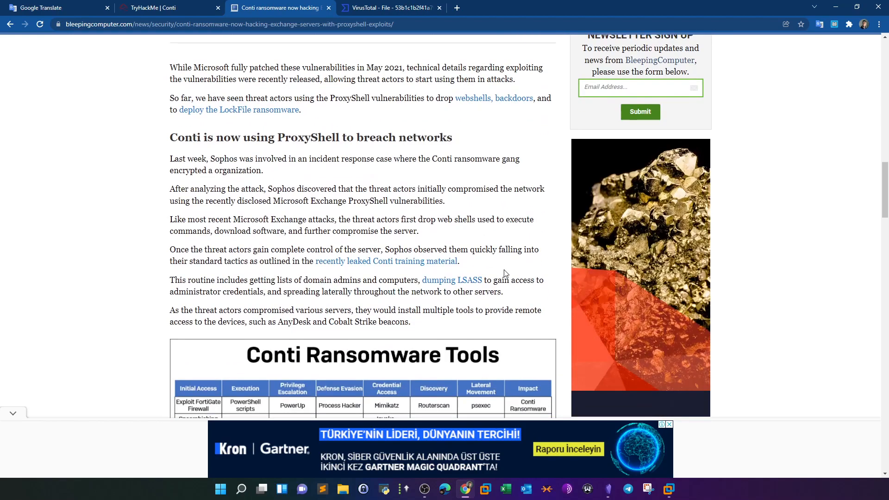
pyautogui.scroll(-14, 505, 273)
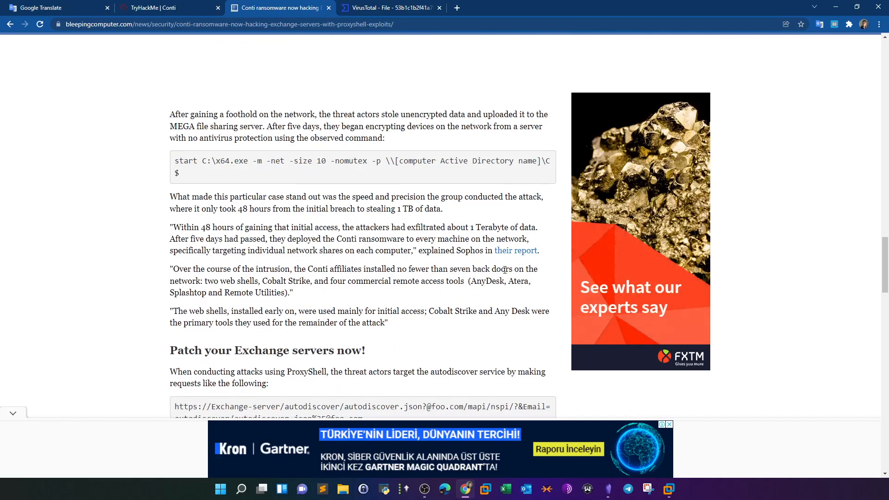
pyautogui.moveTo(882, 281); pyautogui.dragTo(180, 5)
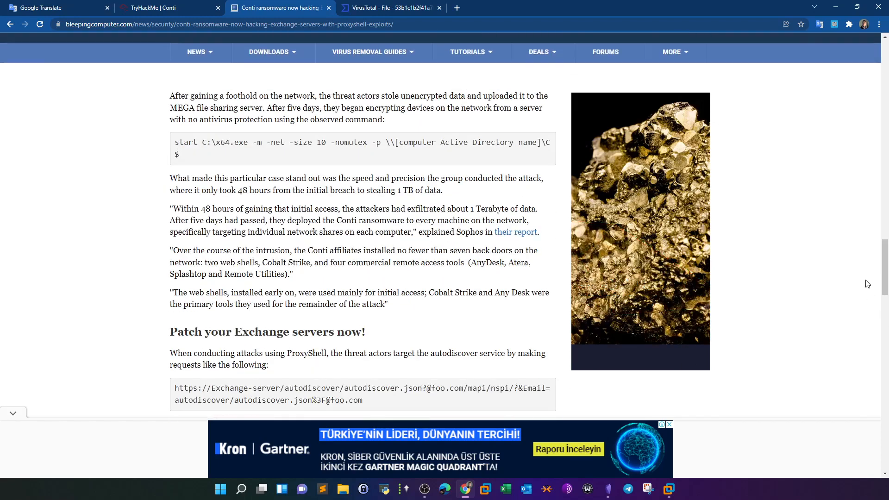
pyautogui.click(180, 5)
pyautogui.scroll(-1, 419, 300)
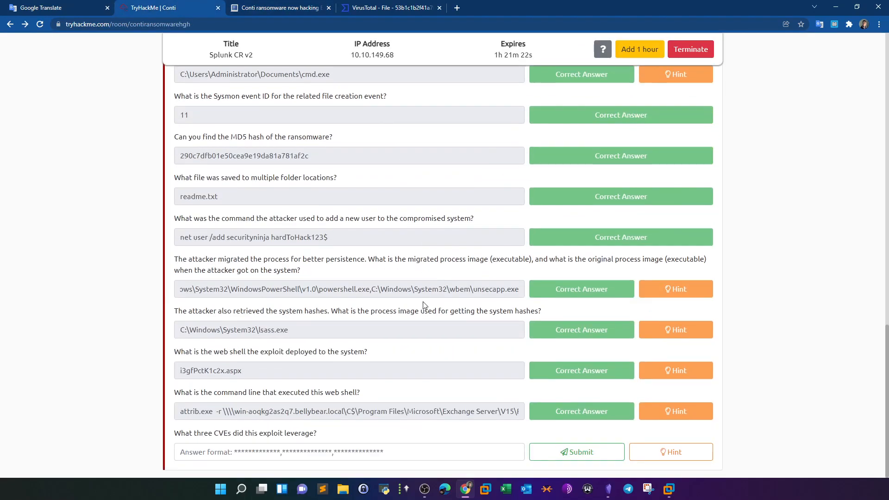